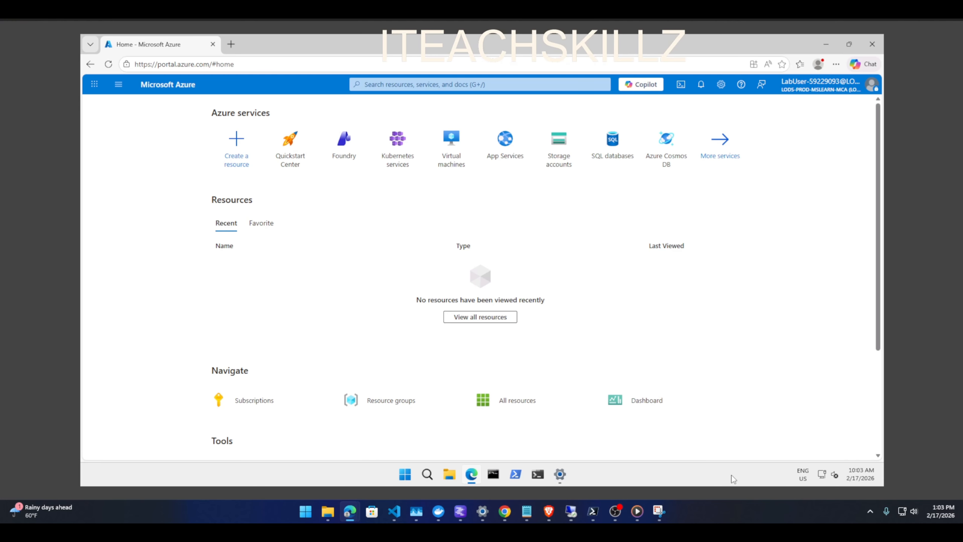
# Search the portal for Virtual Networks, open that service and start creating a new virtual network.
pyautogui.click(382, 85)
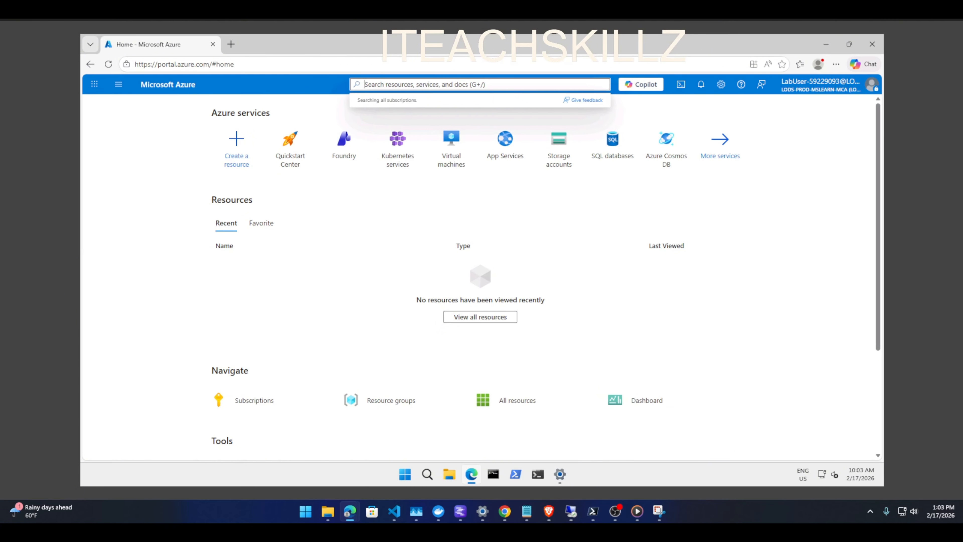
pyautogui.write('Virtual Networks')
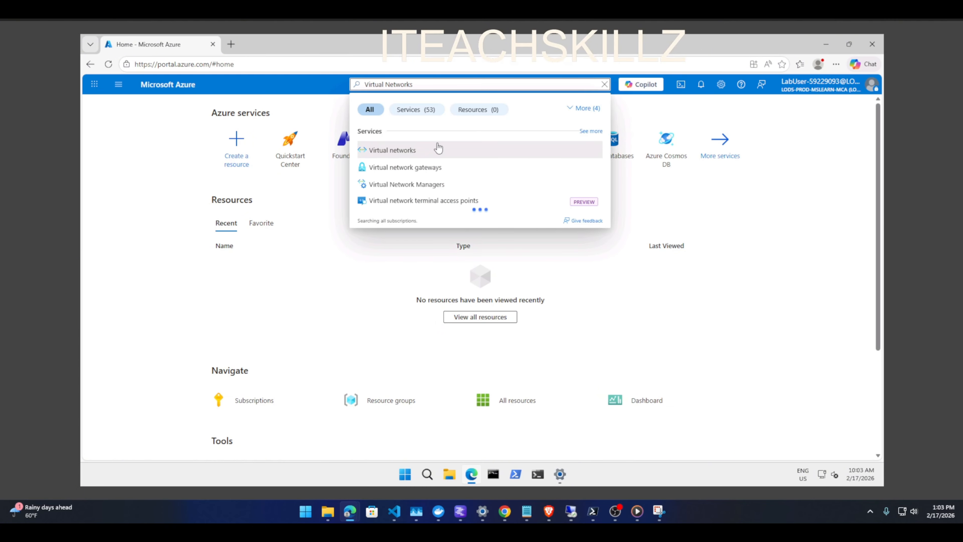
pyautogui.click(438, 149)
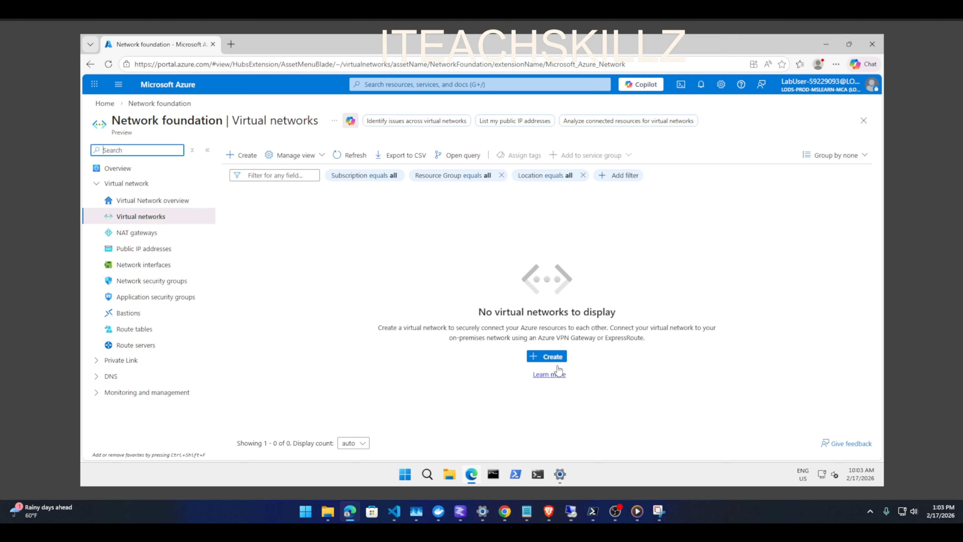
pyautogui.click(549, 358)
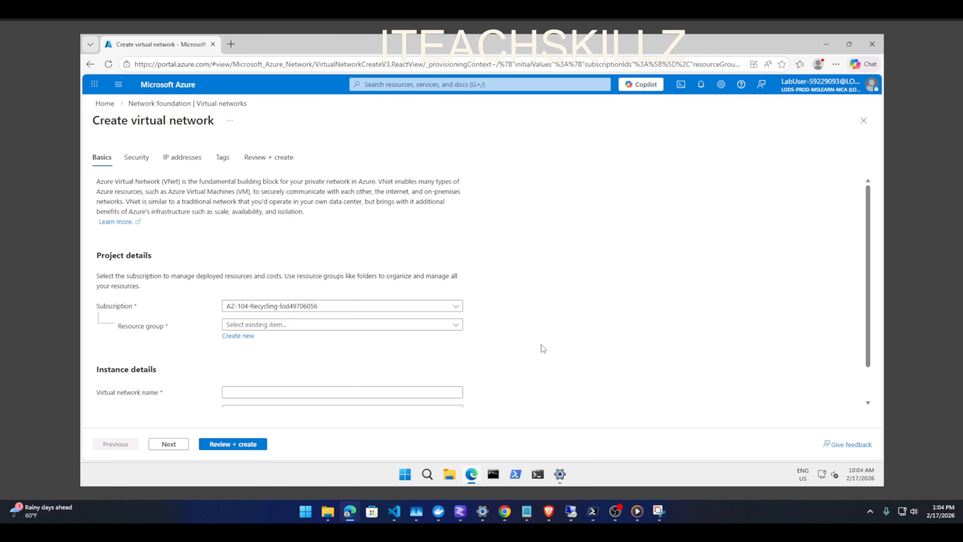
# Keep the AZ-104-Recycling subscription and create a new resource group named az104-rg4 for the virtual network.
pyautogui.click(364, 326)
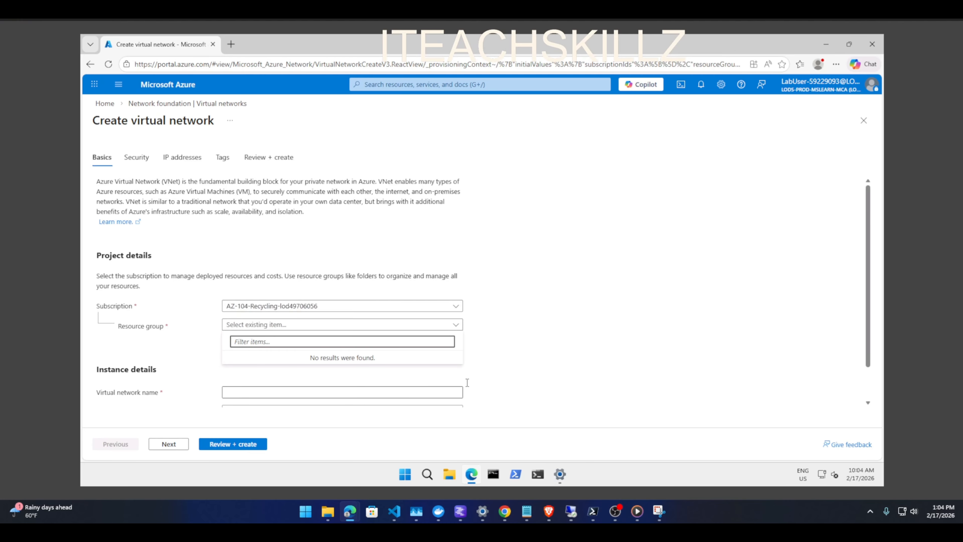
pyautogui.click(323, 353)
pyautogui.click(323, 307)
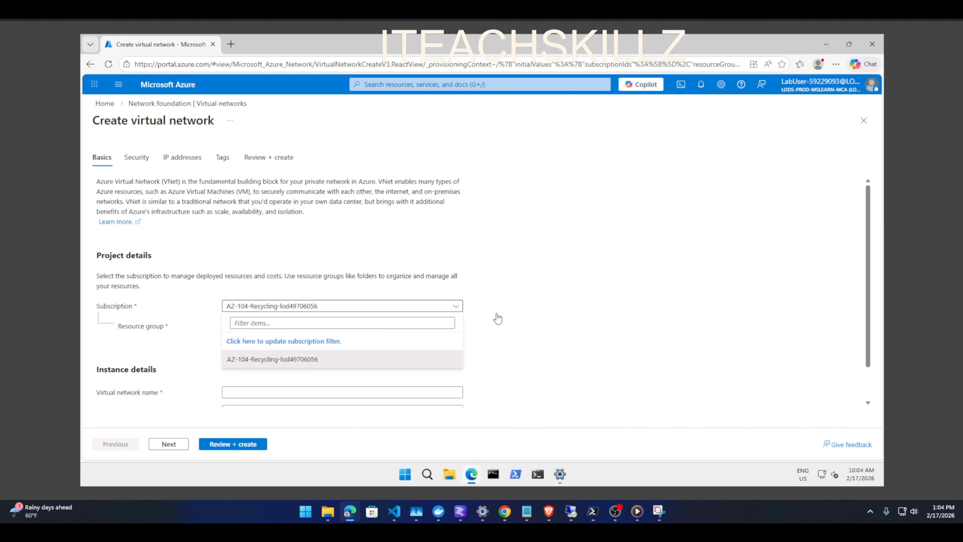
pyautogui.click(303, 358)
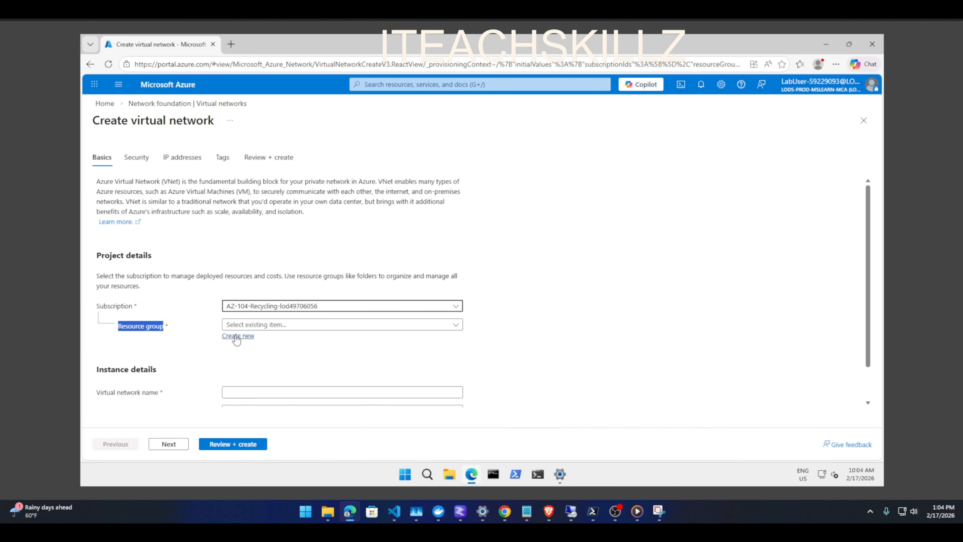
pyautogui.click(237, 336)
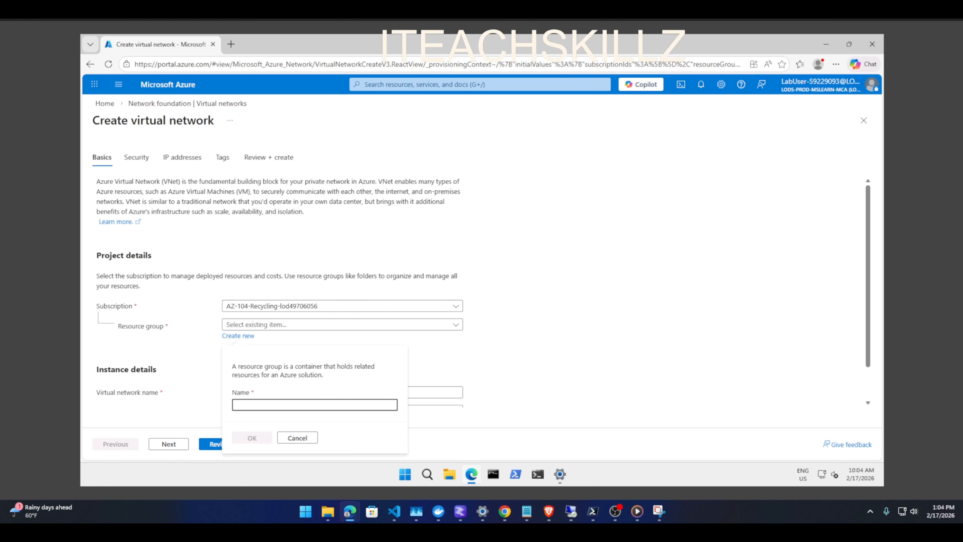
pyautogui.write('az104-rg4')
pyautogui.click(253, 438)
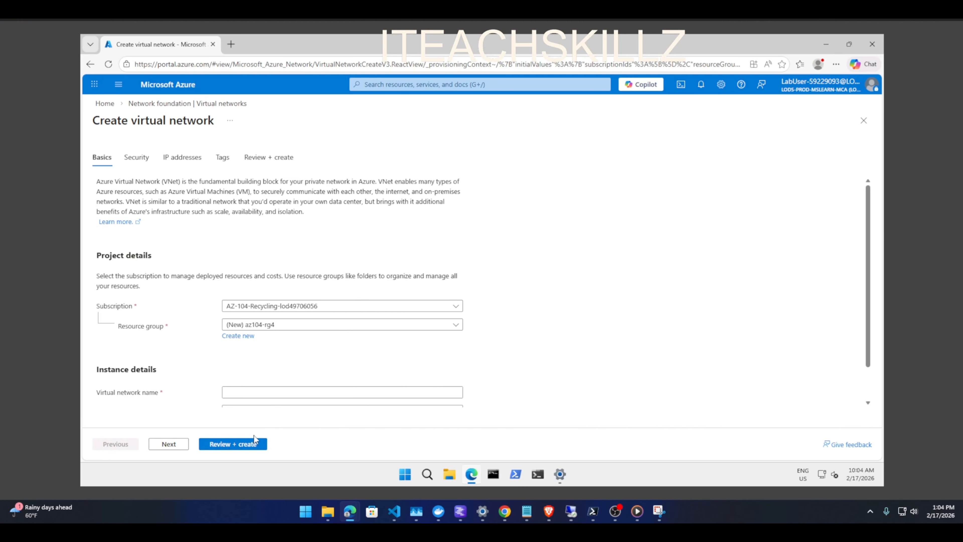
# Name the virtual network CoreServicesVnet in the instance details.
pyautogui.scroll(-1, 323, 367)
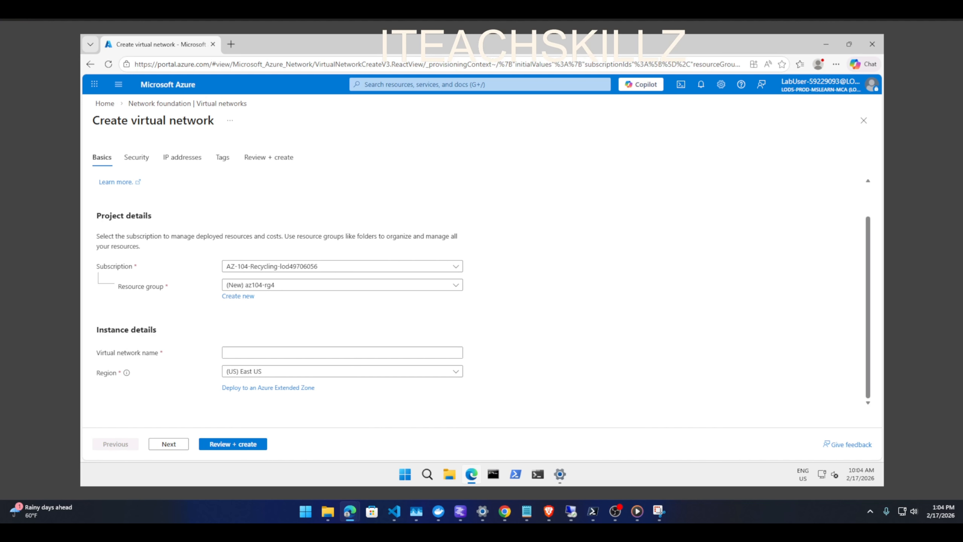
pyautogui.click(283, 352)
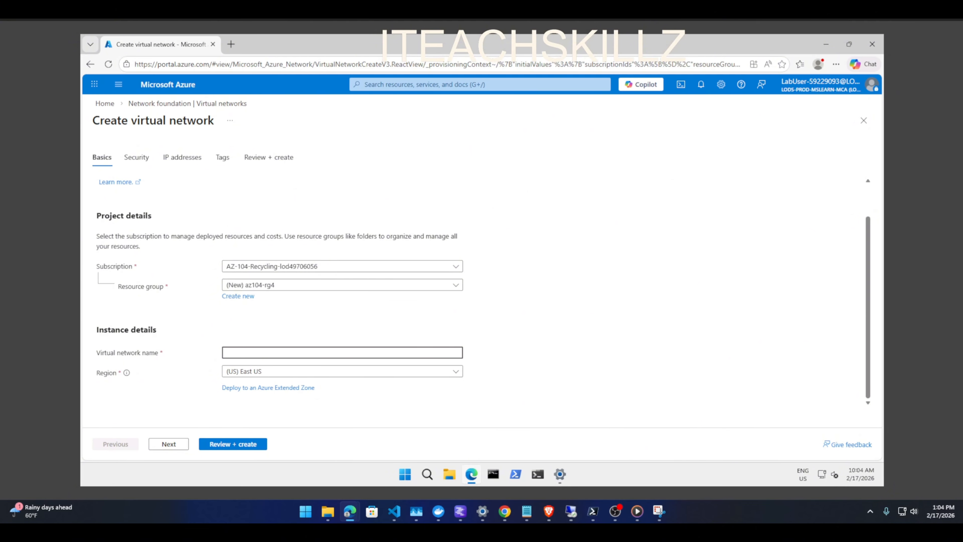
pyautogui.write('CoreServicesVnet')
# Look over the Security and IP addresses settings and return to the Basics settings.
pyautogui.click(168, 444)
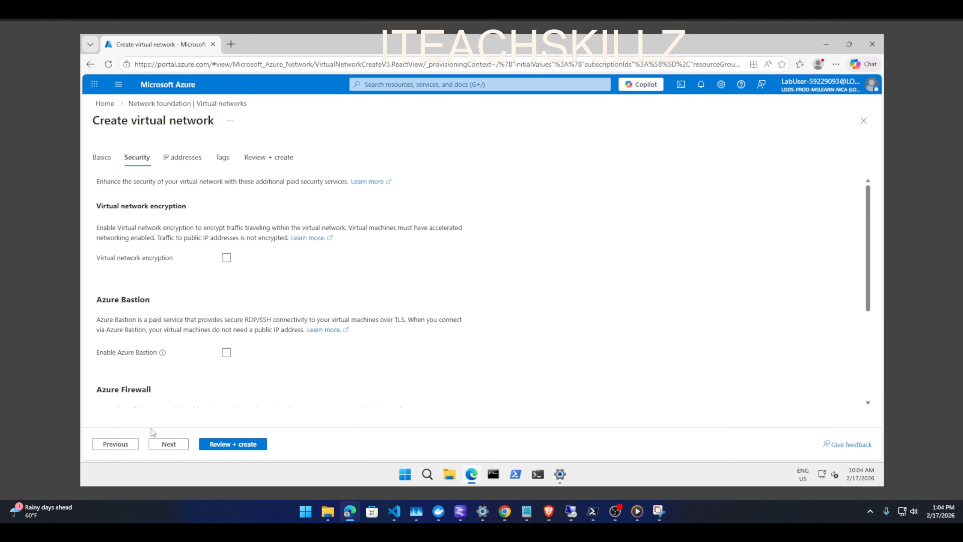
pyautogui.click(168, 444)
pyautogui.scroll(-1, 205, 273)
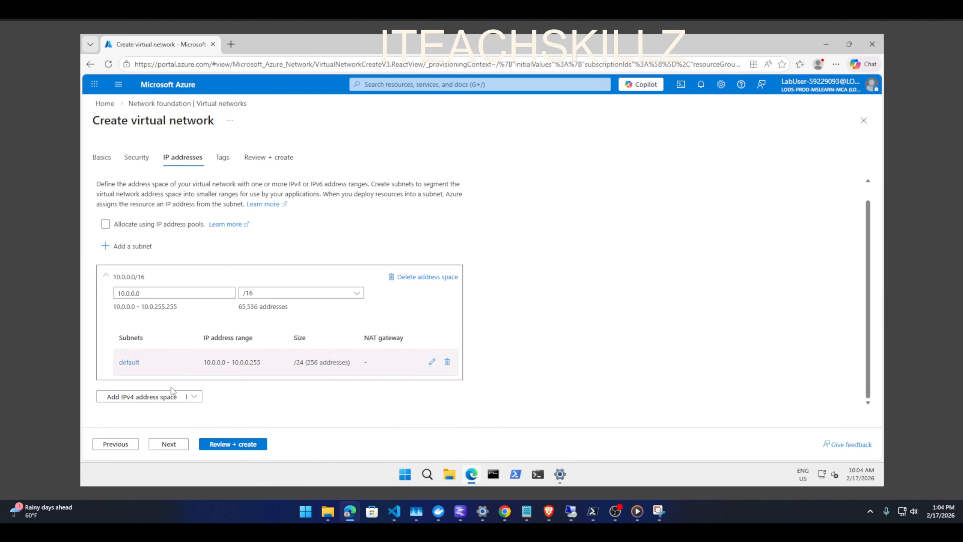
pyautogui.click(128, 447)
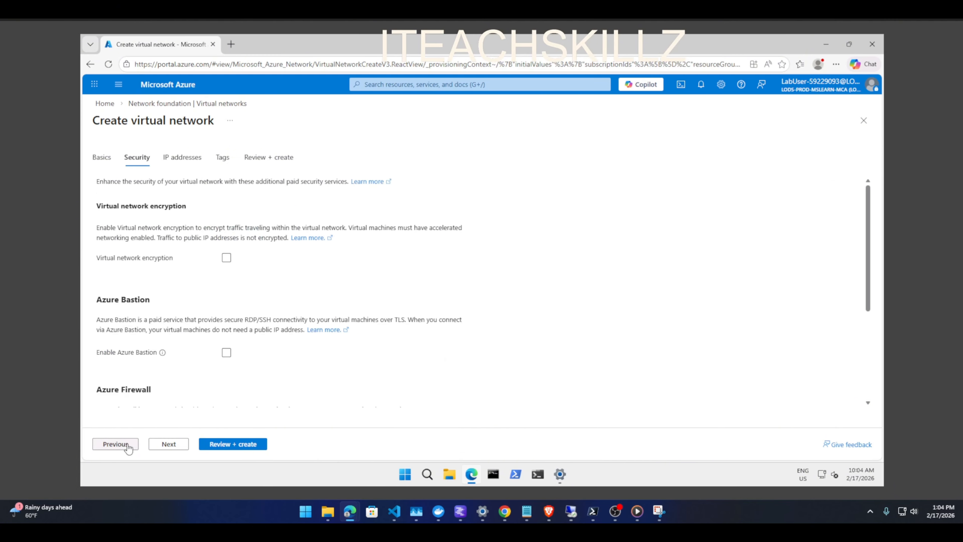
pyautogui.click(109, 443)
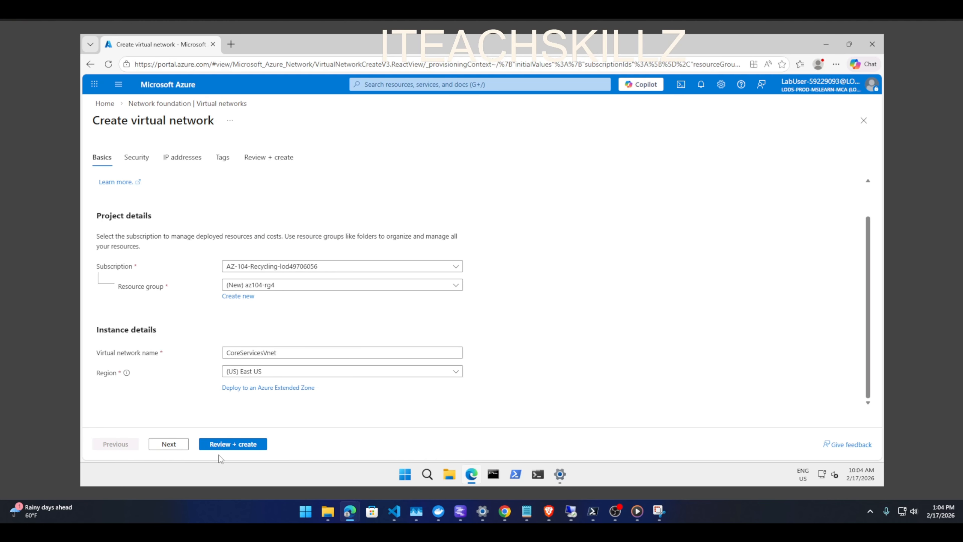
# Proceed to the IP addresses settings and set the virtual network's IPv4 address space to 10.20.0.0/16.
pyautogui.click(173, 448)
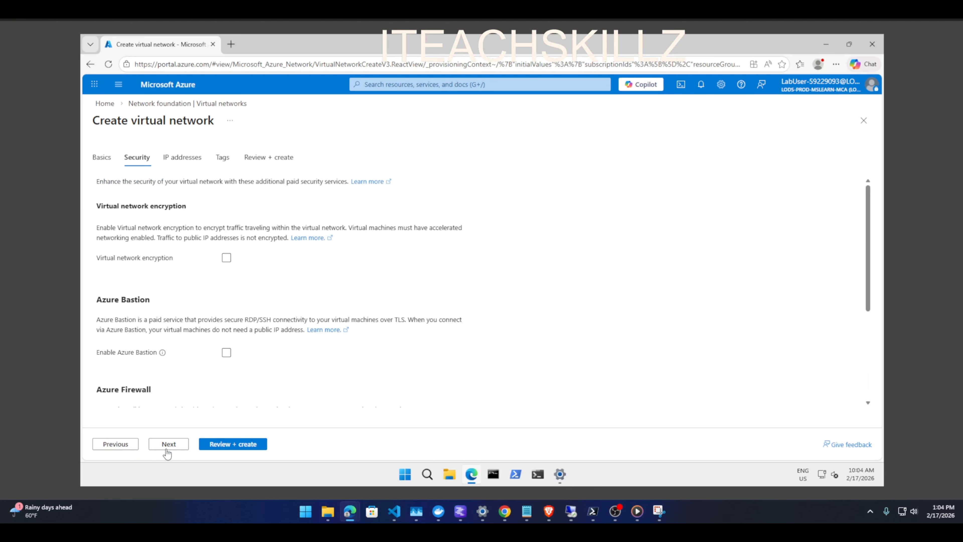
pyautogui.click(170, 446)
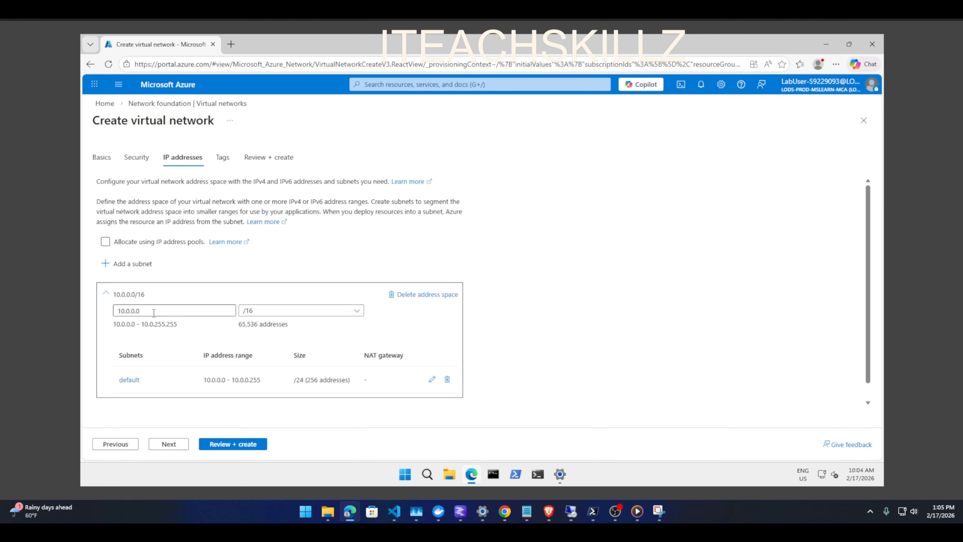
pyautogui.moveTo(153, 312); pyautogui.dragTo(70, 302)
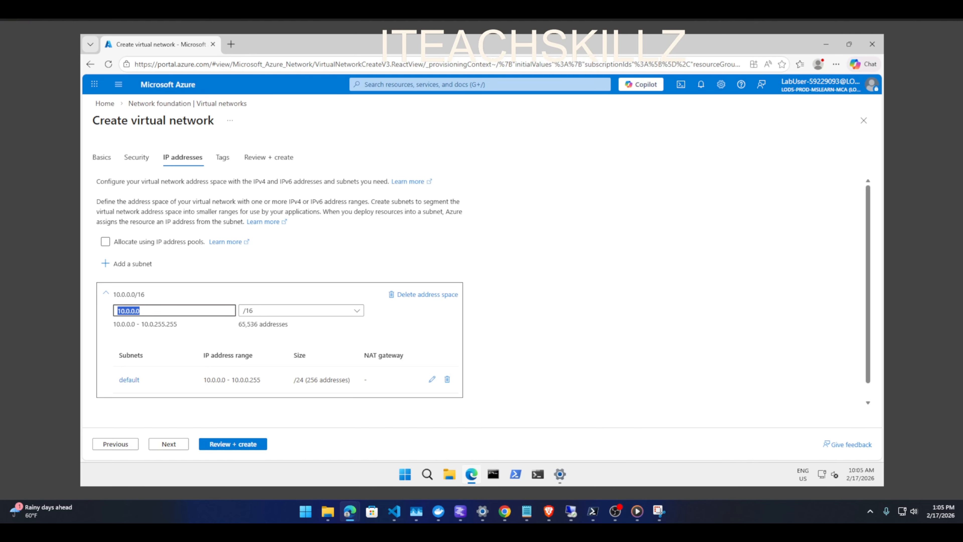
pyautogui.write('10.20.0.0/16')
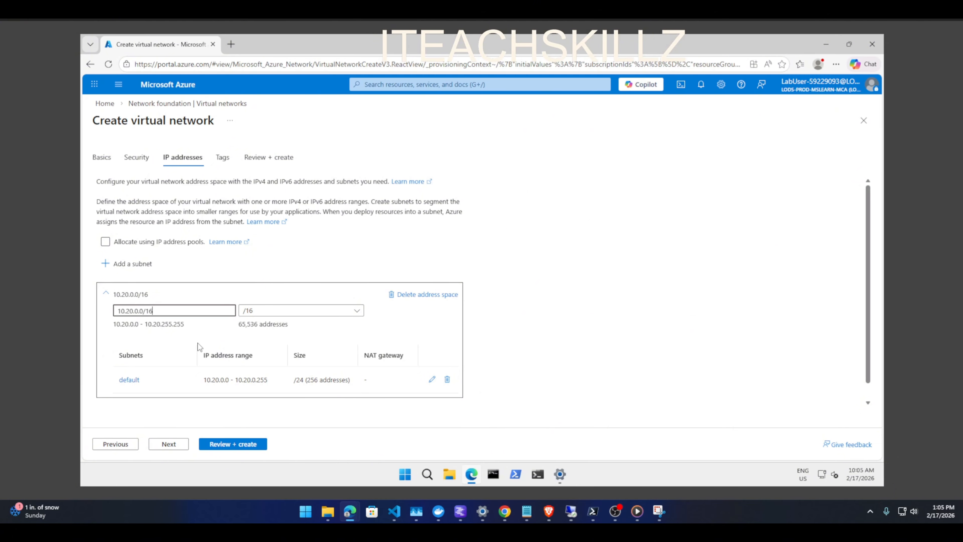
# Add a subnet named SharedServicesSubnet with the starting address 10.20.10.0.
pyautogui.click(130, 265)
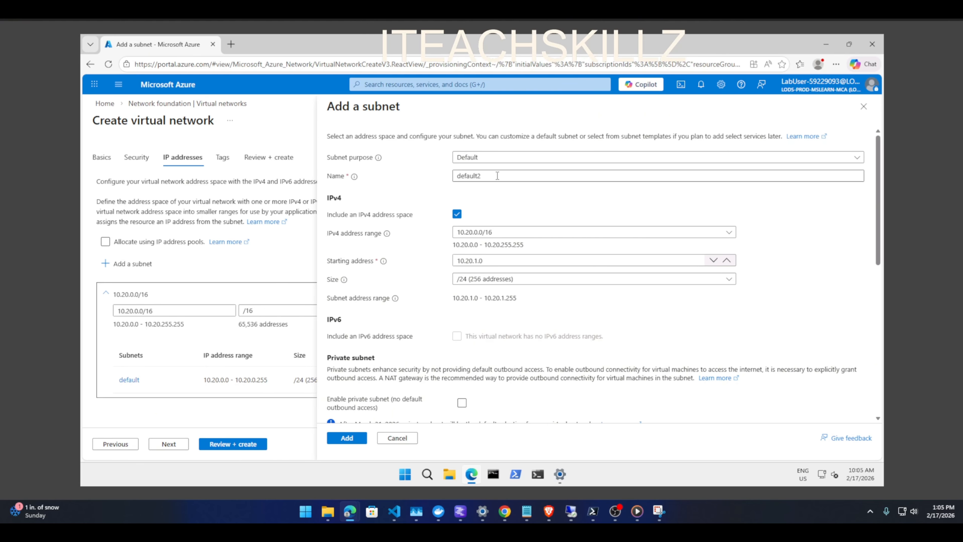
pyautogui.moveTo(491, 176); pyautogui.dragTo(444, 171)
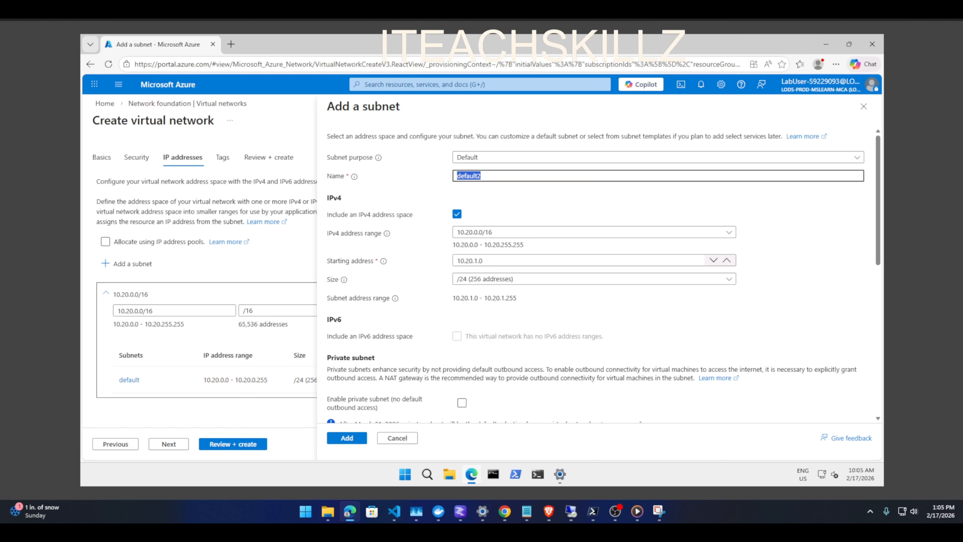
pyautogui.write('SharedServicesSubnet')
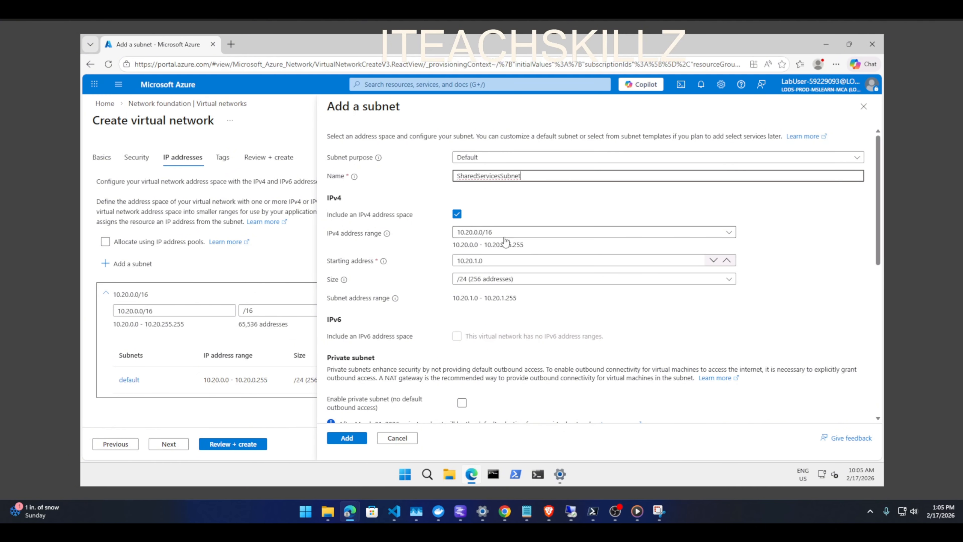
pyautogui.moveTo(498, 231); pyautogui.dragTo(412, 220)
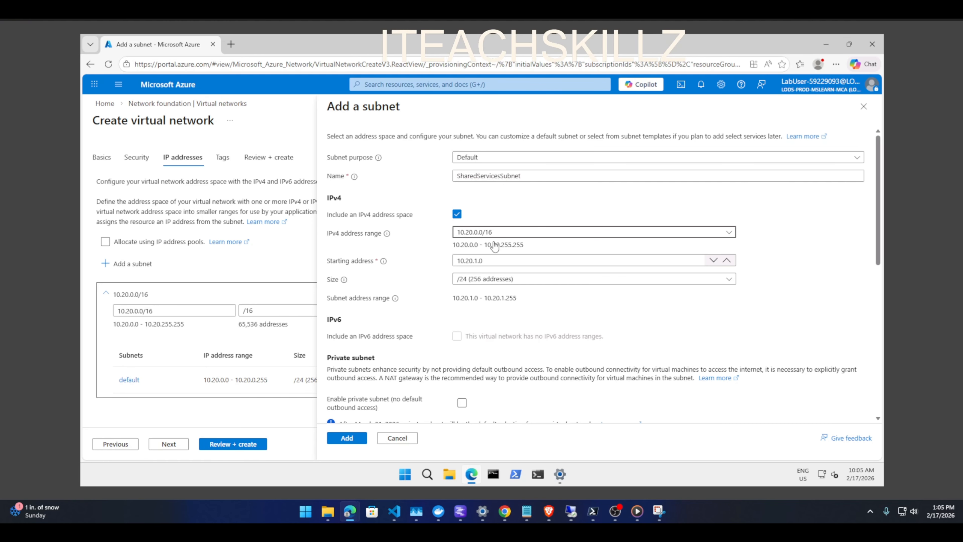
pyautogui.moveTo(496, 261); pyautogui.dragTo(411, 260)
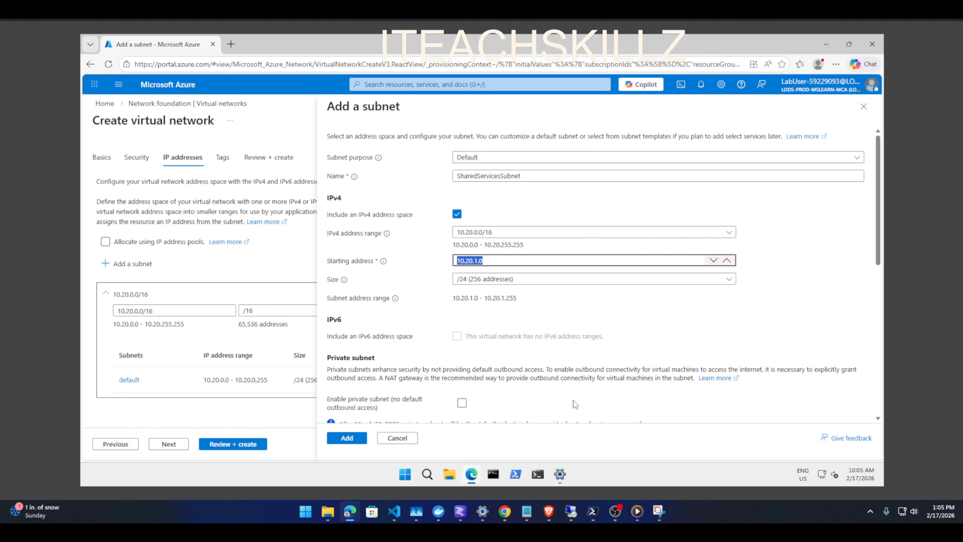
pyautogui.write('10.20.10.0')
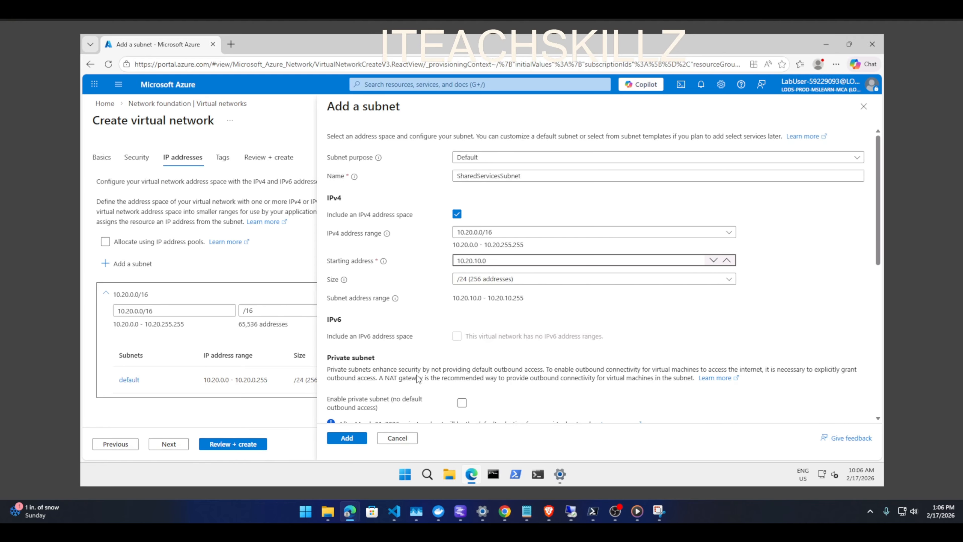
pyautogui.click(354, 439)
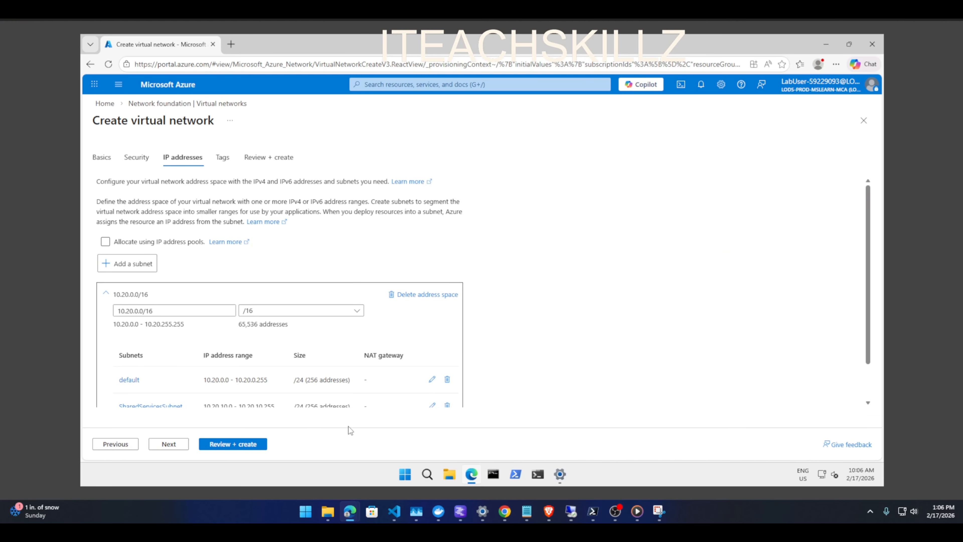
# Add another subnet named DatabaseSubnet with the starting address 10.20.20.0.
pyautogui.click(136, 265)
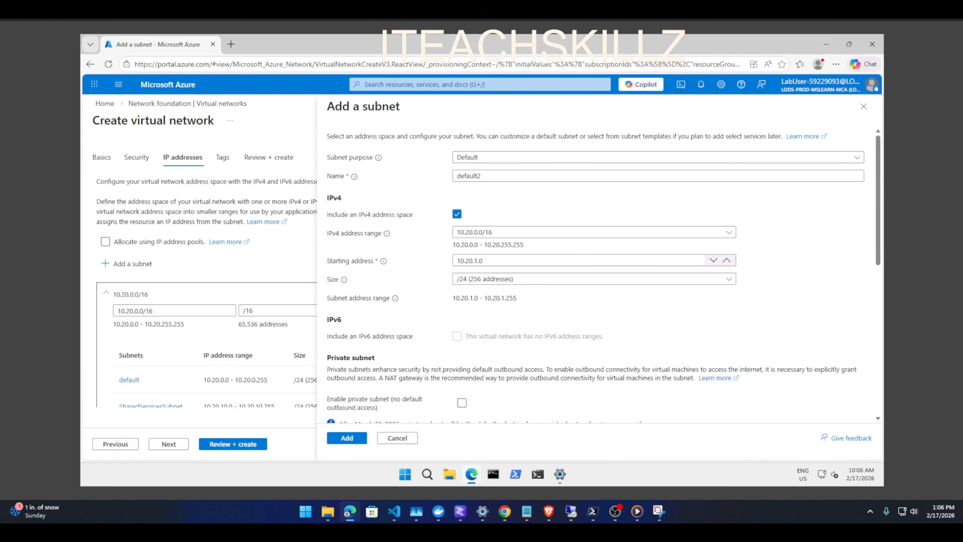
pyautogui.click(514, 174)
pyautogui.hotkey('ctrl', 'a')
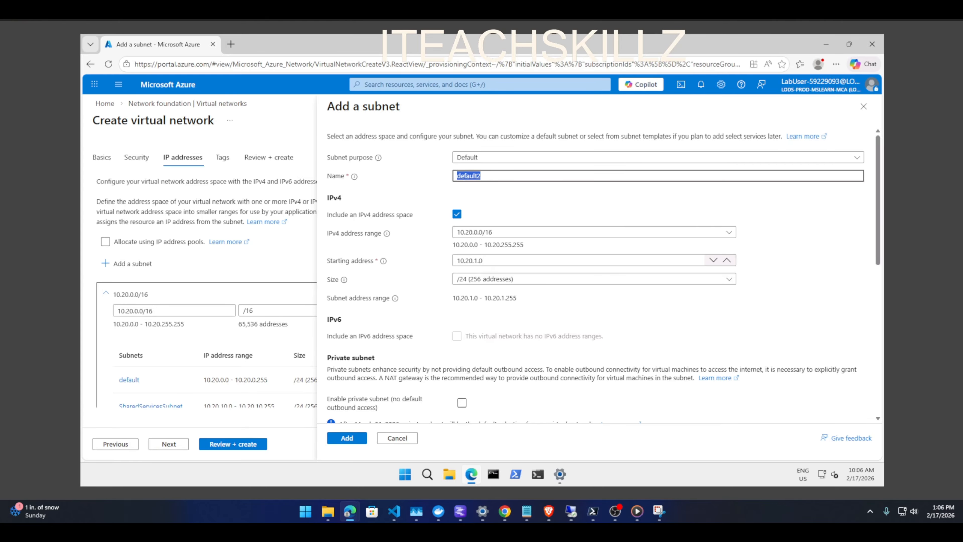
pyautogui.write('DatabaseSubnet')
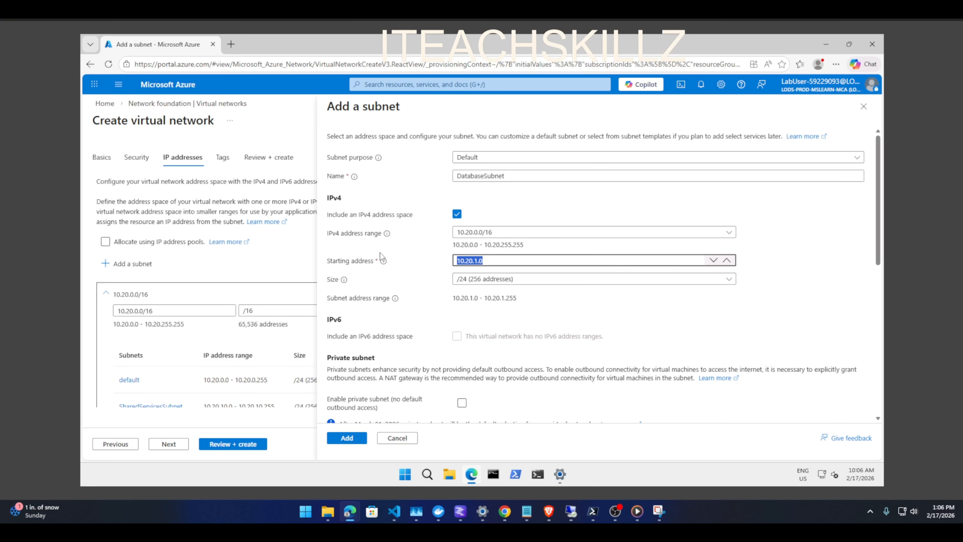
pyautogui.doubleClick(490, 261)
pyautogui.write('10.20.20.0')
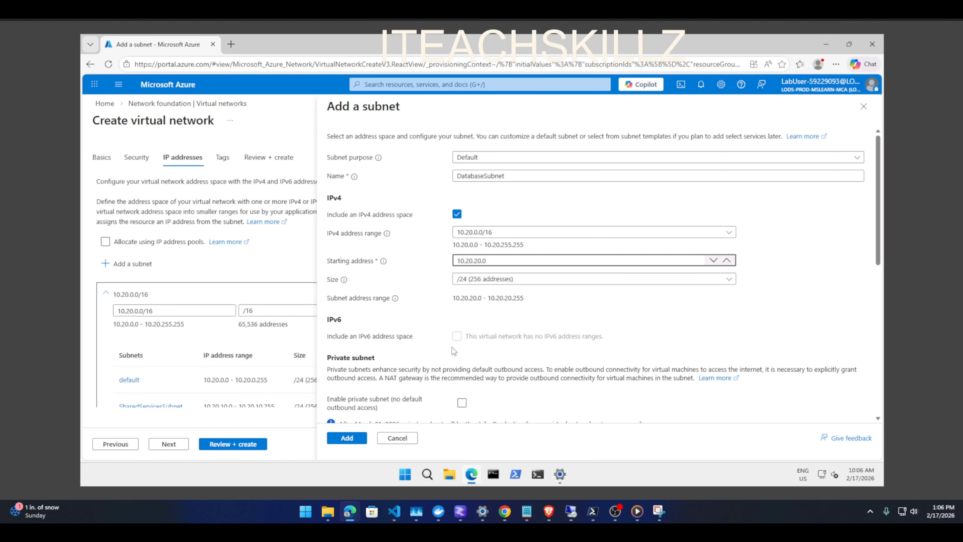
pyautogui.click(346, 438)
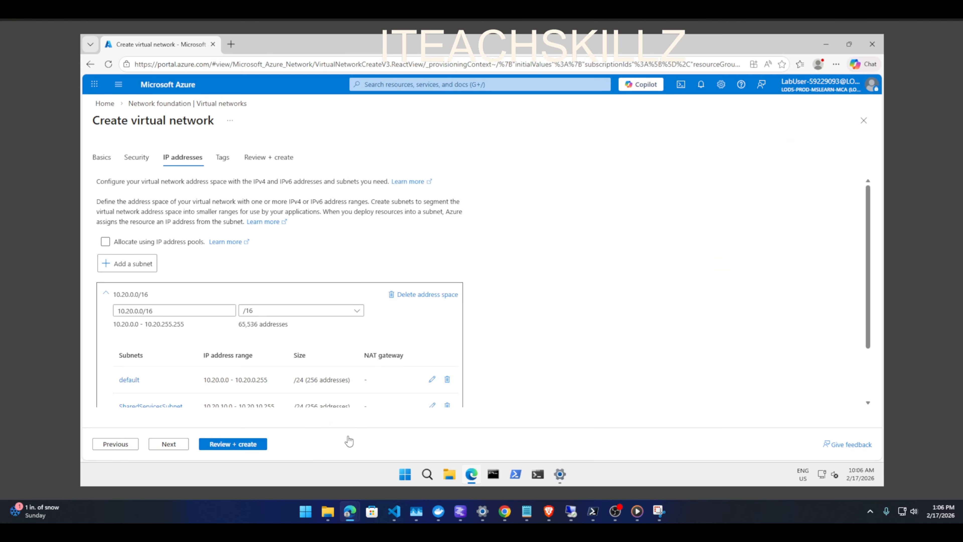
# Check the subnet list, submit the configuration for validation and examine the virtual network's review summary.
pyautogui.scroll(-2, 266, 278)
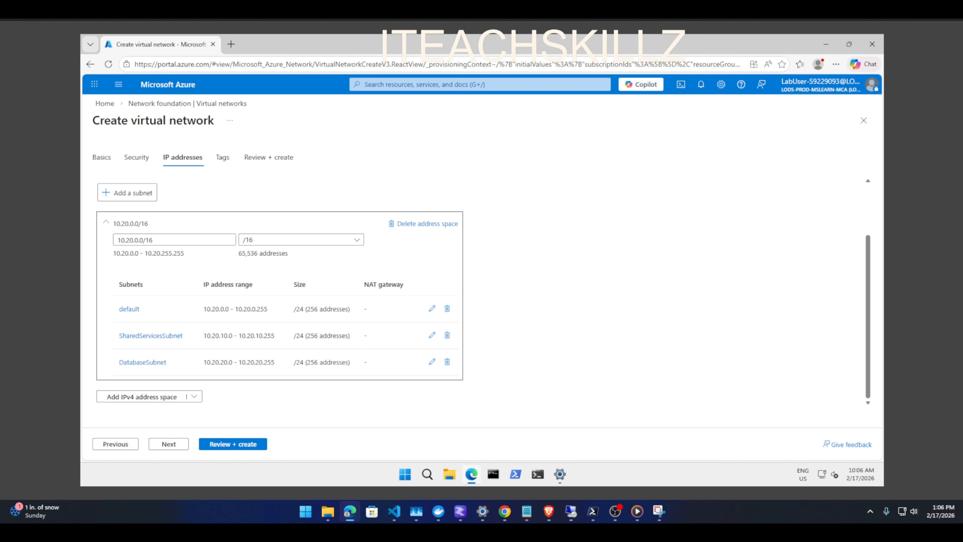
pyautogui.click(241, 444)
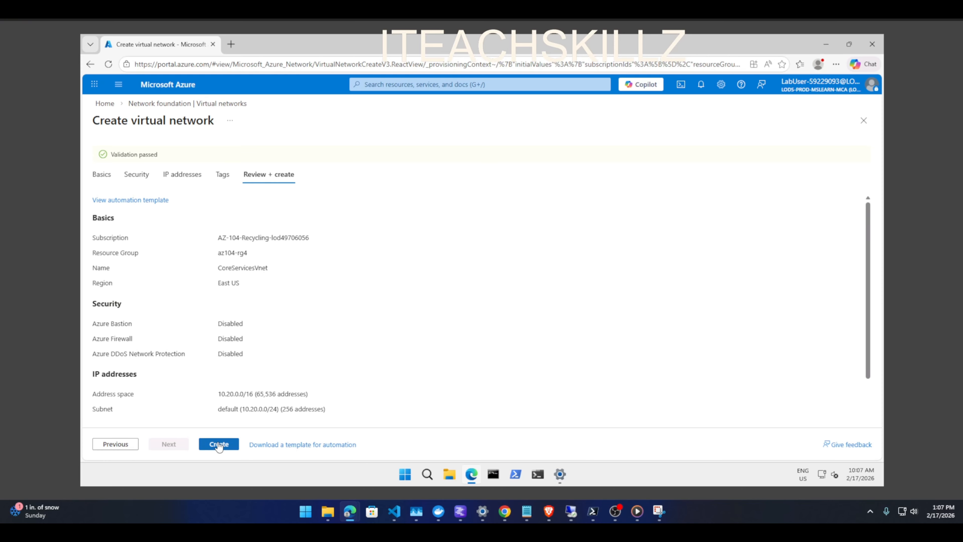
pyautogui.scroll(-1, 246, 275)
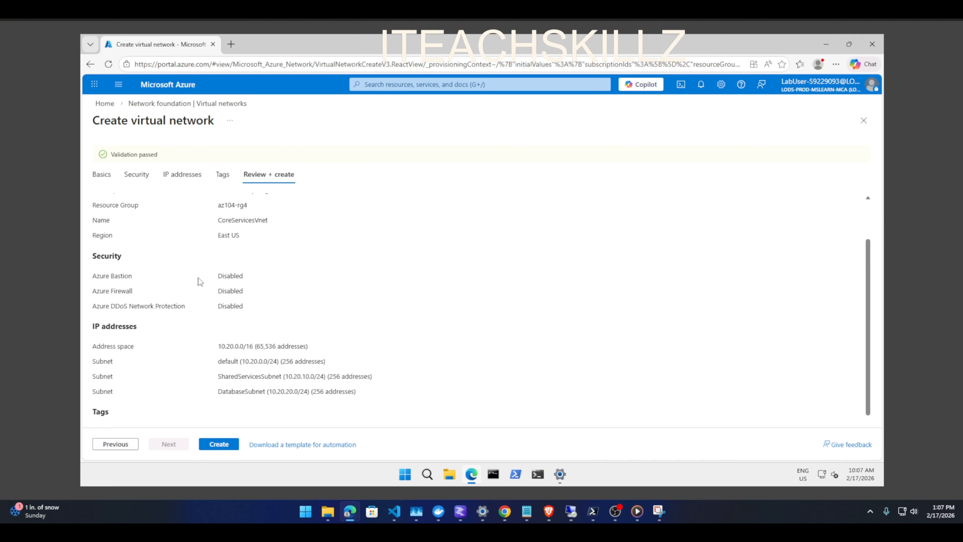
pyautogui.scroll(2, 236, 321)
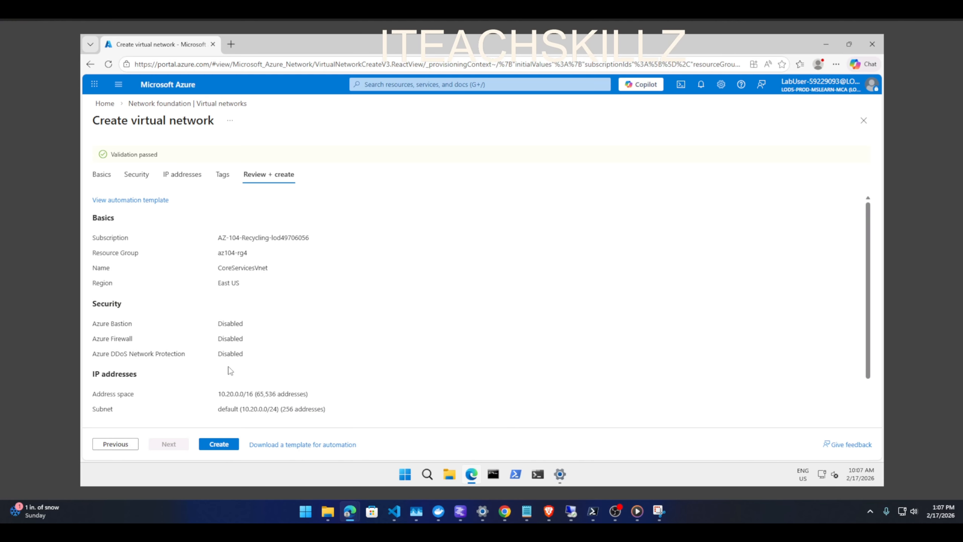
# Create the validated CoreServicesVnet virtual network and open the deployed resource.
pyautogui.click(215, 444)
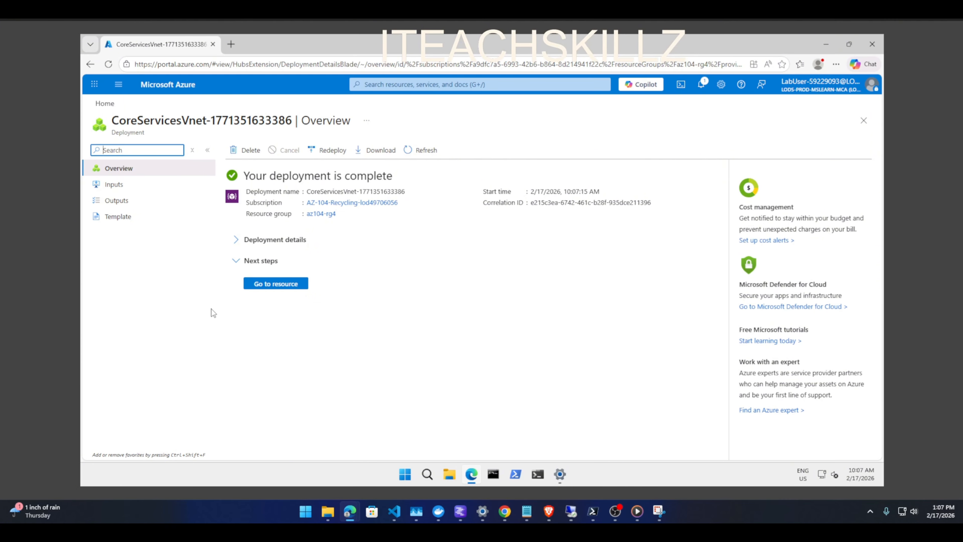
pyautogui.click(274, 287)
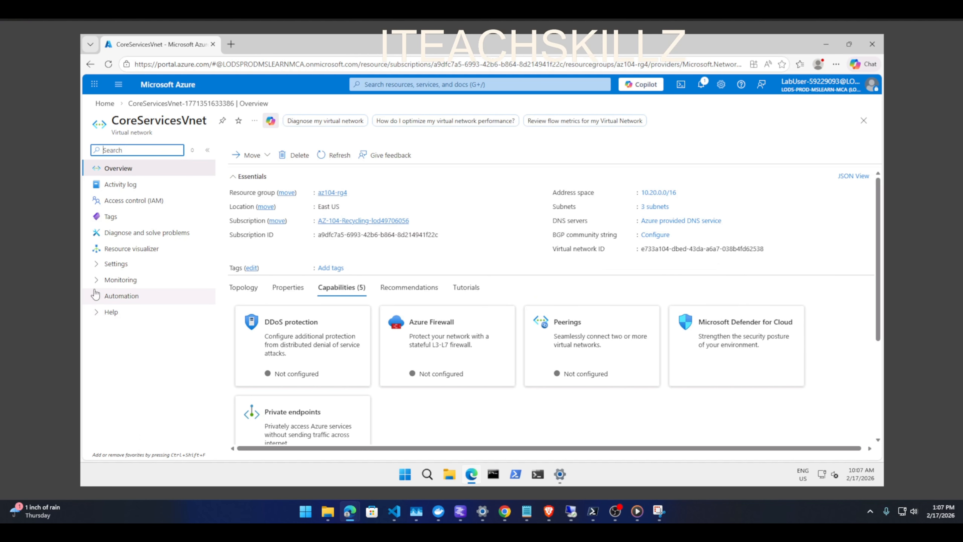
# Review the virtual network's address space, subnets, DDoS protection and Bastion settings.
pyautogui.click(98, 267)
pyautogui.click(146, 285)
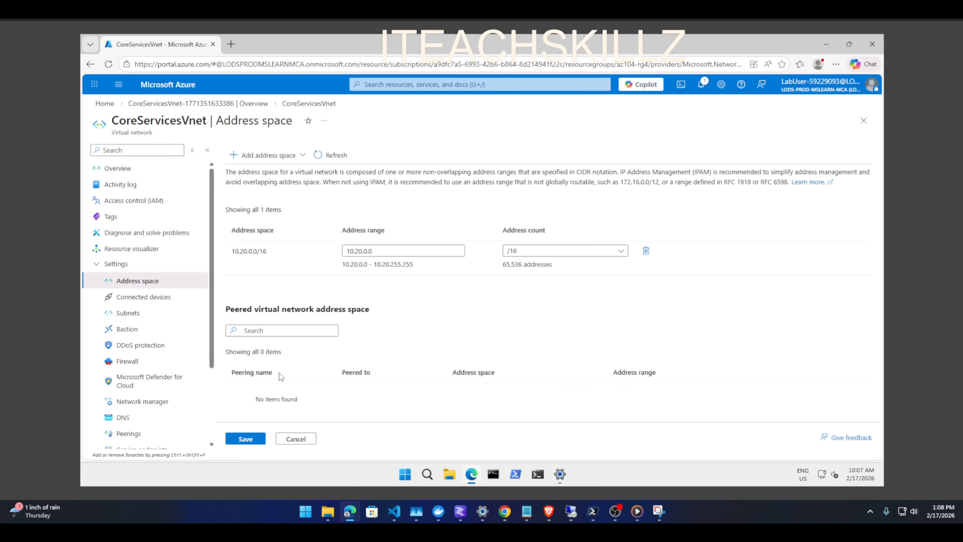
pyautogui.click(131, 313)
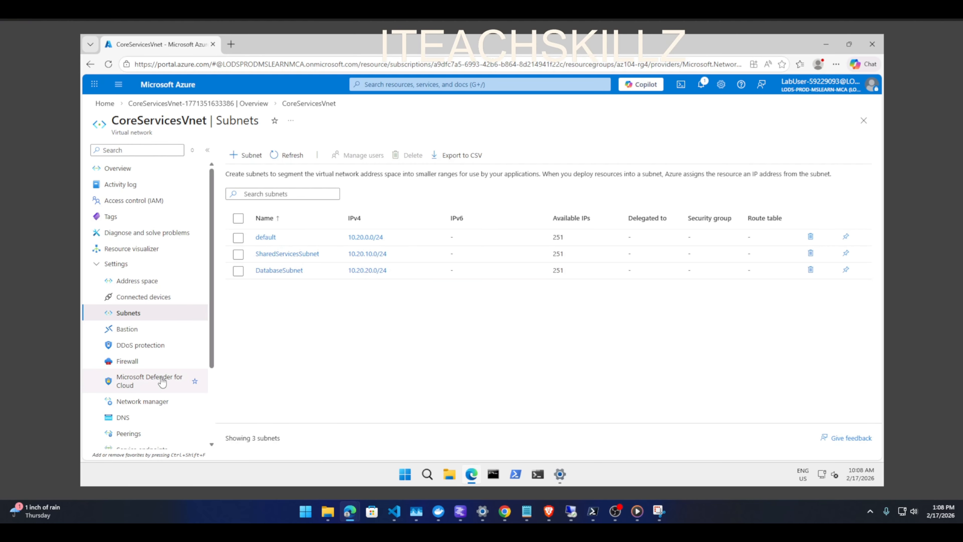
pyautogui.click(140, 345)
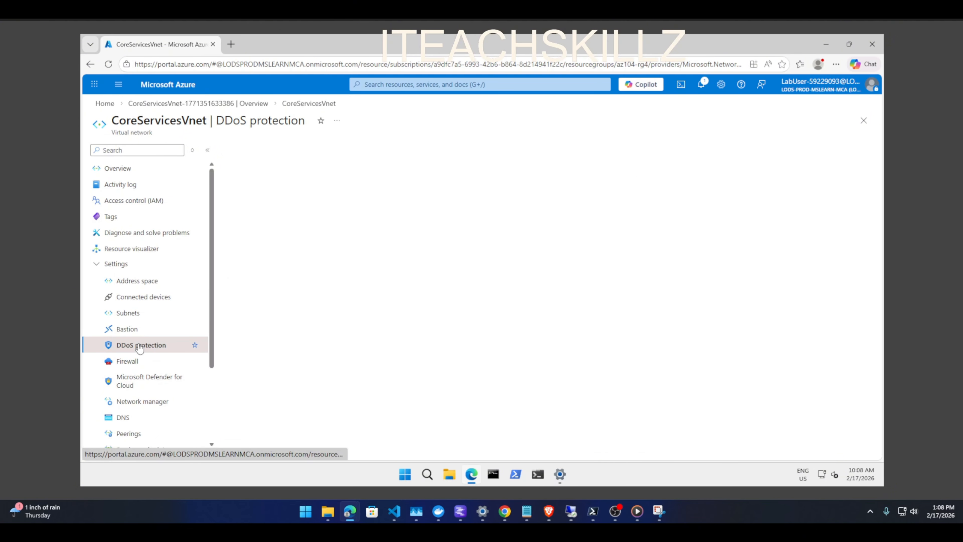
pyautogui.click(126, 332)
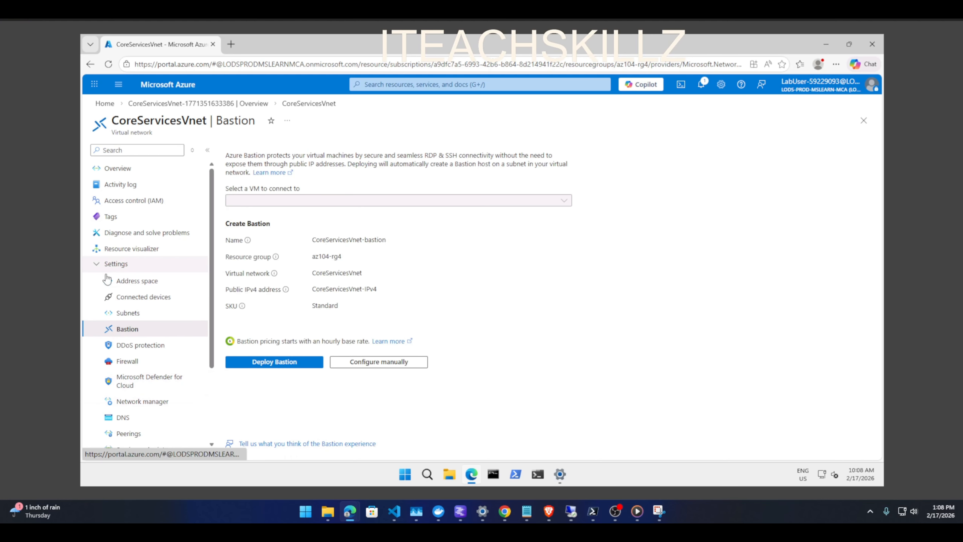
pyautogui.click(101, 264)
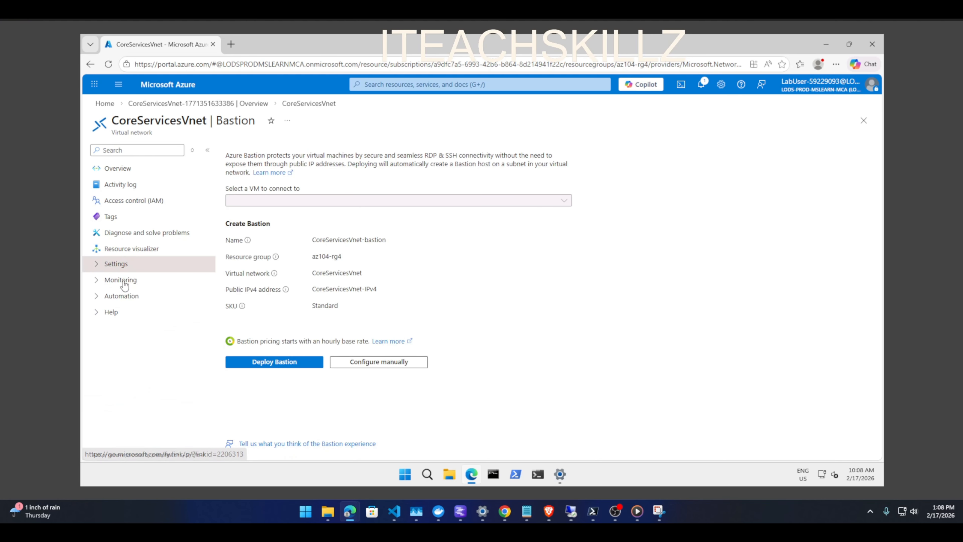
# Export the virtual network's ARM template and download both its template and parameters files.
pyautogui.click(100, 300)
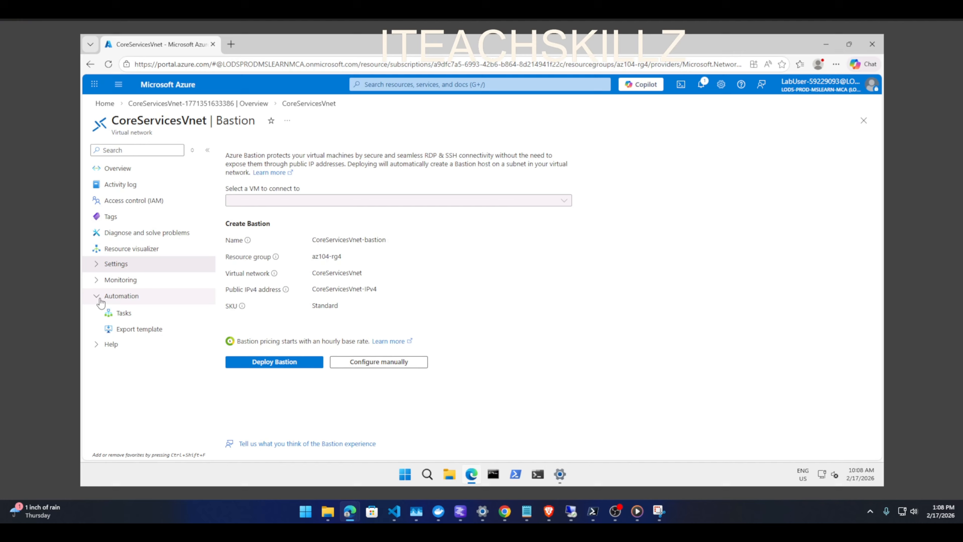
pyautogui.click(122, 330)
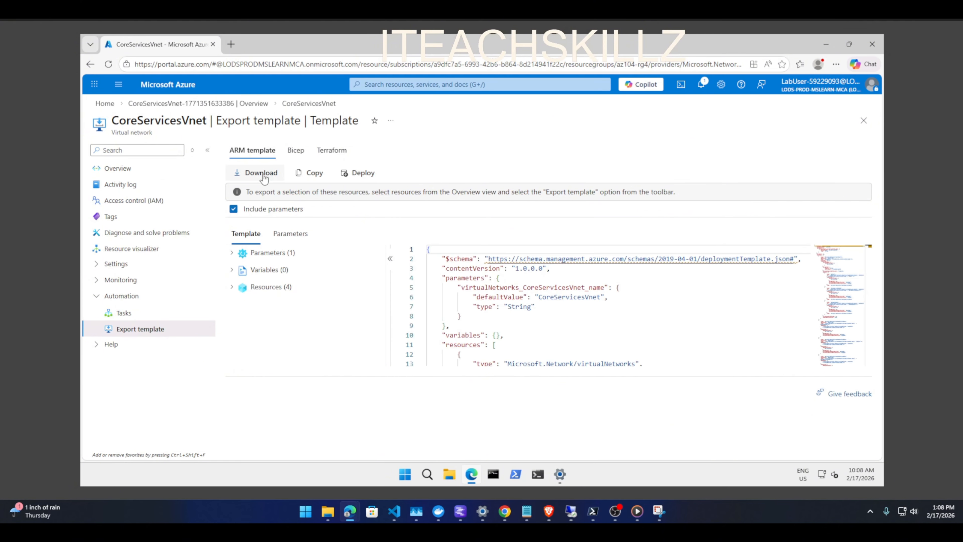
pyautogui.scroll(-12, 420, 252)
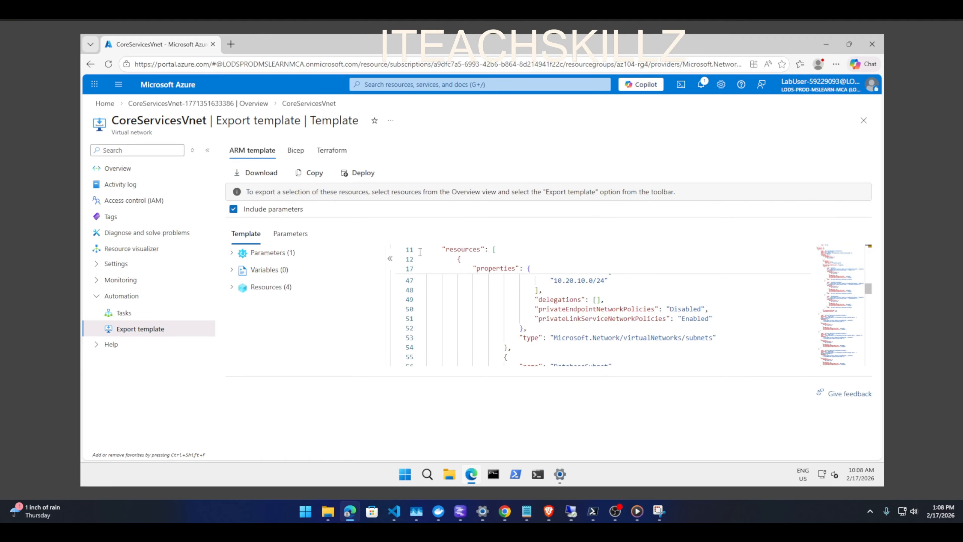
pyautogui.click(264, 174)
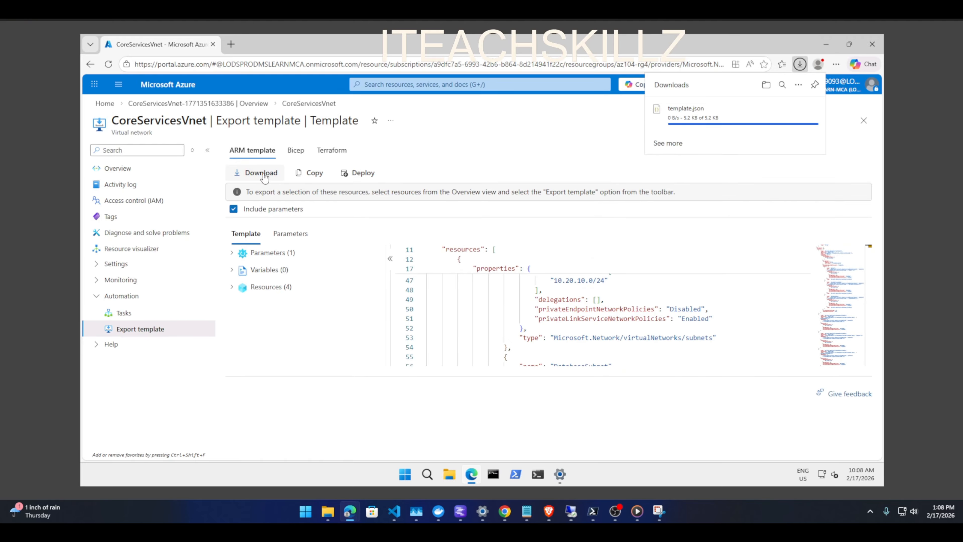
pyautogui.click(290, 234)
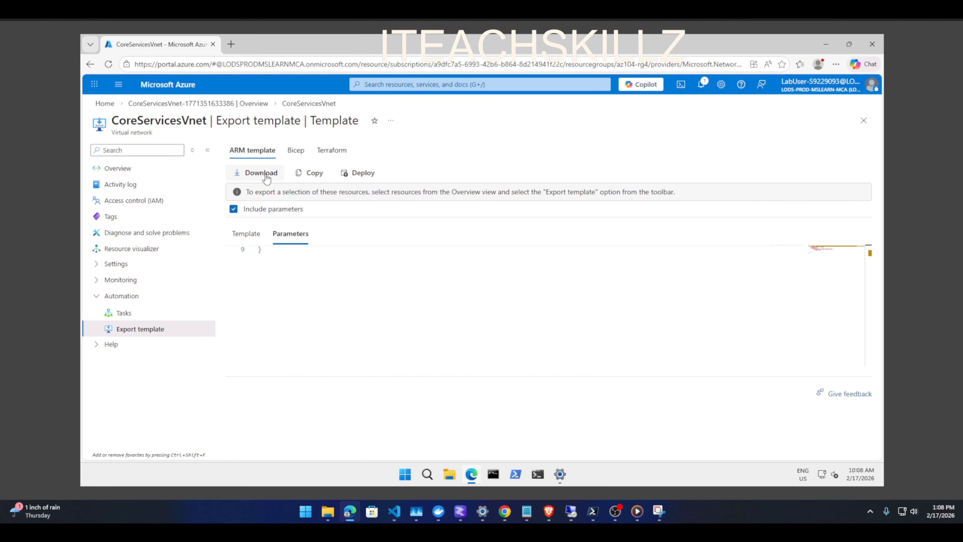
pyautogui.click(261, 173)
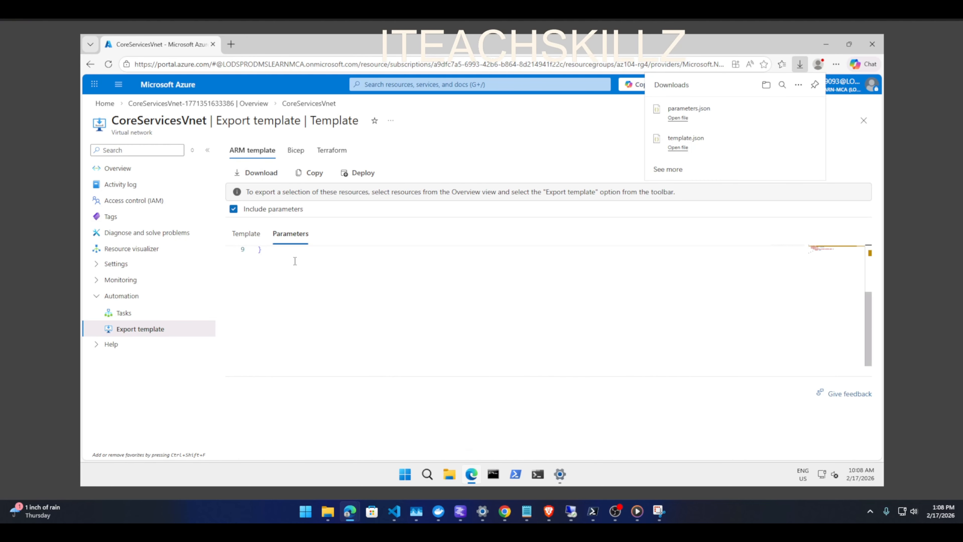
# Check in File Explorer that template.json and parameters.json are in the Downloads folder.
pyautogui.click(449, 475)
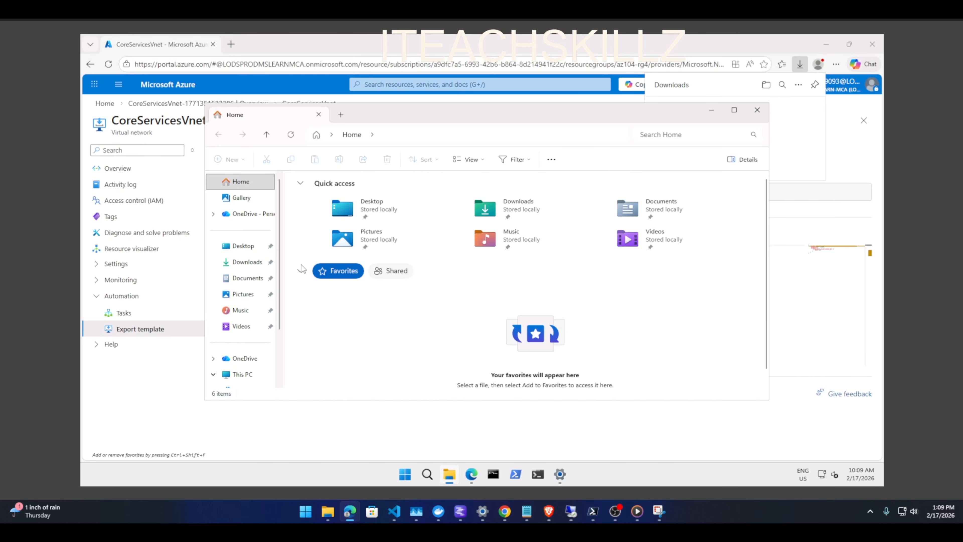
pyautogui.click(248, 263)
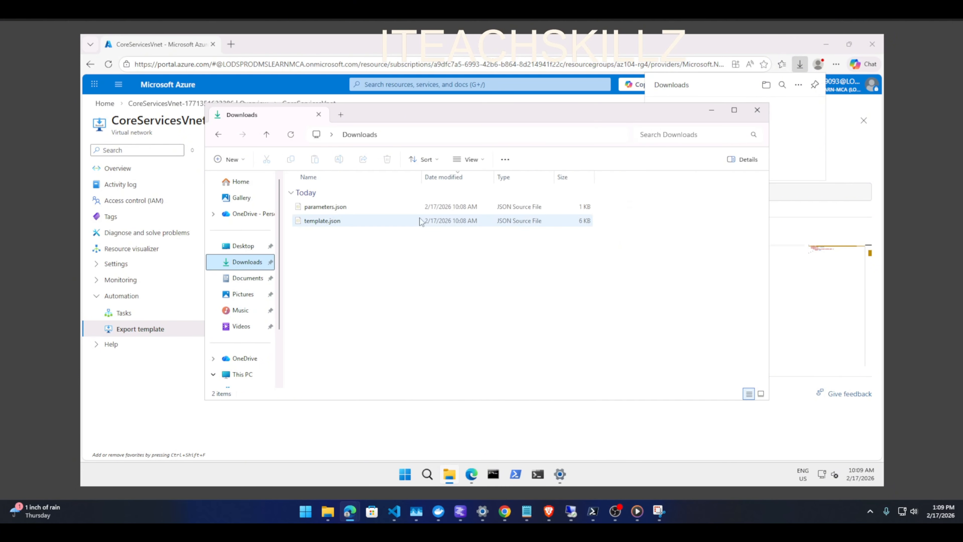
pyautogui.click(712, 115)
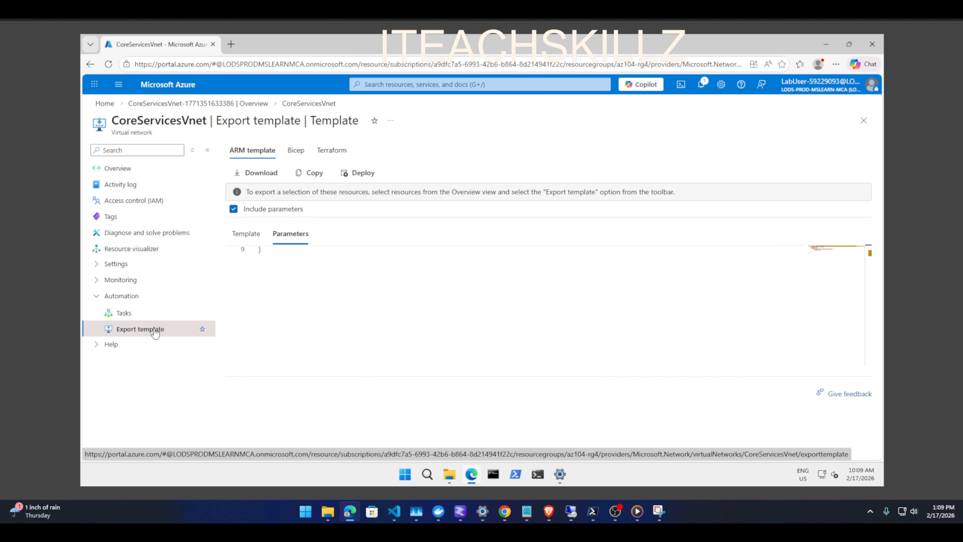
# Return to the exported template view, open the downloaded template.json in Notepad and maximize its window.
pyautogui.click(254, 239)
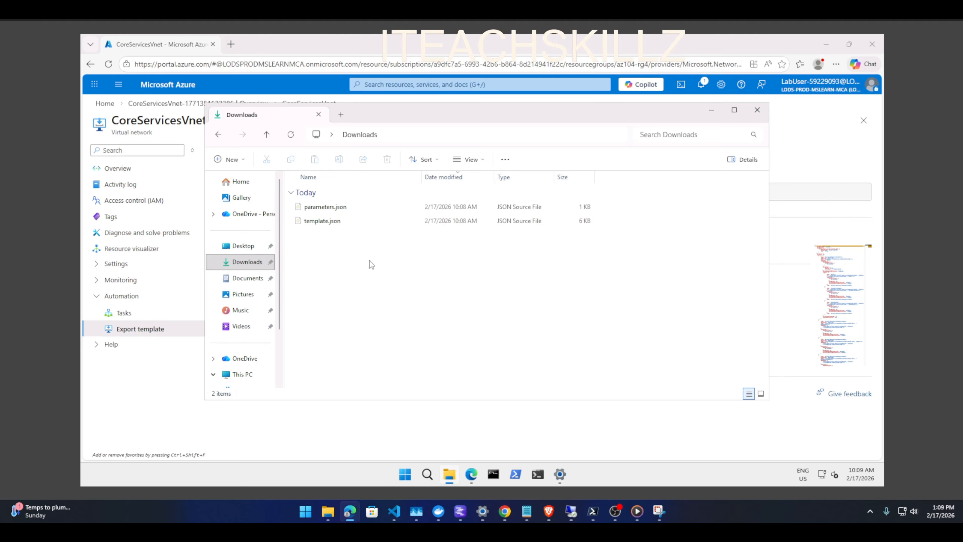
pyautogui.click(338, 222)
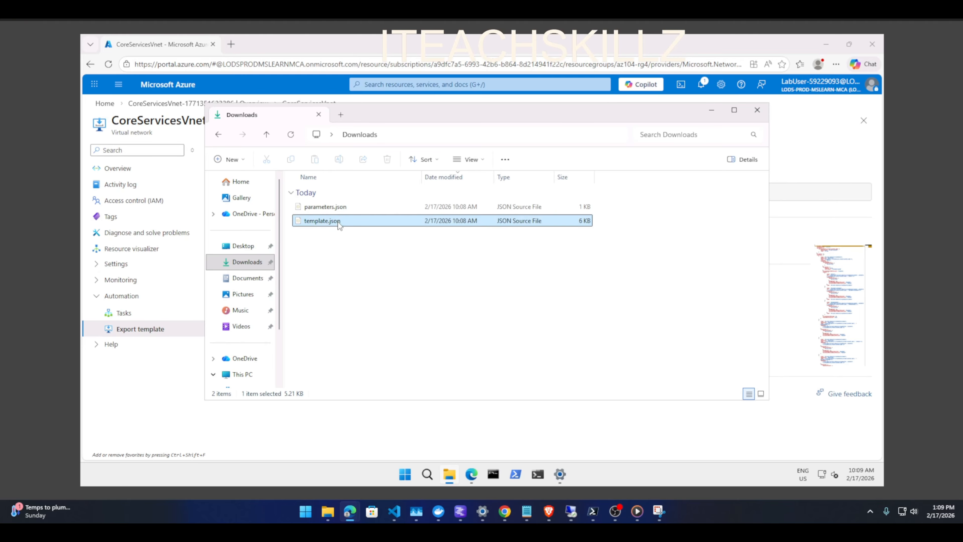
pyautogui.rightClick(339, 223)
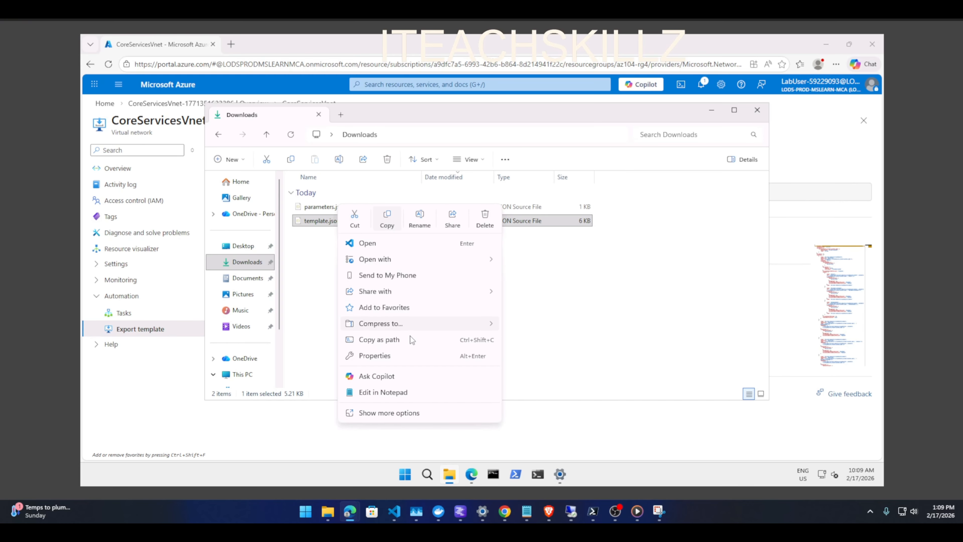
pyautogui.click(384, 393)
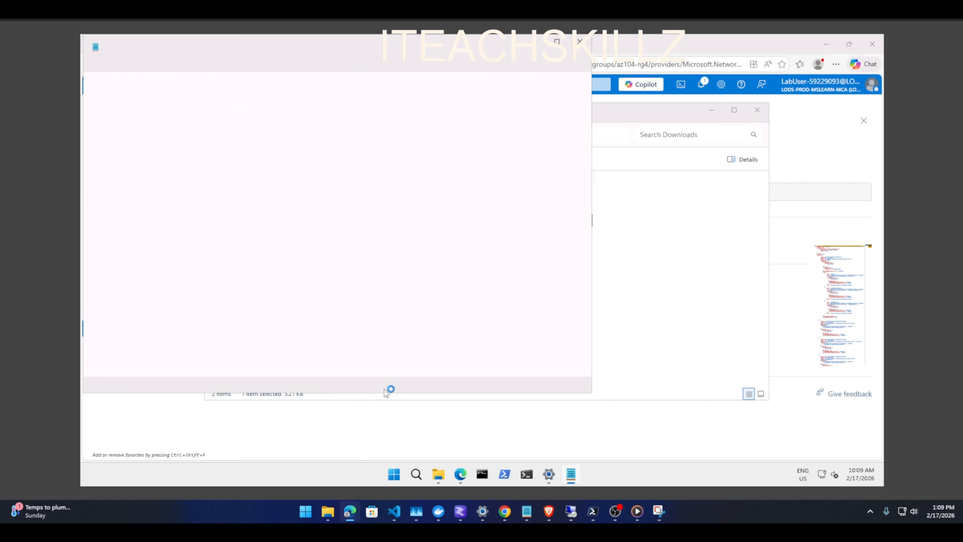
pyautogui.click(353, 179)
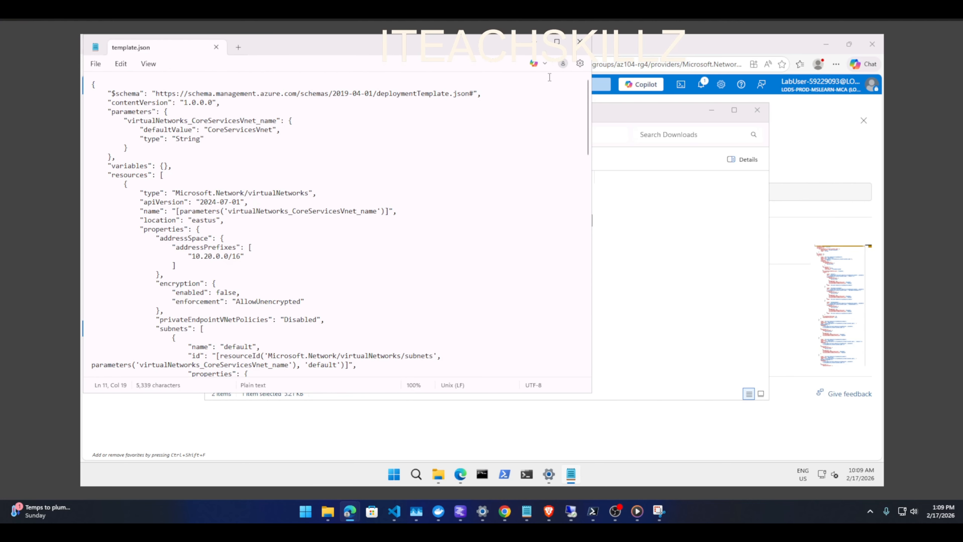
pyautogui.click(556, 41)
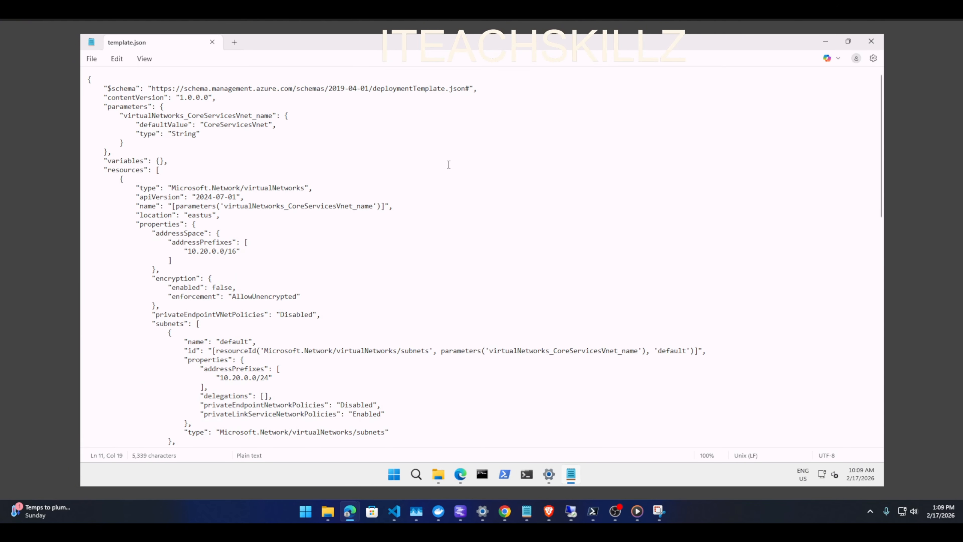
# Copy CoreServicesVnet from the virtual network's name property and enter it as the search term for the file.
pyautogui.hotkey('ctrl', 'f')
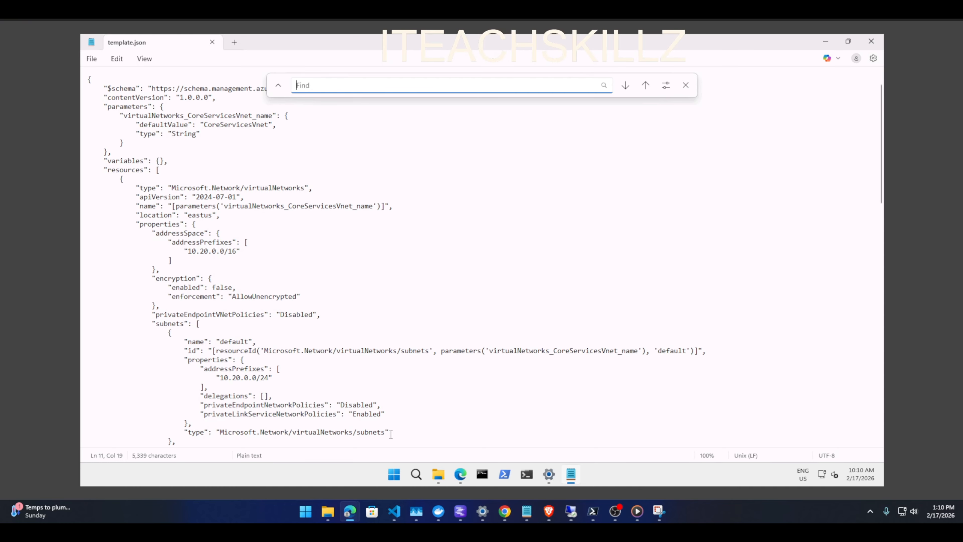
pyautogui.click(392, 474)
pyautogui.click(393, 475)
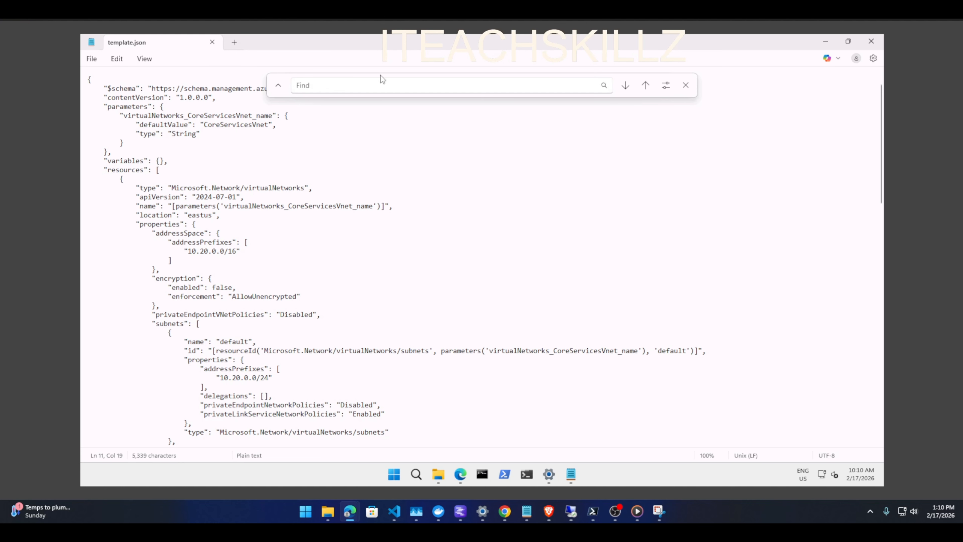
pyautogui.click(373, 85)
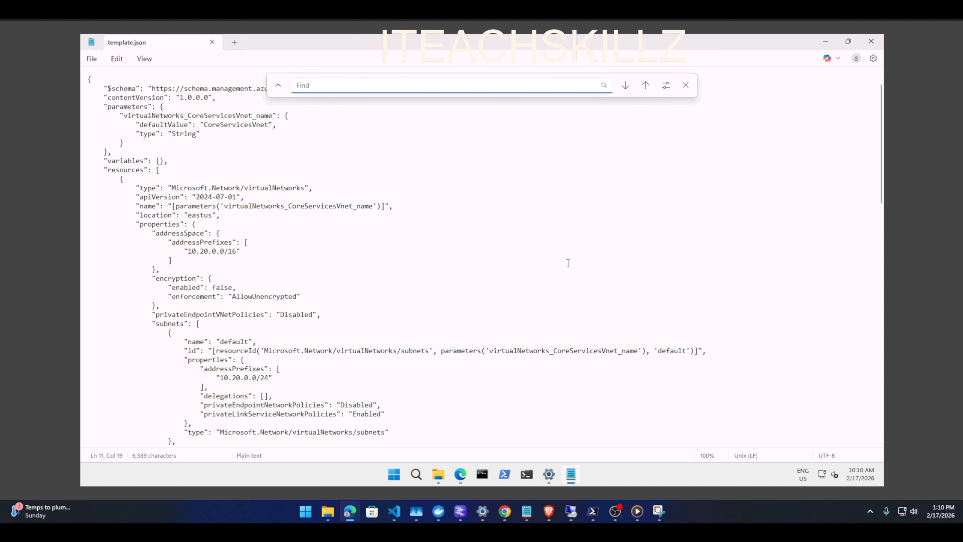
pyautogui.click(352, 206)
pyautogui.hotkey('shift', 'Home')
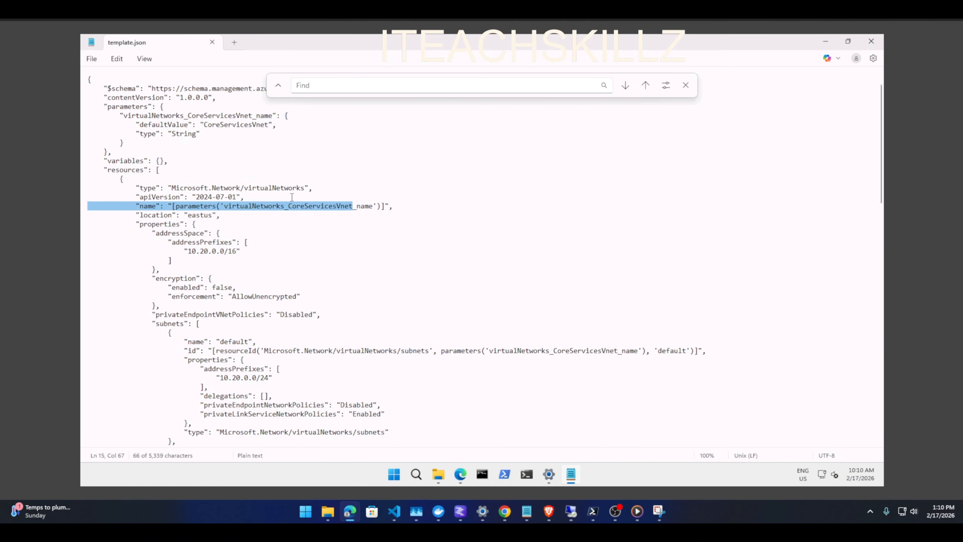
pyautogui.keyDown('shift'); pyautogui.click(289, 205); pyautogui.keyUp('shift')
pyautogui.hotkey('ctrl', 'c')
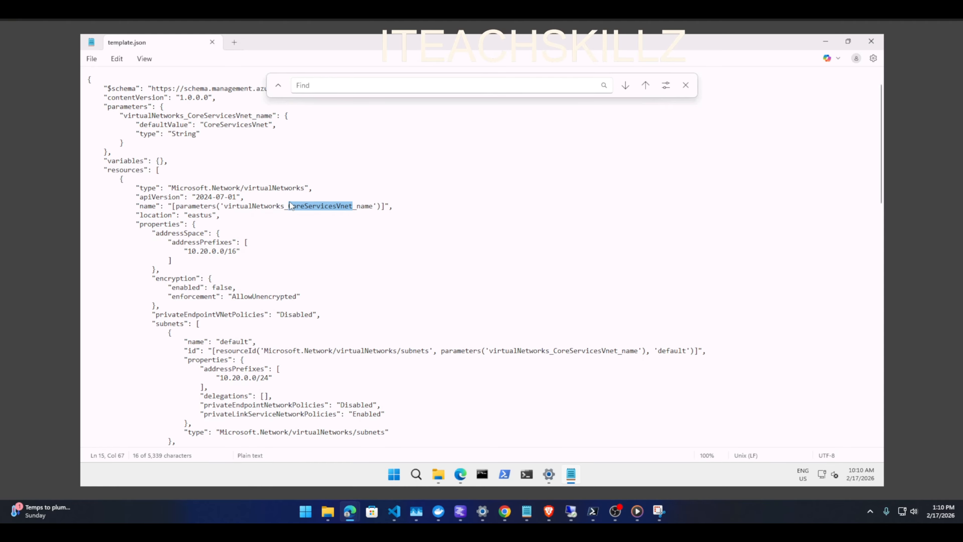
pyautogui.click(316, 84)
pyautogui.hotkey('ctrl', 'v')
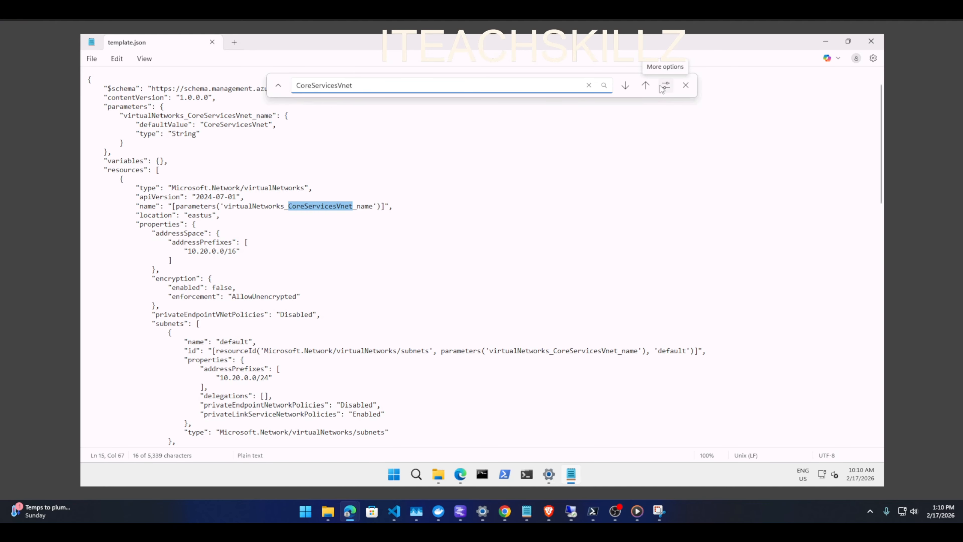
# Step forward through the occurrences of CoreServicesVnet in template.json.
pyautogui.click(278, 84)
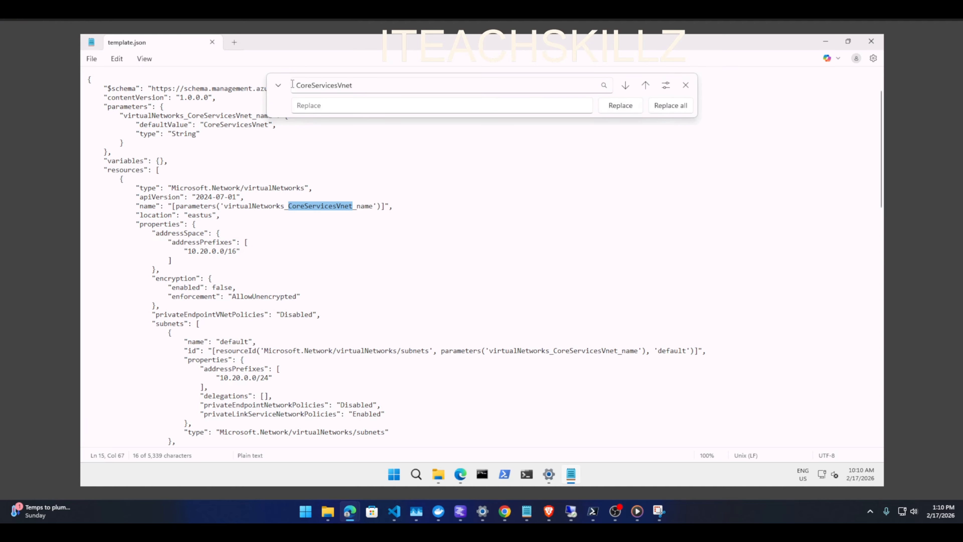
pyautogui.click(279, 86)
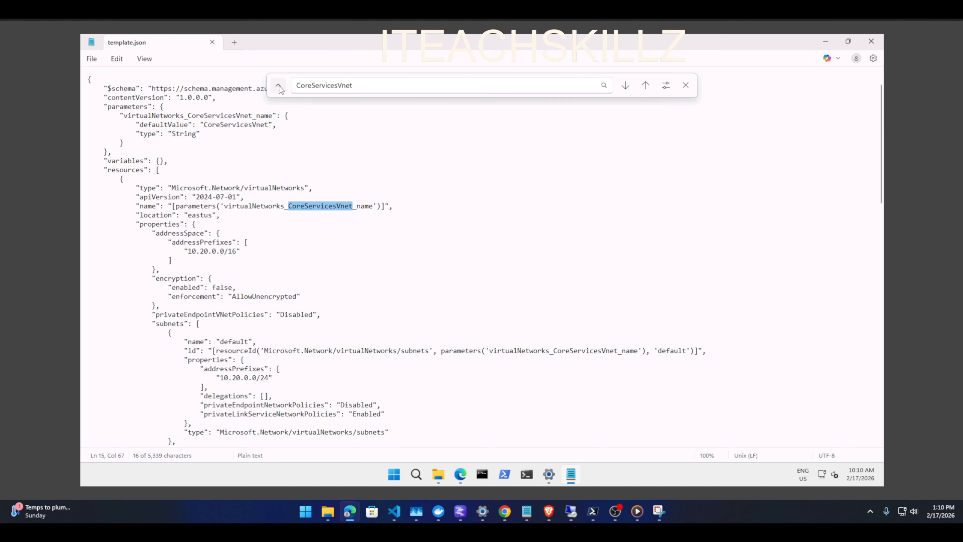
pyautogui.click(604, 86)
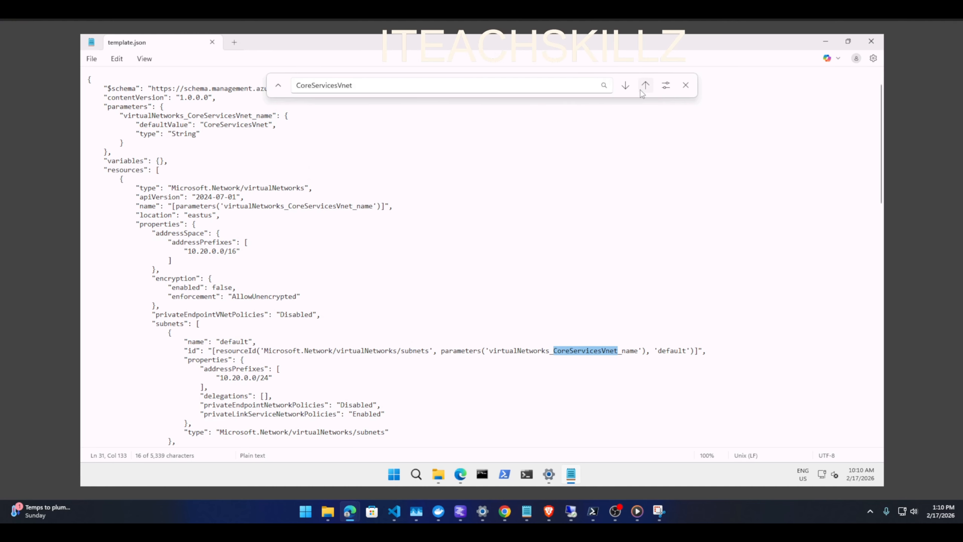
pyautogui.click(625, 87)
pyautogui.click(626, 89)
pyautogui.click(626, 87)
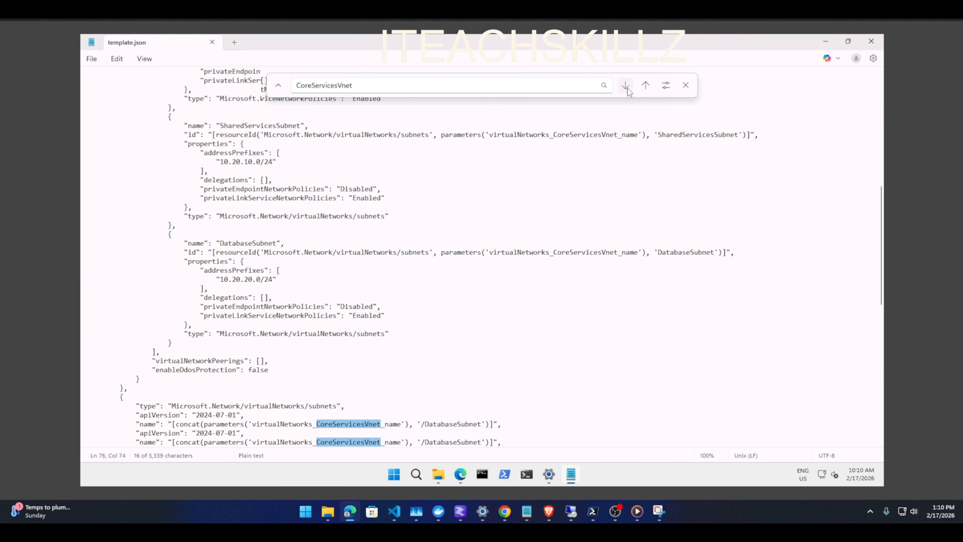
pyautogui.click(626, 88)
pyautogui.click(625, 87)
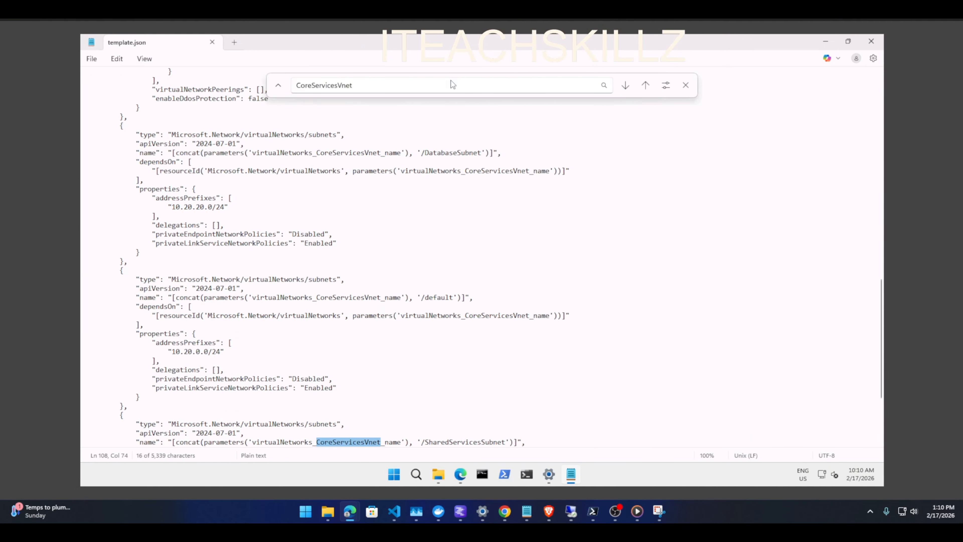
# Replace every occurrence of CoreServicesVnet in template.json with ManufacturingVnet.
pyautogui.click(279, 86)
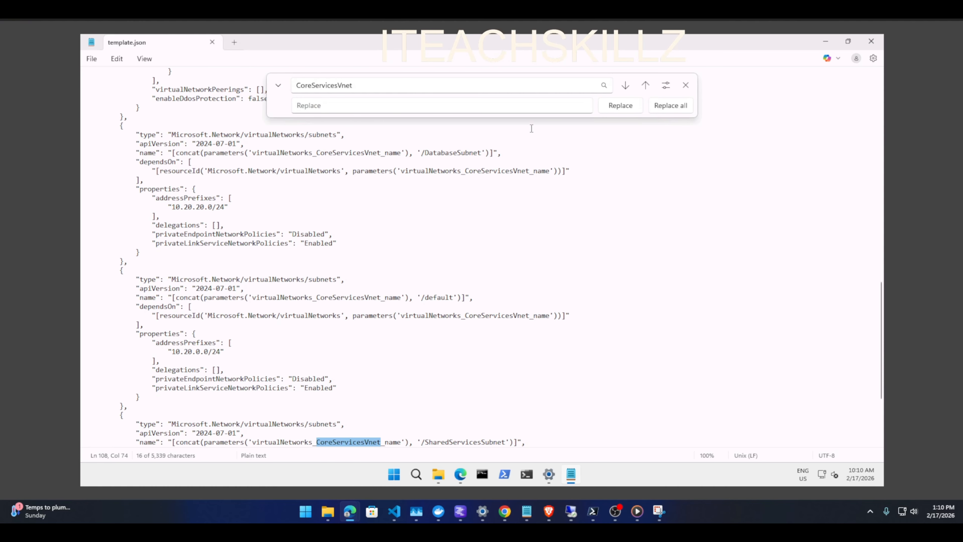
pyautogui.click(585, 109)
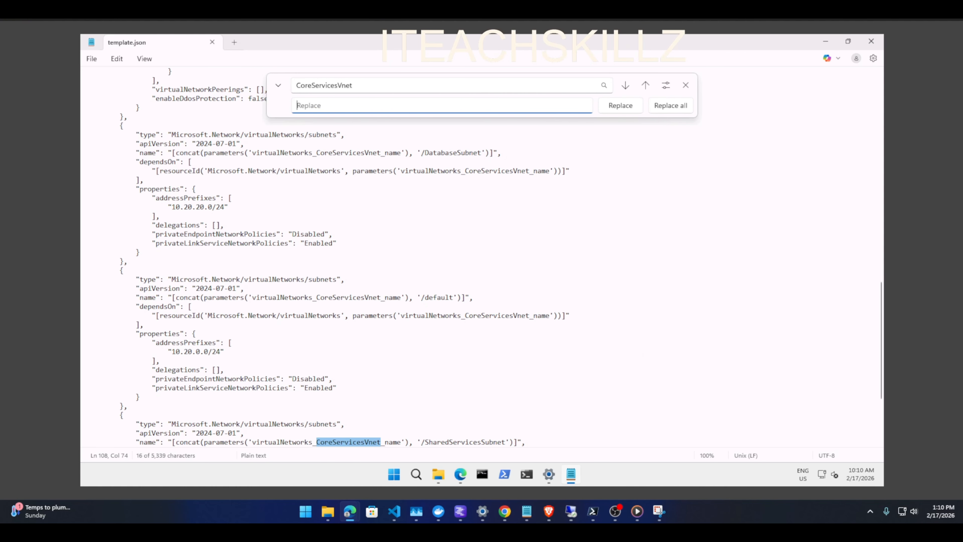
pyautogui.write('ManufacturingVnet')
pyautogui.click(661, 105)
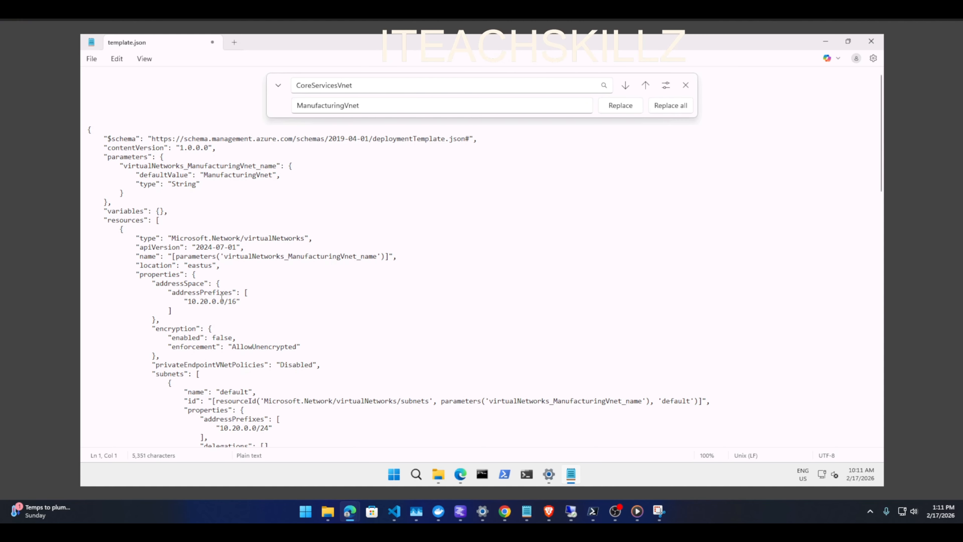
# Copy 10.20.0.0 from the virtual network's address space as the search term and set its replacement text to 10.30.0.0.
pyautogui.moveTo(224, 302)
pyautogui.mouseDown()
pyautogui.moveTo(189, 301)
pyautogui.moveTo(227, 303)
pyautogui.mouseUp()
pyautogui.hotkey('ctrl', 'c')
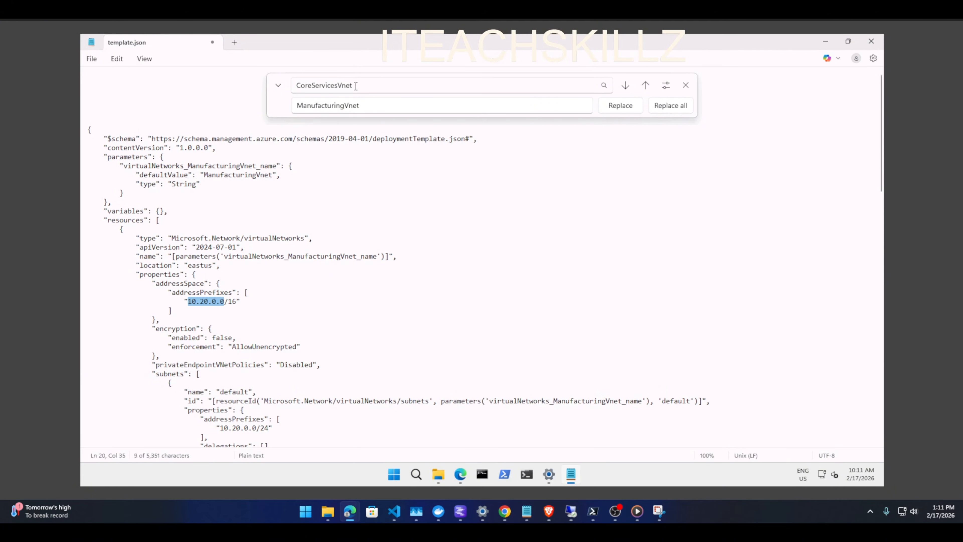
pyautogui.moveTo(353, 84); pyautogui.dragTo(285, 78)
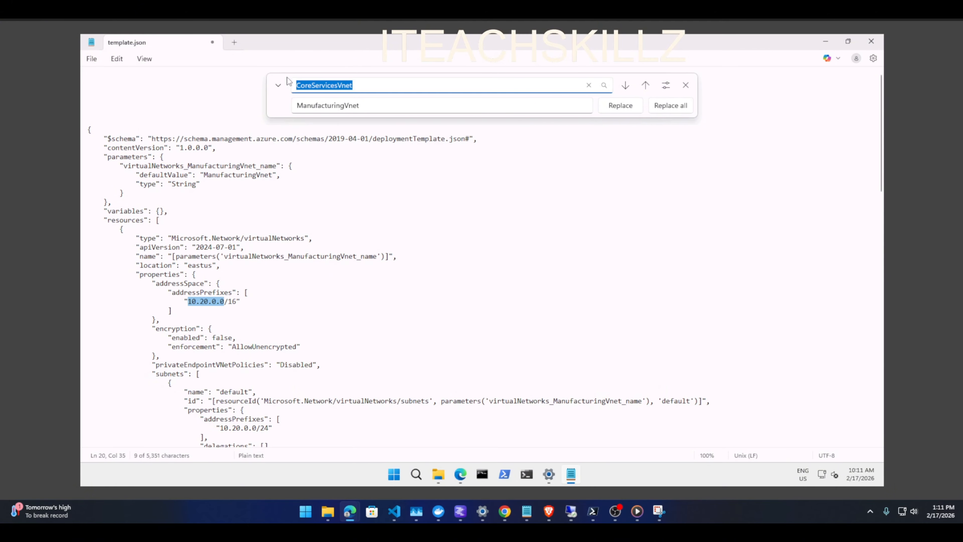
pyautogui.hotkey('ctrl', 'v')
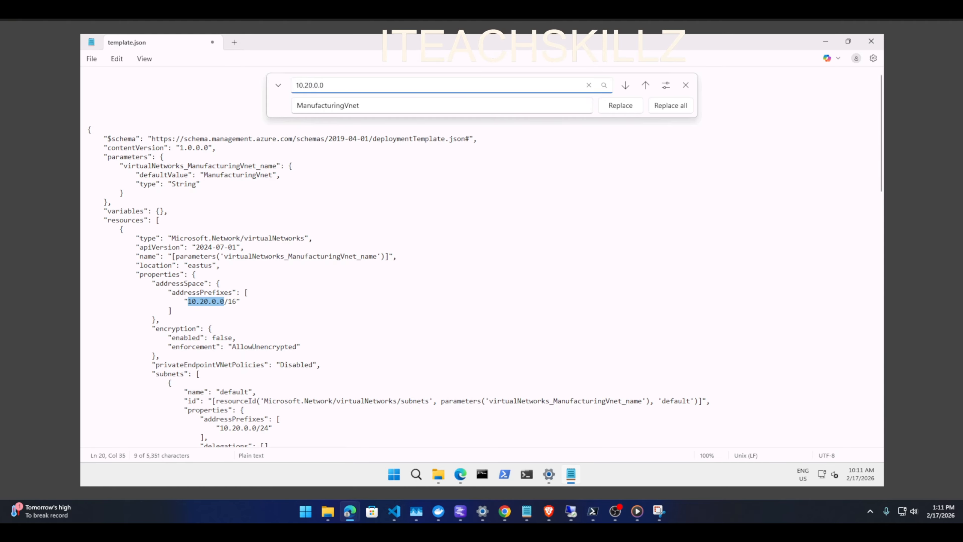
pyautogui.moveTo(373, 103); pyautogui.dragTo(264, 99)
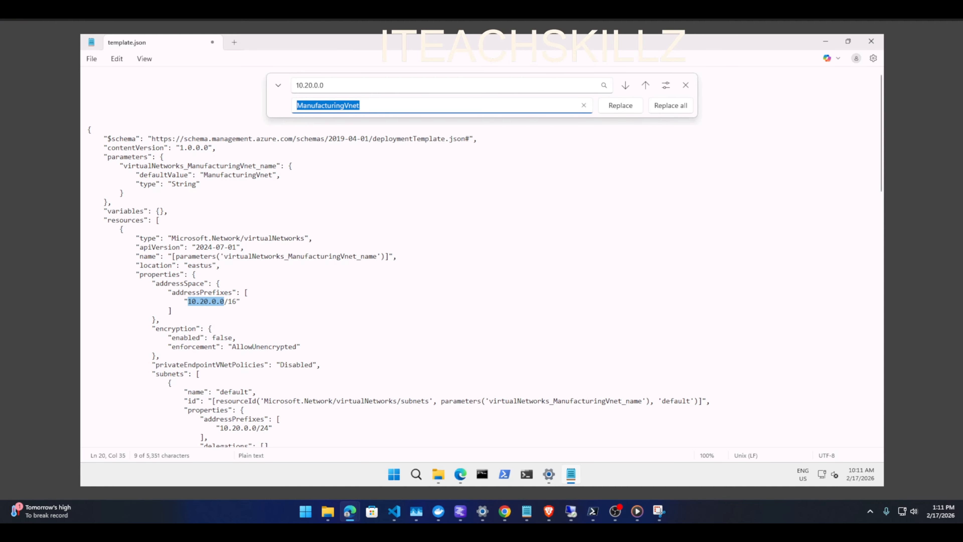
pyautogui.write('10.30.0.0')
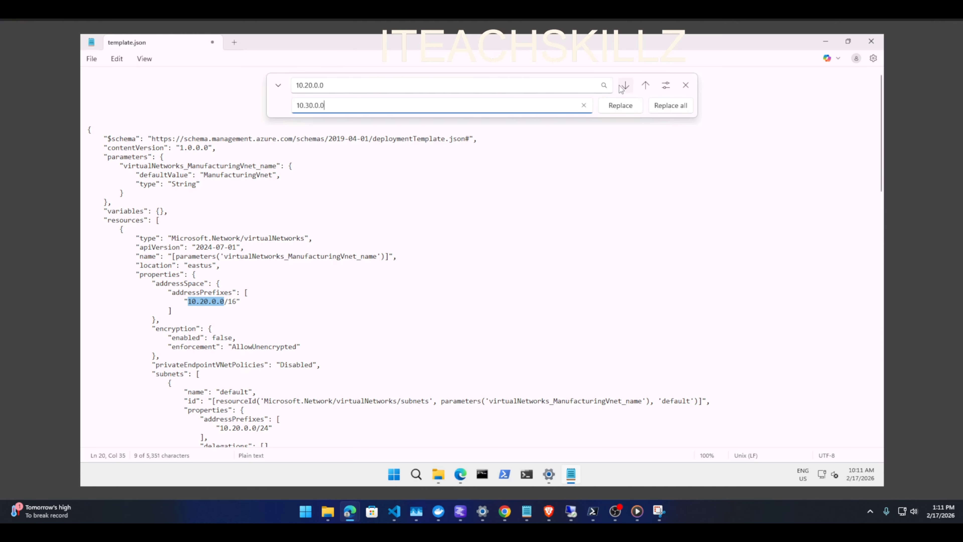
# Step through the matches of 10.20.0.0 in the file and replace them all with 10.30.0.0.
pyautogui.click(279, 86)
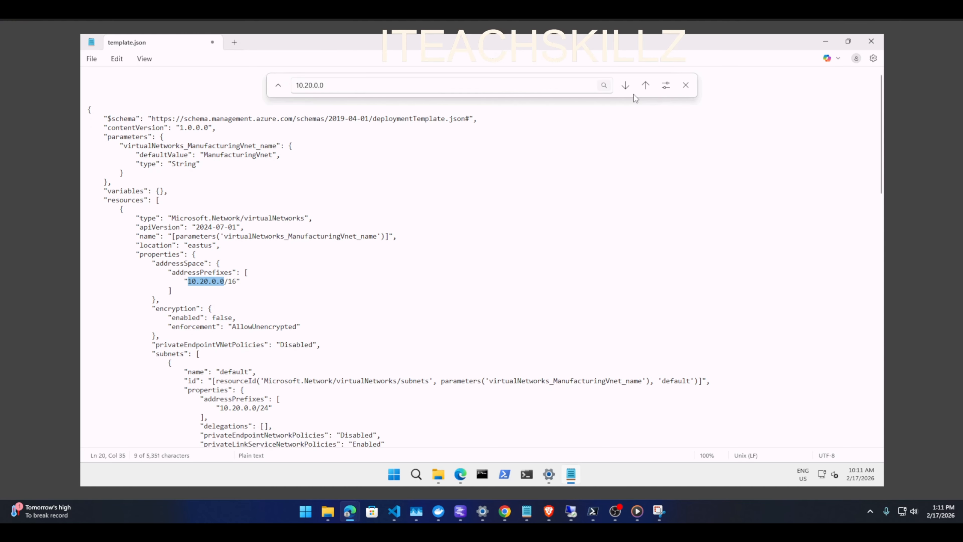
pyautogui.click(625, 86)
pyautogui.click(625, 86)
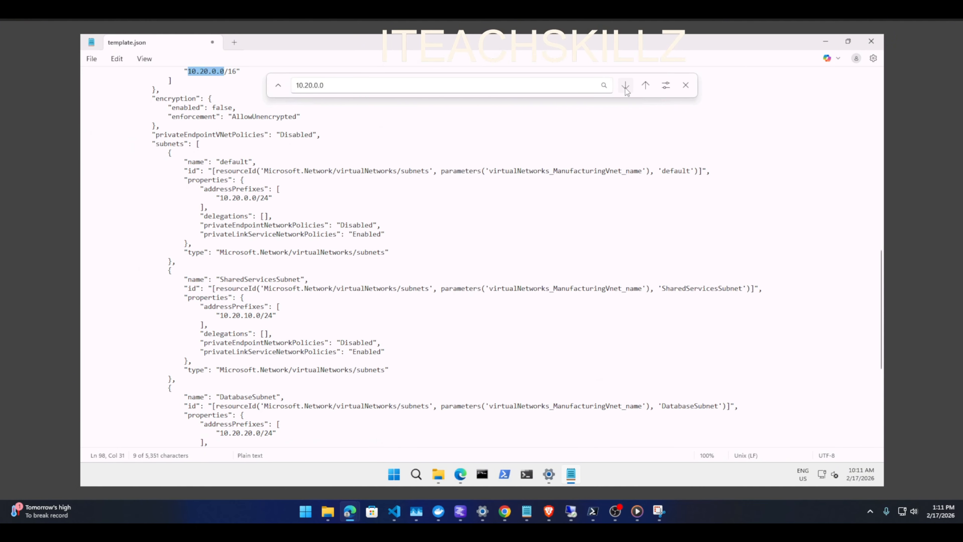
pyautogui.click(625, 87)
pyautogui.click(626, 86)
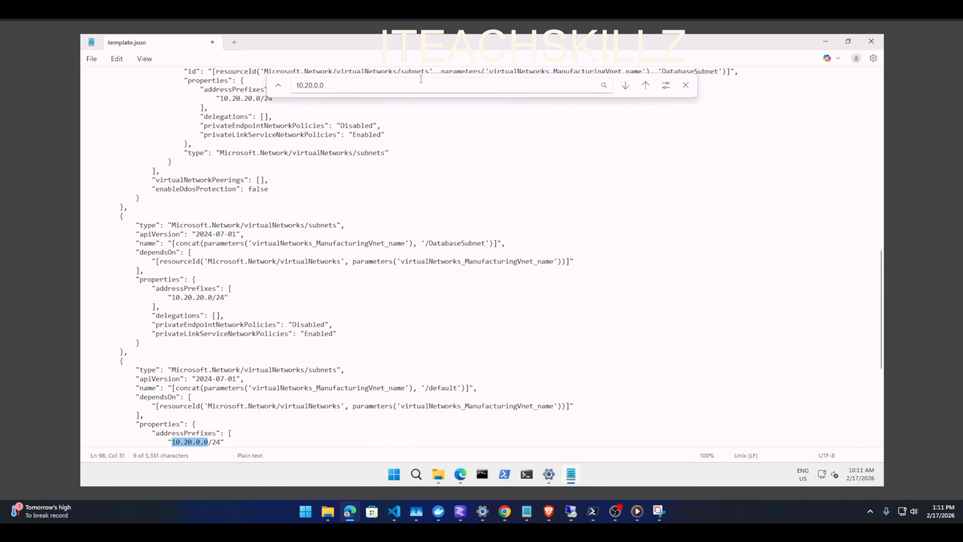
pyautogui.click(279, 85)
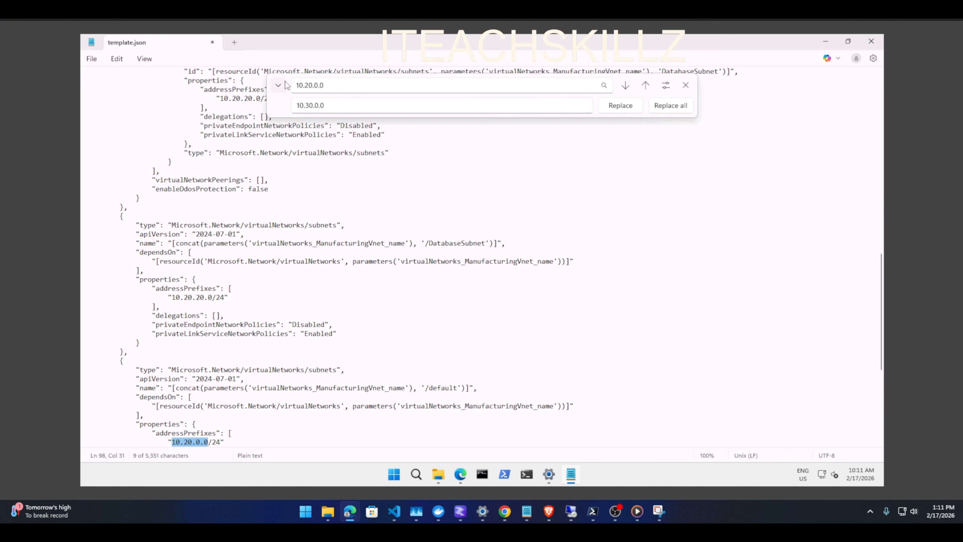
pyautogui.click(673, 108)
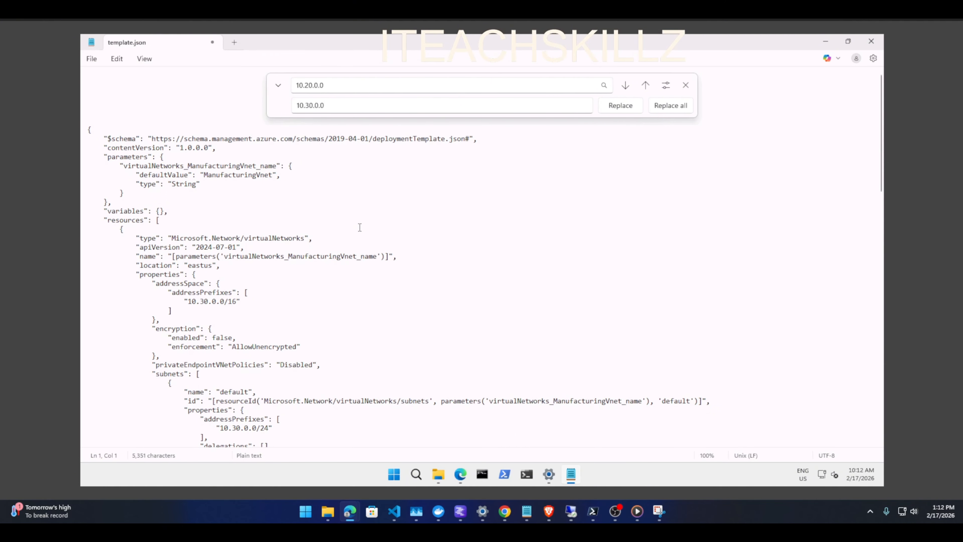
# Copy SharedServicesSubnet from the second subnet's name as the search term and set its replacement text to SensorSubnet1.
pyautogui.scroll(-9, 349, 266)
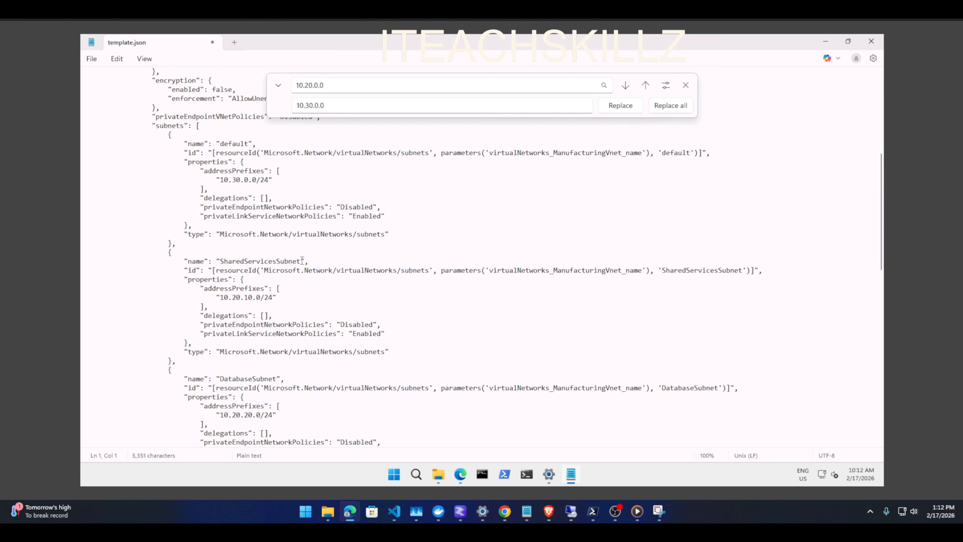
pyautogui.moveTo(302, 261)
pyautogui.mouseDown()
pyautogui.moveTo(264, 260)
pyautogui.moveTo(302, 258)
pyautogui.mouseUp()
pyautogui.hotkey('ctrl', 'c')
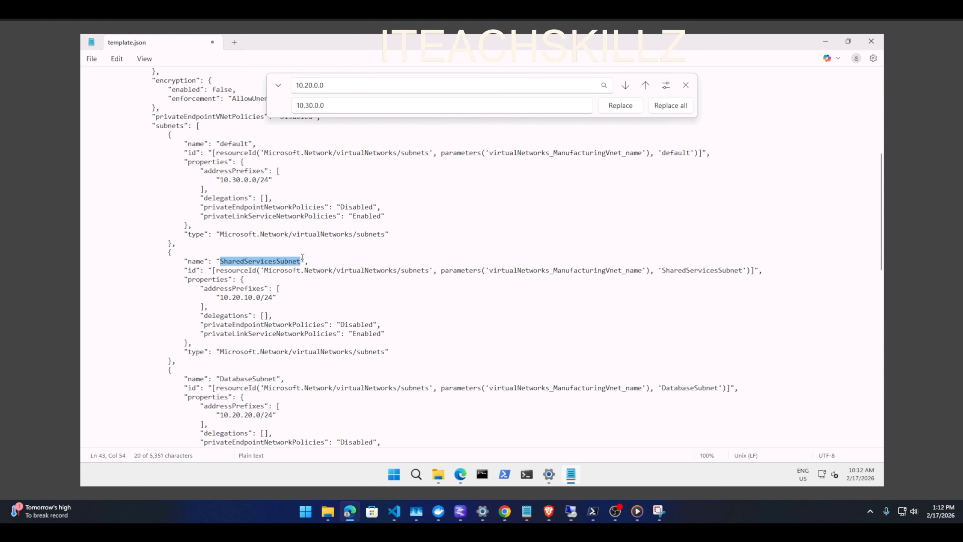
pyautogui.click(291, 84)
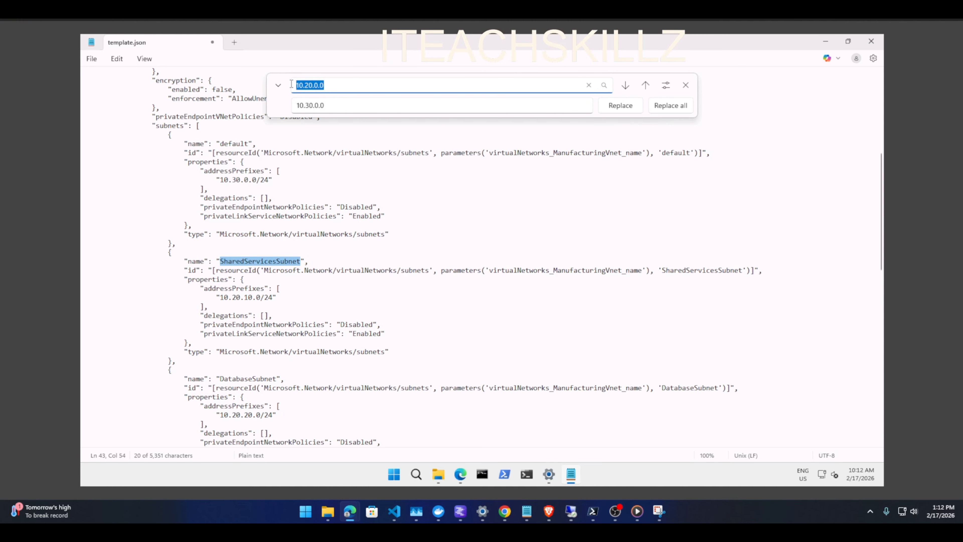
pyautogui.hotkey('ctrl', 'v')
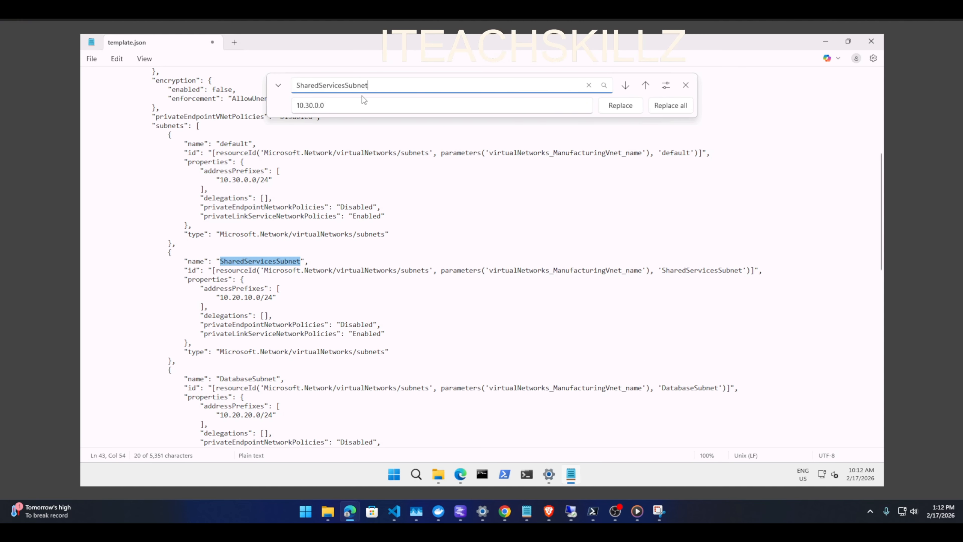
pyautogui.click(306, 104)
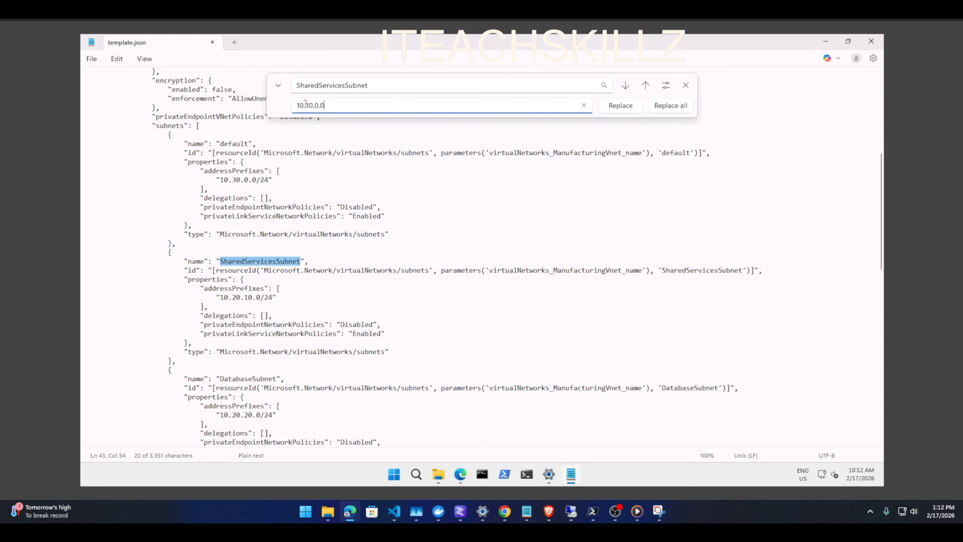
pyautogui.hotkey('ctrl', 'a')
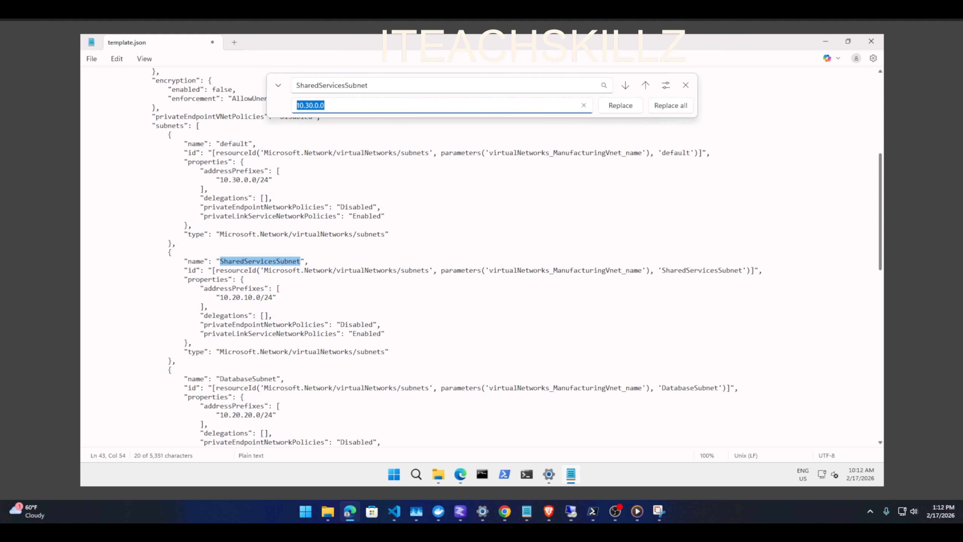
pyautogui.write('SensorSubnet1')
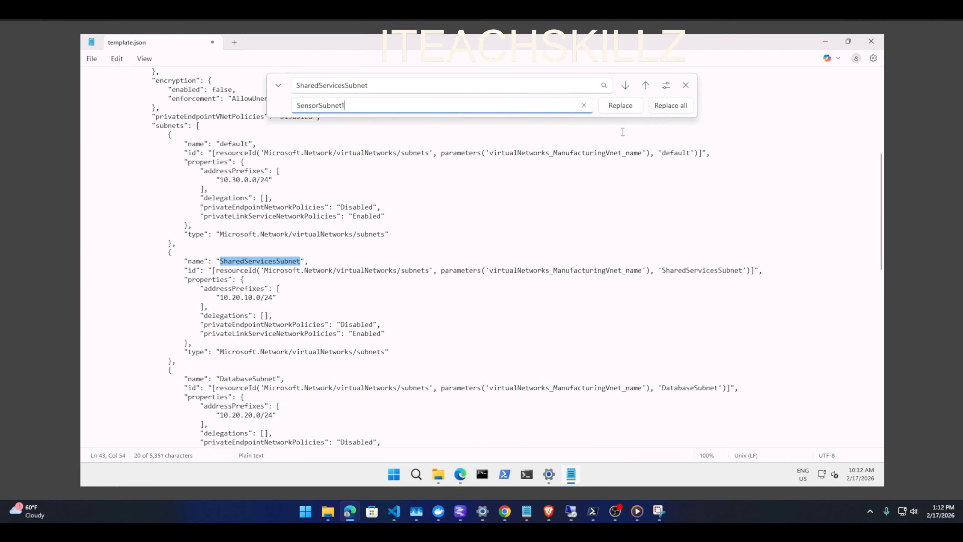
# Step through the matches of SharedServicesSubnet in the file and replace them all with SensorSubnet1.
pyautogui.click(280, 86)
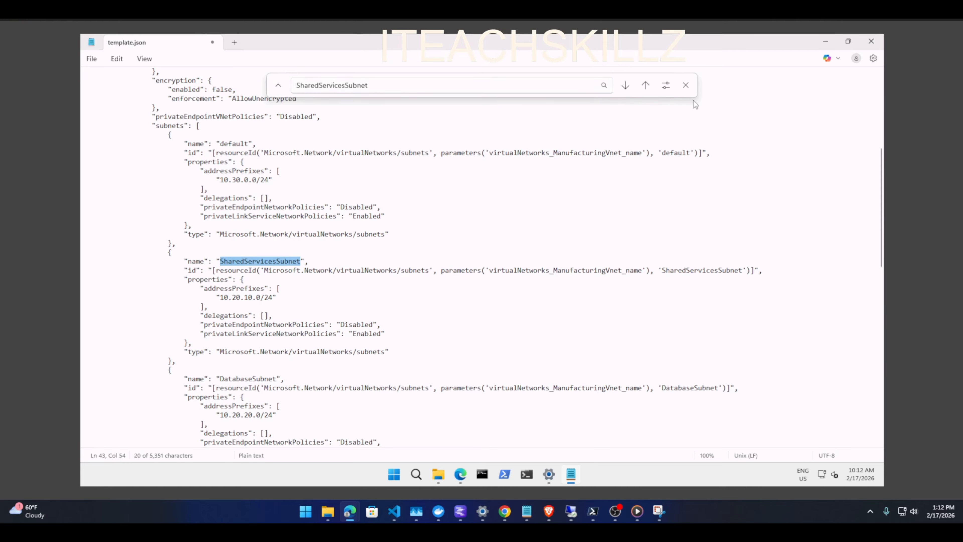
pyautogui.click(625, 85)
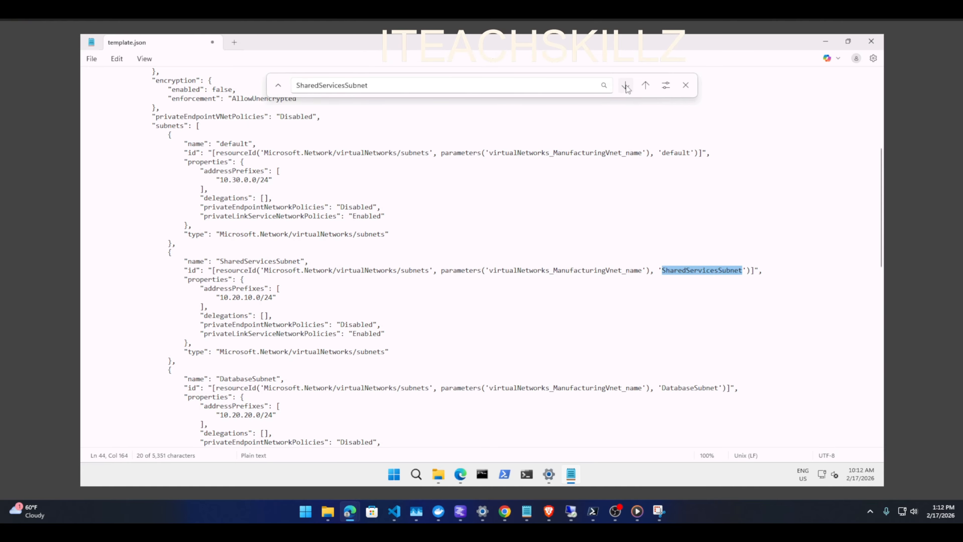
pyautogui.click(625, 86)
pyautogui.click(625, 85)
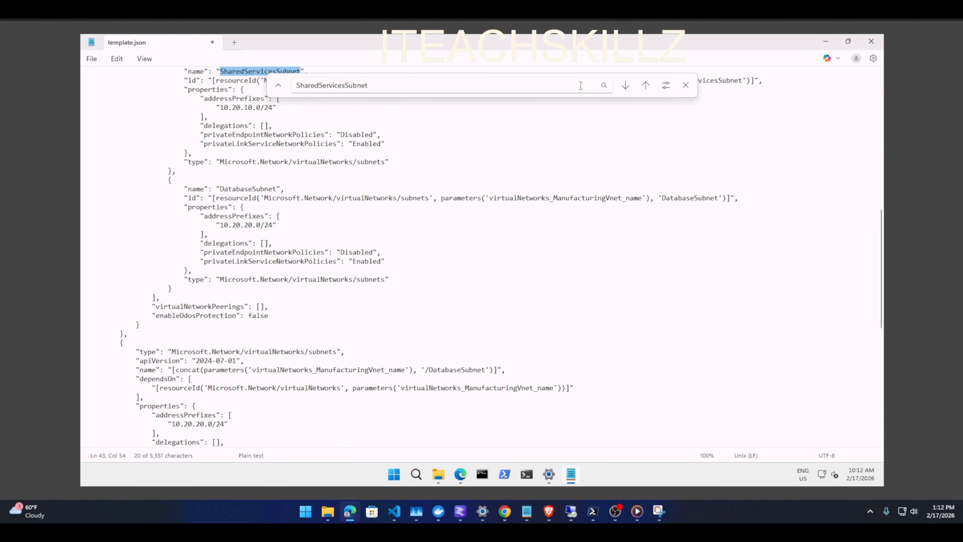
pyautogui.click(625, 86)
pyautogui.click(625, 87)
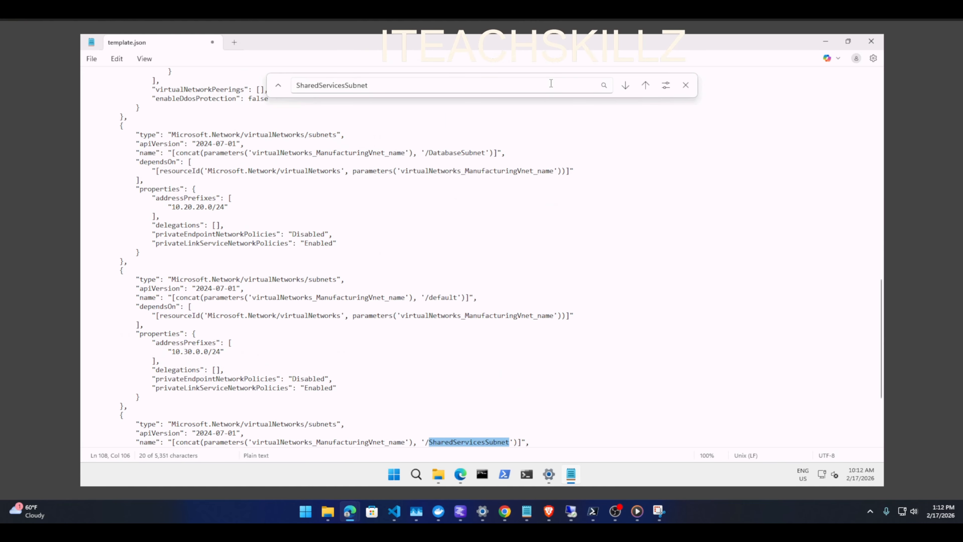
pyautogui.click(280, 85)
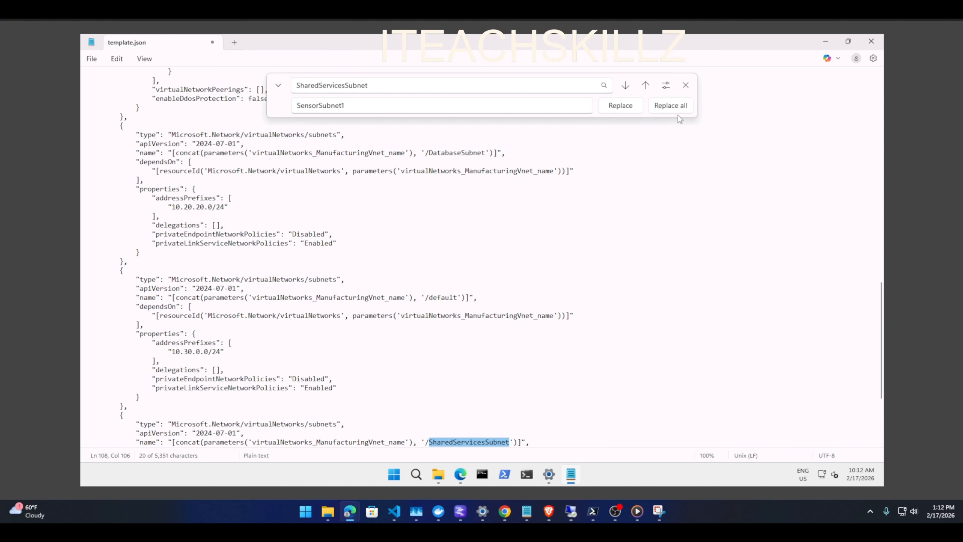
pyautogui.click(664, 106)
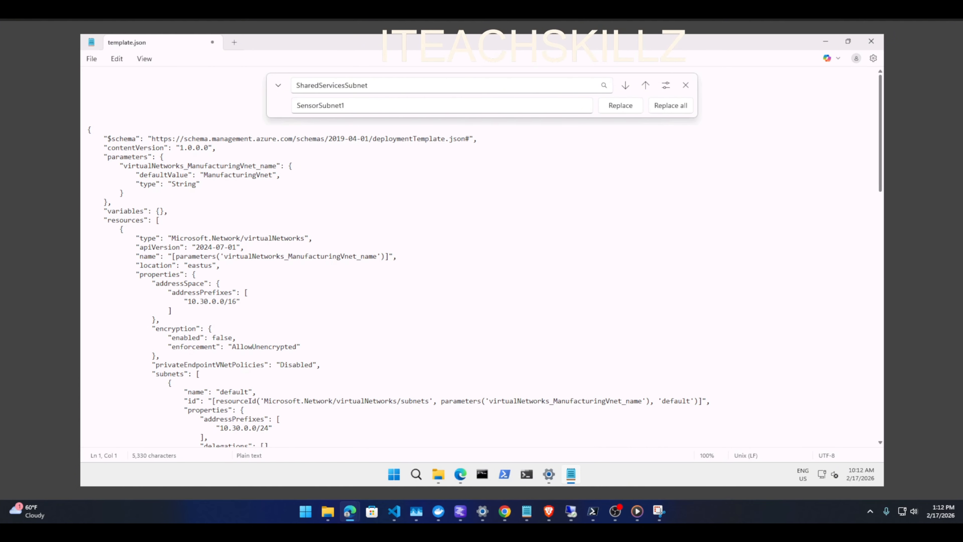
# Copy 10.20.10.0/24 from SensorSubnet1's address prefix as the search term and set its replacement text to 10.30.20.0/24.
pyautogui.doubleClick(381, 89)
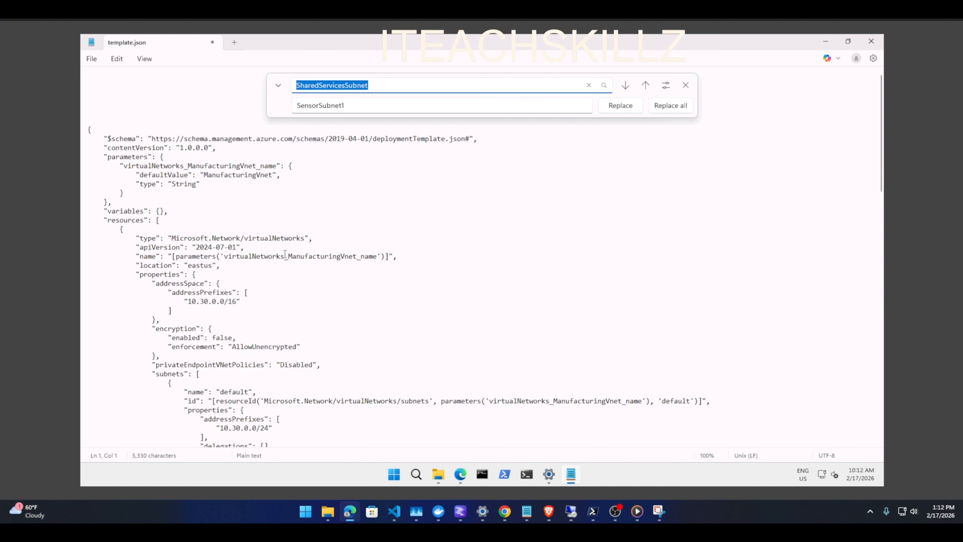
pyautogui.scroll(-9, 285, 253)
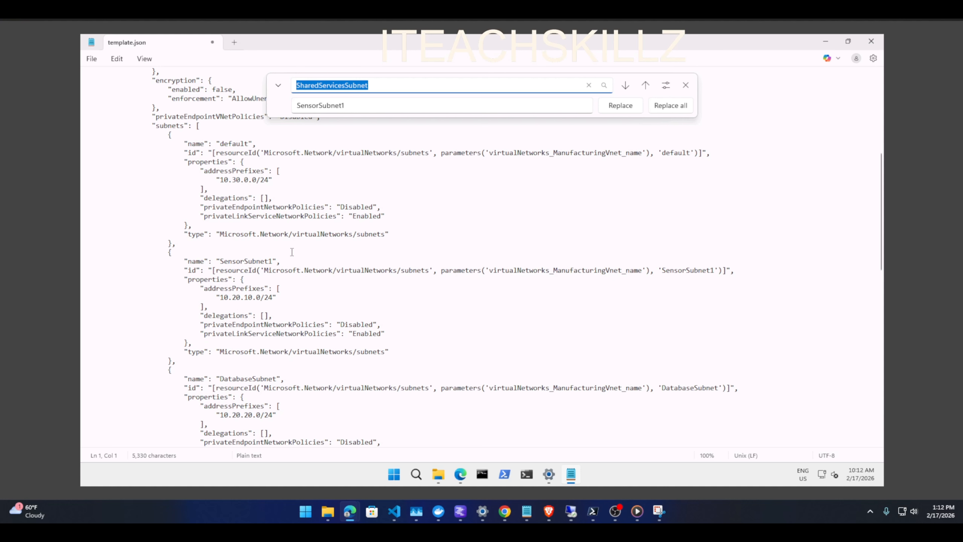
pyautogui.scroll(-2, 265, 266)
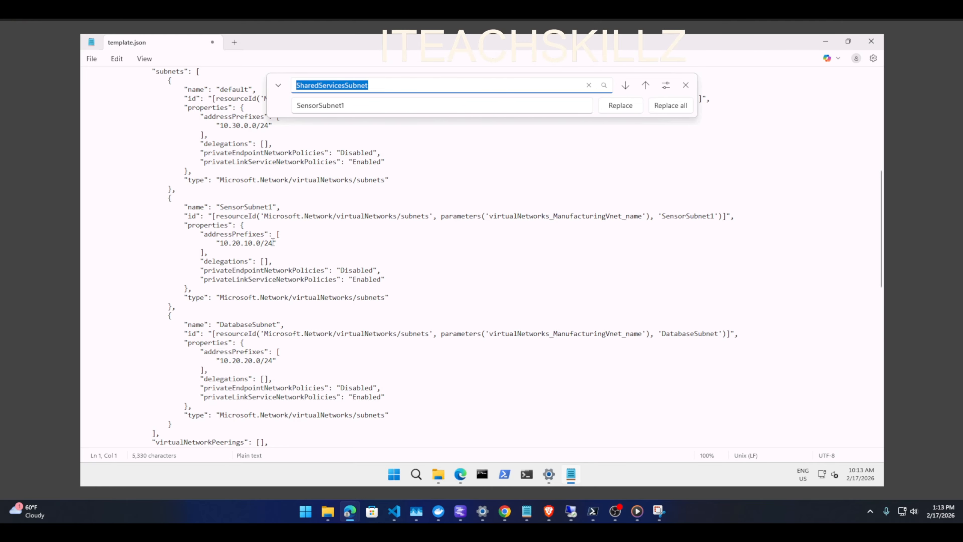
pyautogui.moveTo(273, 243); pyautogui.dragTo(220, 241)
pyautogui.hotkey('ctrl', 'c')
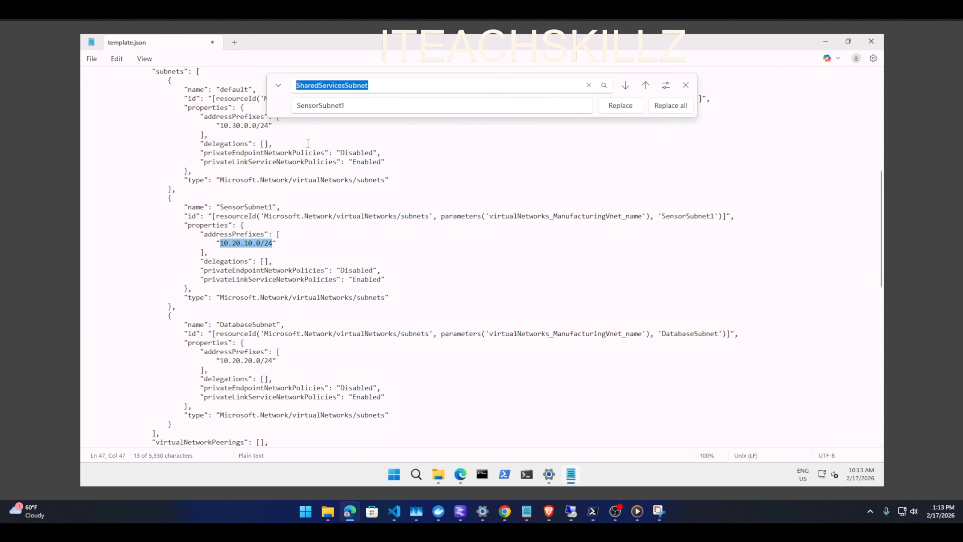
pyautogui.click(385, 82)
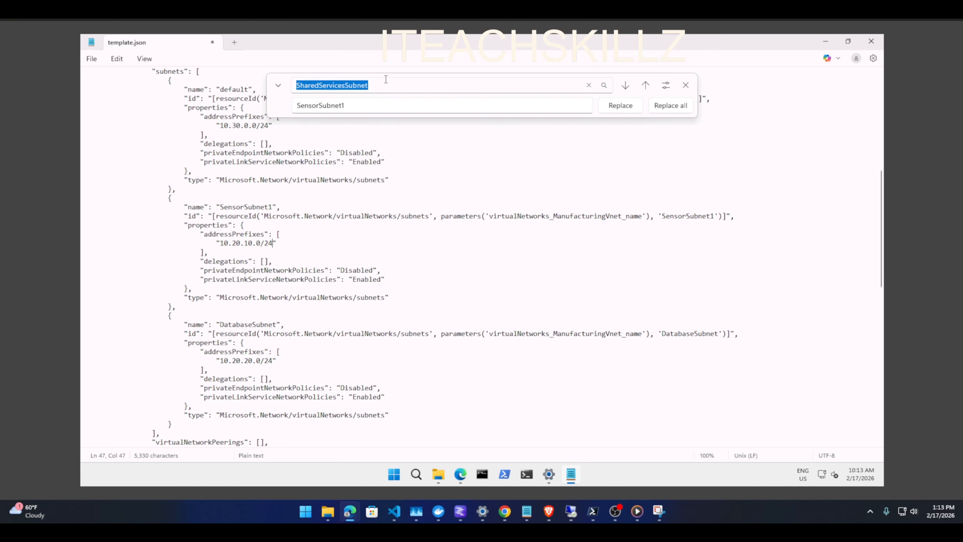
pyautogui.moveTo(385, 80); pyautogui.dragTo(294, 79)
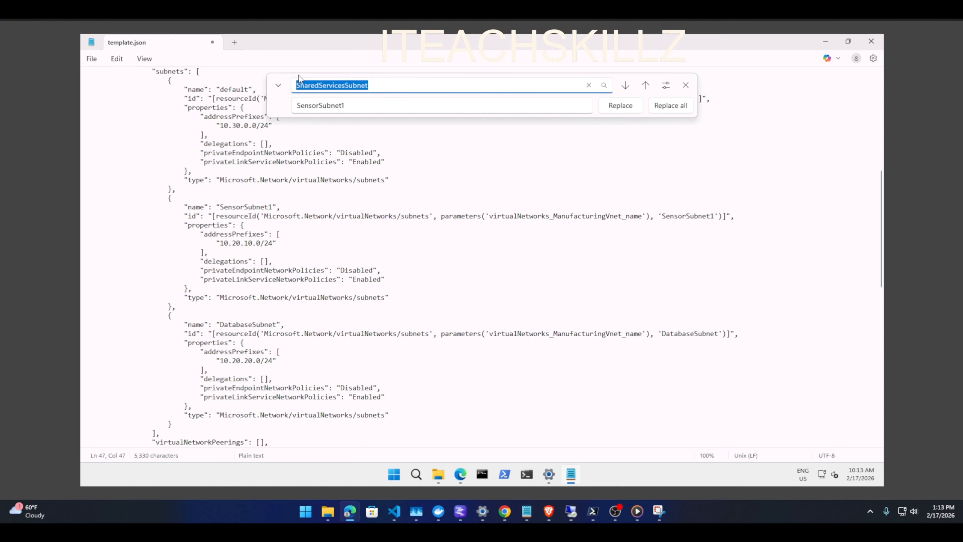
pyautogui.hotkey('ctrl', 'v')
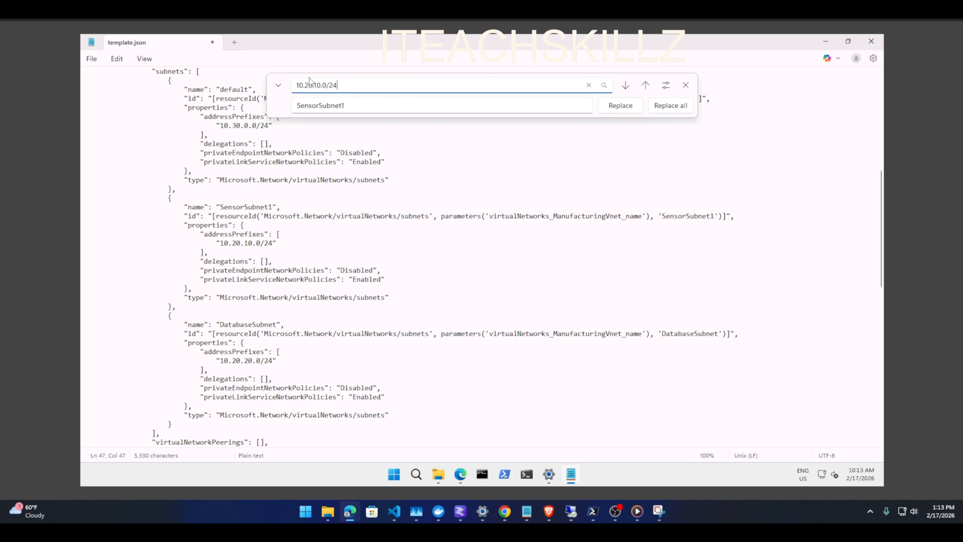
pyautogui.click(359, 103)
pyautogui.moveTo(359, 103); pyautogui.dragTo(291, 100)
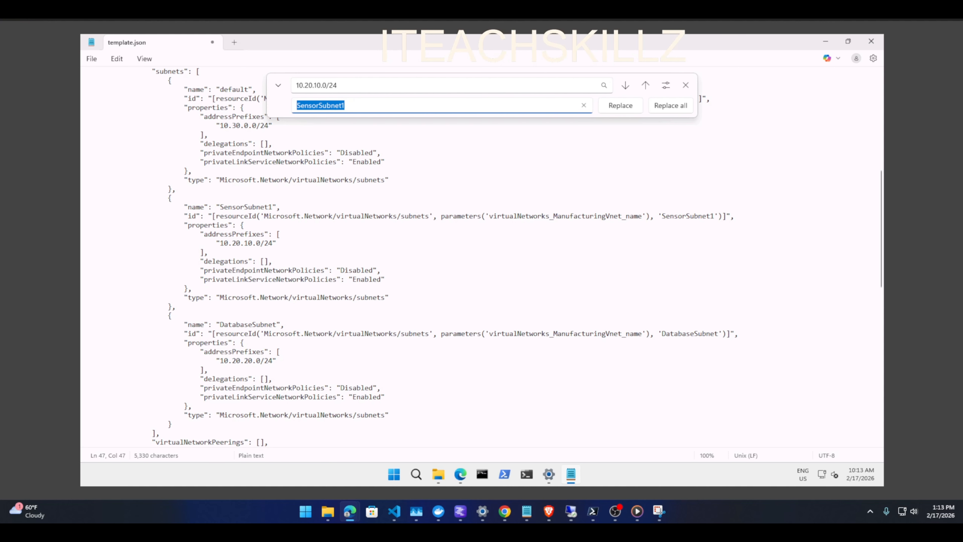
pyautogui.write('10.30.20.0/24')
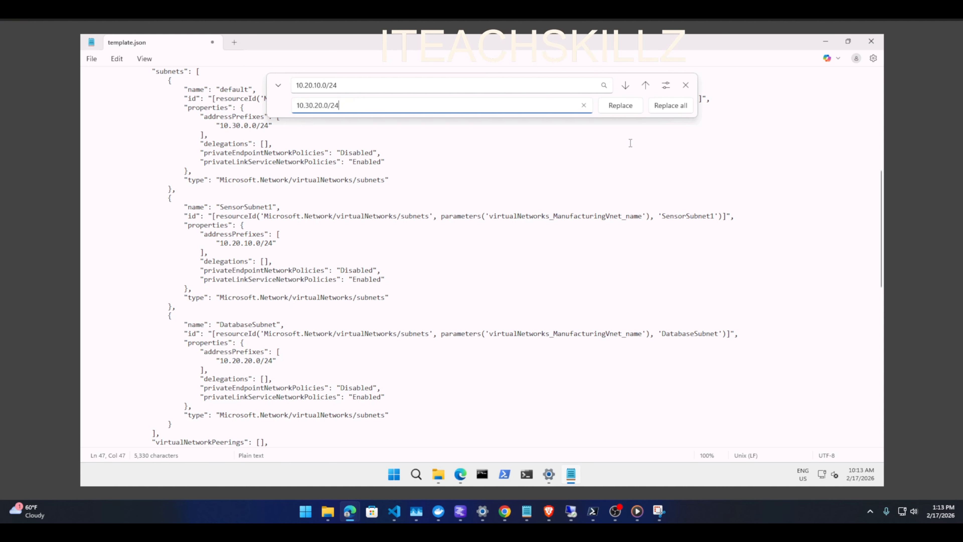
# Step through the matches of 10.20.10.0/24 in the file and replace them all with 10.30.20.0/24.
pyautogui.click(279, 85)
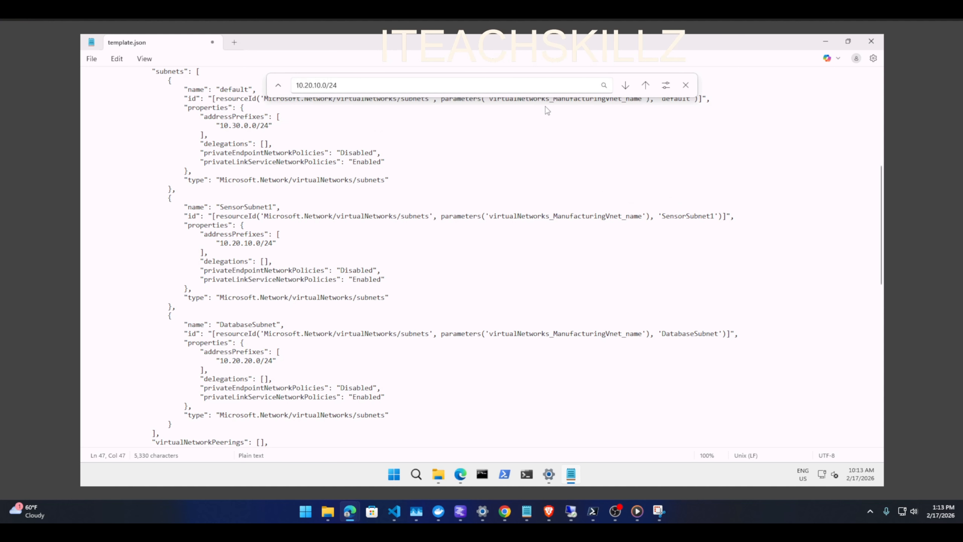
pyautogui.click(626, 87)
pyautogui.click(625, 87)
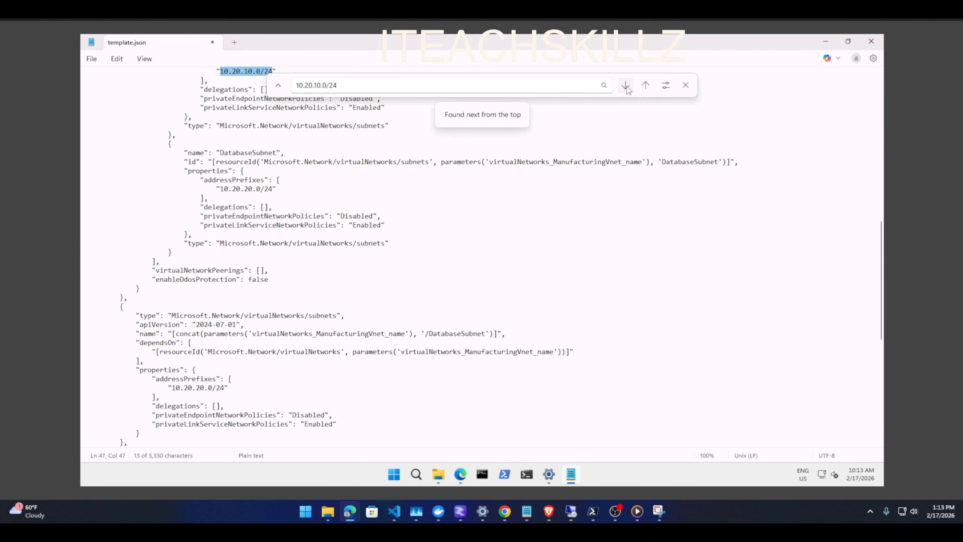
pyautogui.click(625, 87)
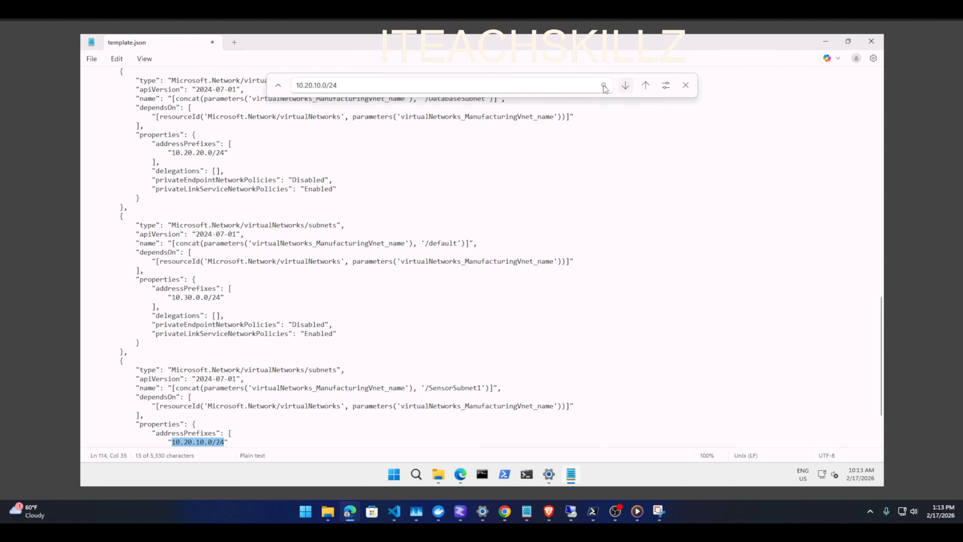
pyautogui.click(284, 89)
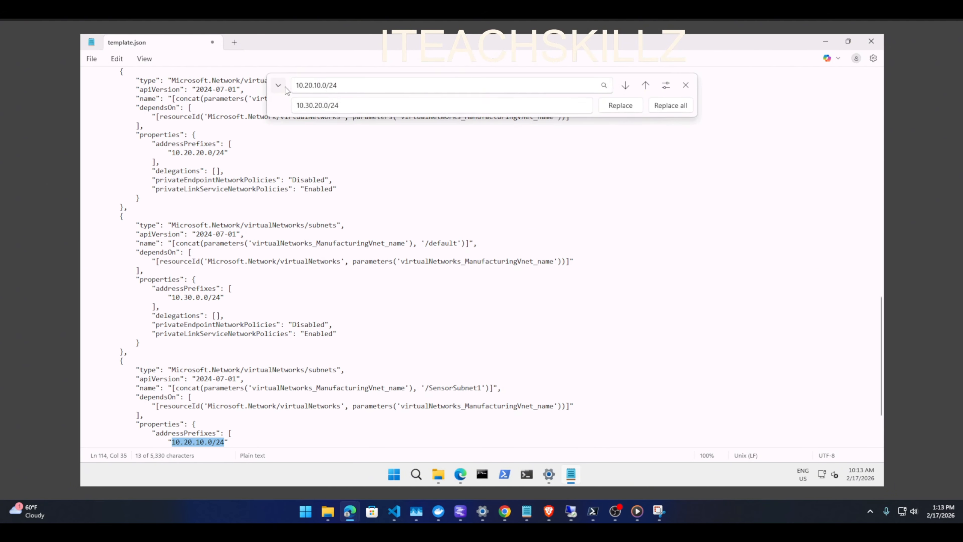
pyautogui.click(670, 106)
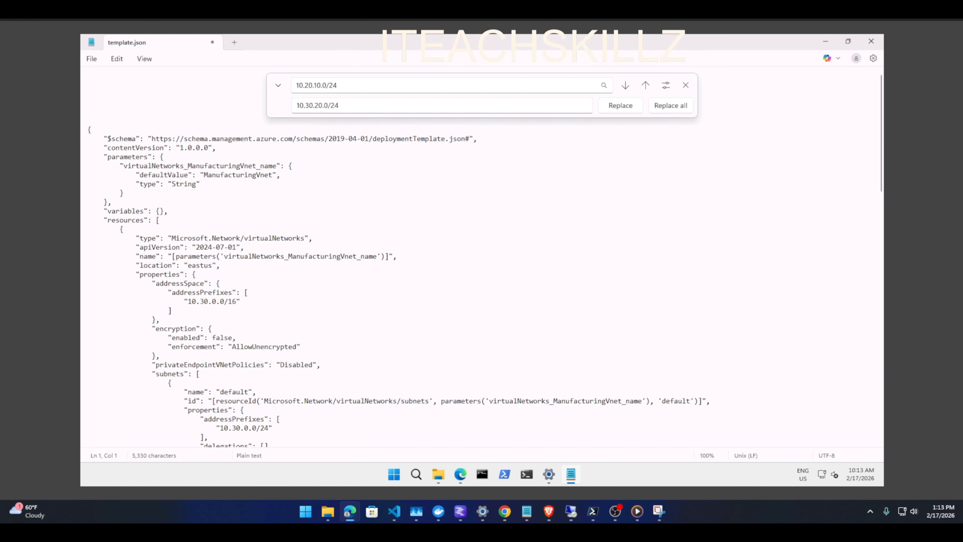
# Copy DatabaseSubnet from the subnet resource's name as the search term and set its replacement text to SensorSubnet2.
pyautogui.scroll(-15, 272, 272)
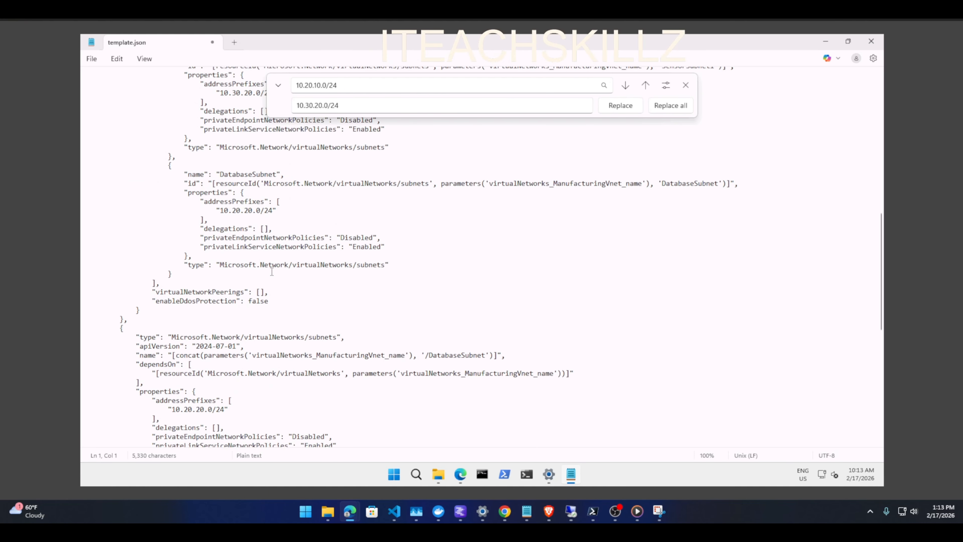
pyautogui.scroll(-10, 272, 271)
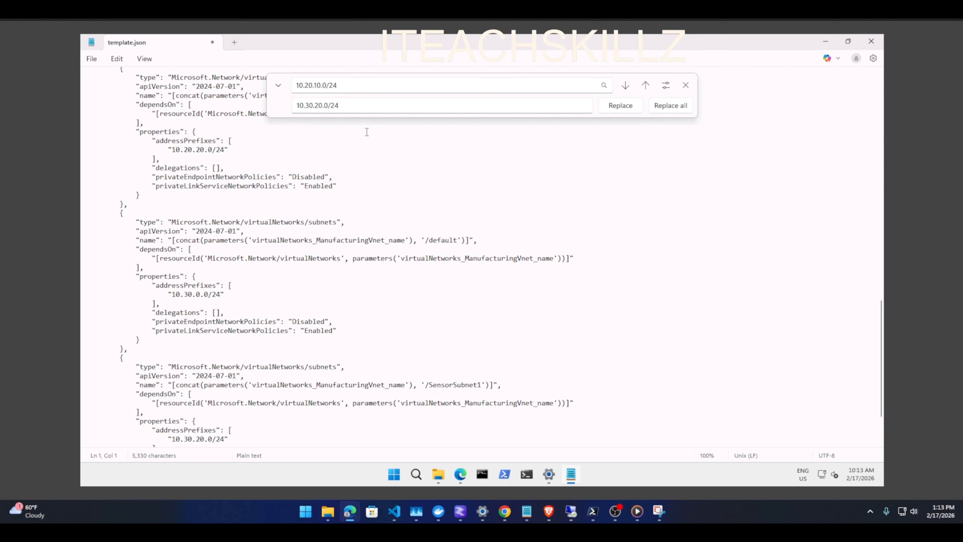
pyautogui.scroll(-3, 258, 190)
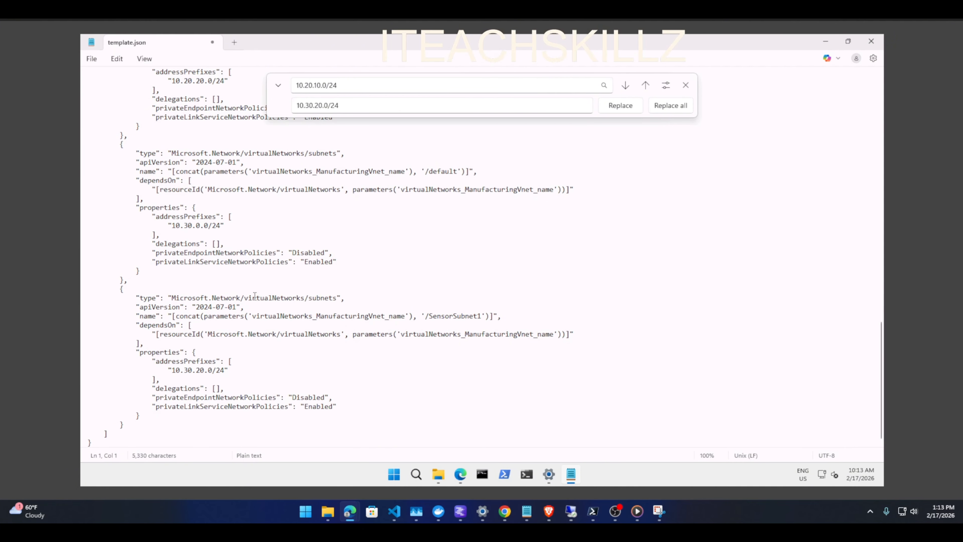
pyautogui.scroll(2, 254, 295)
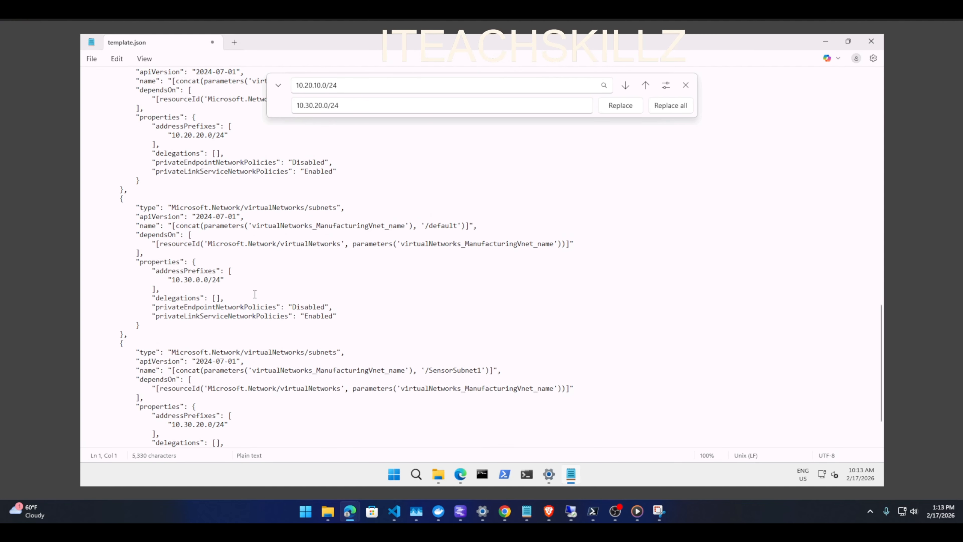
pyautogui.scroll(5, 254, 294)
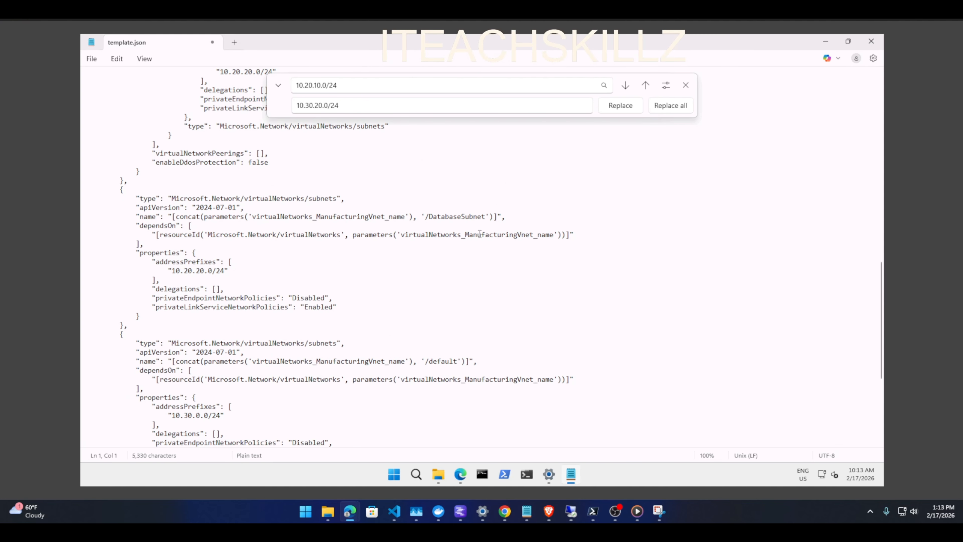
pyautogui.moveTo(485, 216)
pyautogui.mouseDown()
pyautogui.moveTo(431, 215)
pyautogui.moveTo(484, 215)
pyautogui.mouseUp()
pyautogui.hotkey('ctrl', 'c')
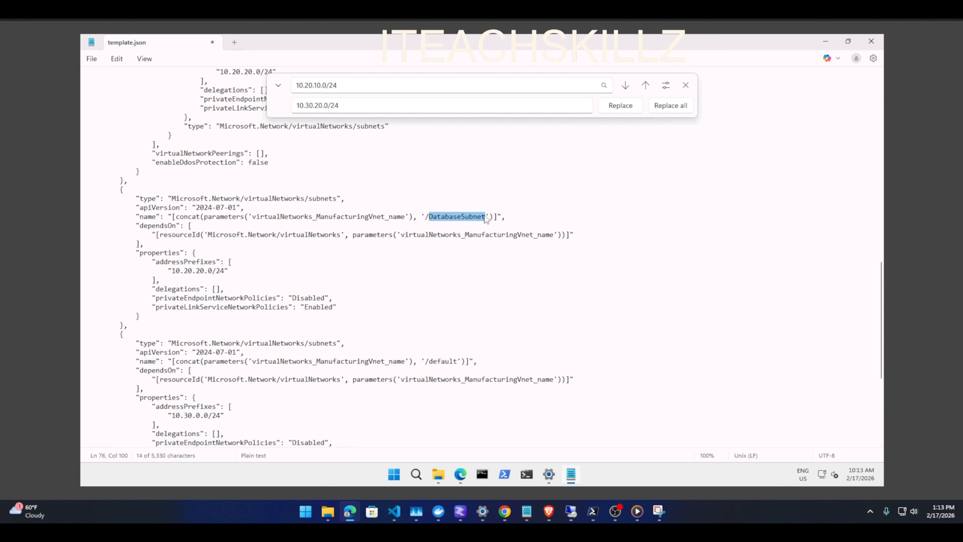
pyautogui.click(350, 86)
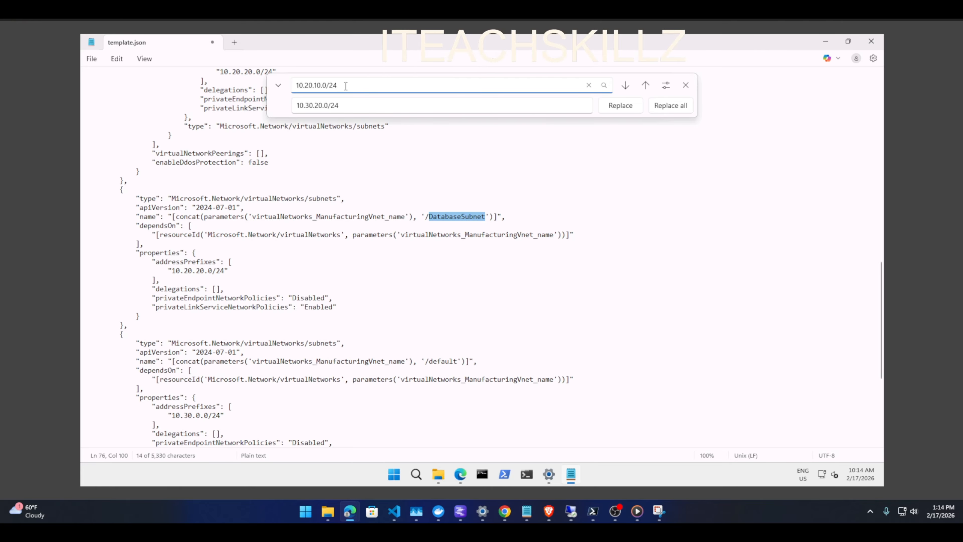
pyautogui.moveTo(345, 86); pyautogui.dragTo(286, 76)
pyautogui.hotkey('ctrl', 'v')
pyautogui.press('Tab')
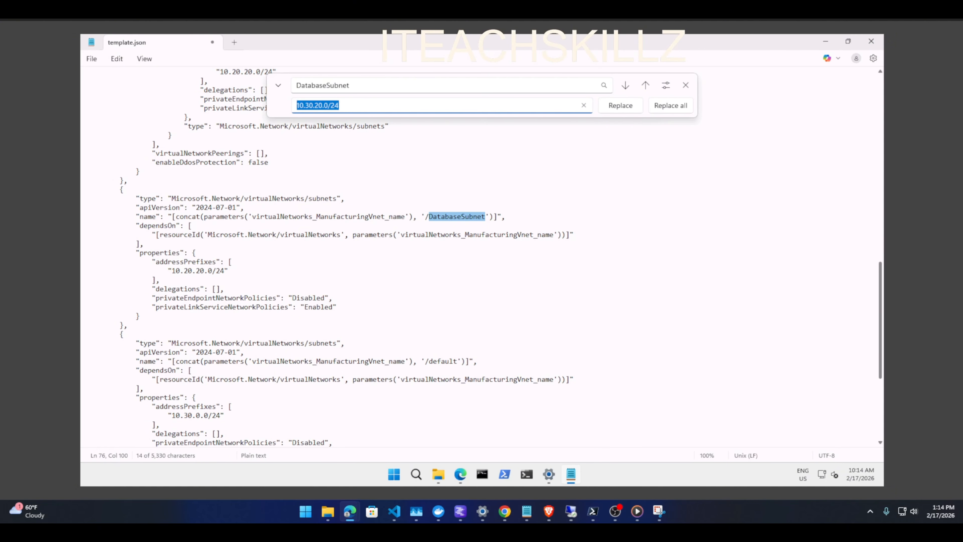
pyautogui.write('SensorSubnet2')
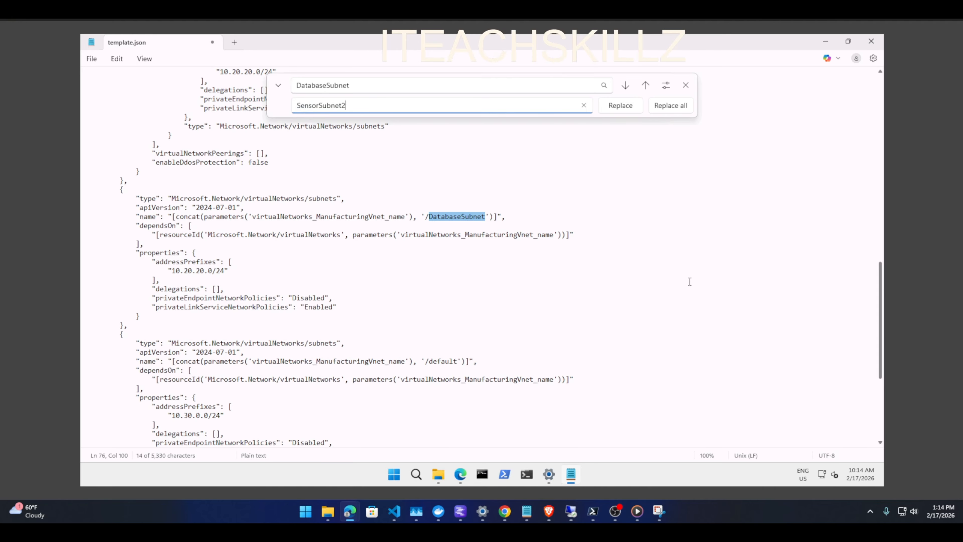
# Step through the matches of DatabaseSubnet in the file and replace them all with SensorSubnet2.
pyautogui.click(280, 86)
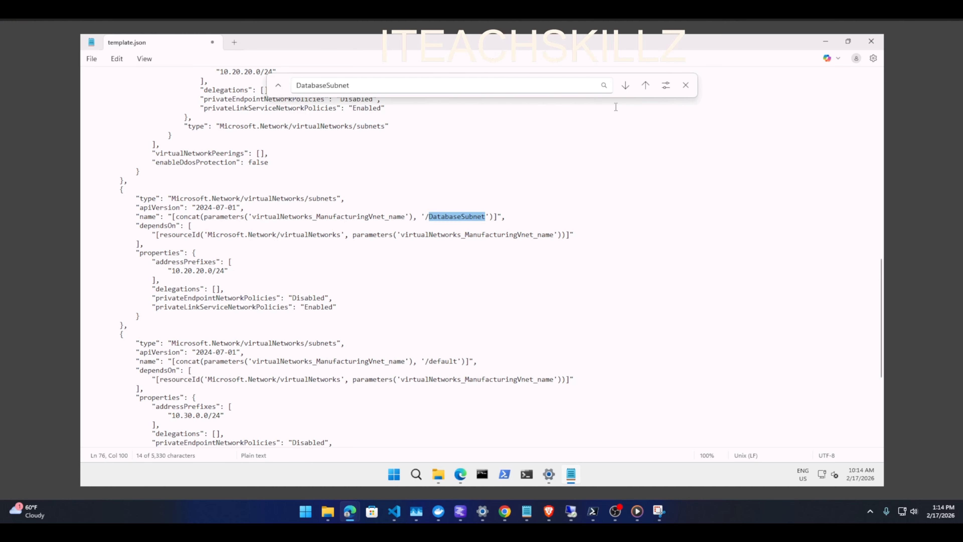
pyautogui.click(625, 85)
pyautogui.click(625, 86)
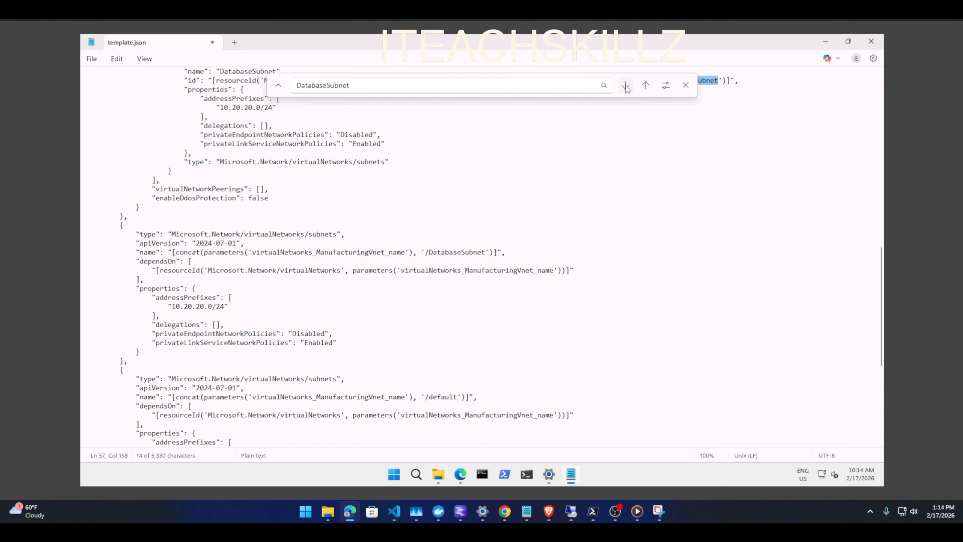
pyautogui.click(280, 87)
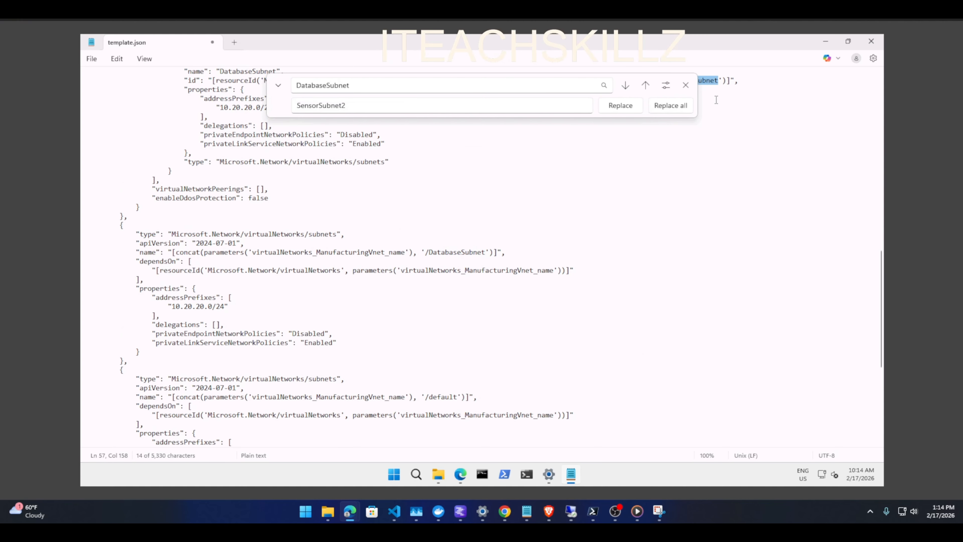
pyautogui.click(669, 106)
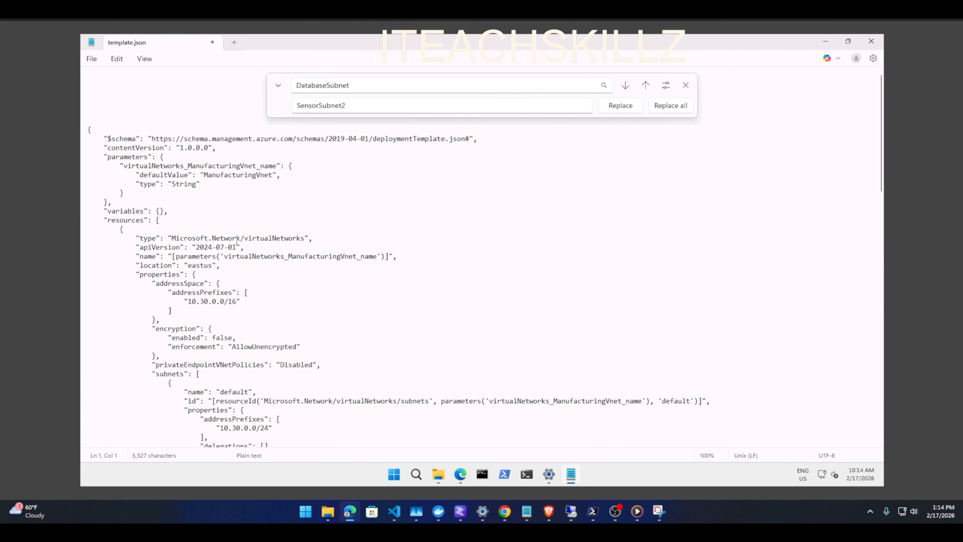
# Copy 10.20.20.0/24 from SensorSubnet2's address prefix as the search term and set its replacement text to 10.30.21.0/24.
pyautogui.scroll(-13, 238, 250)
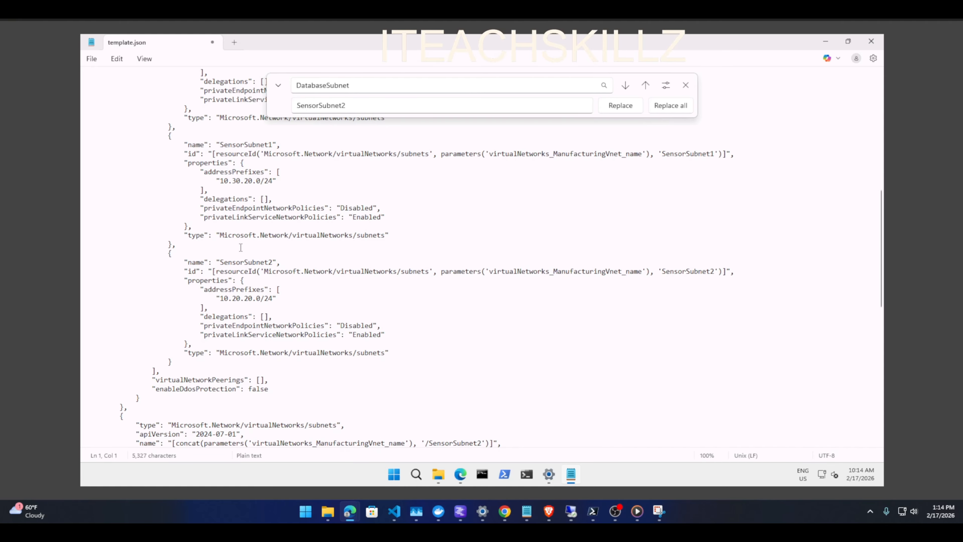
pyautogui.scroll(-5, 241, 247)
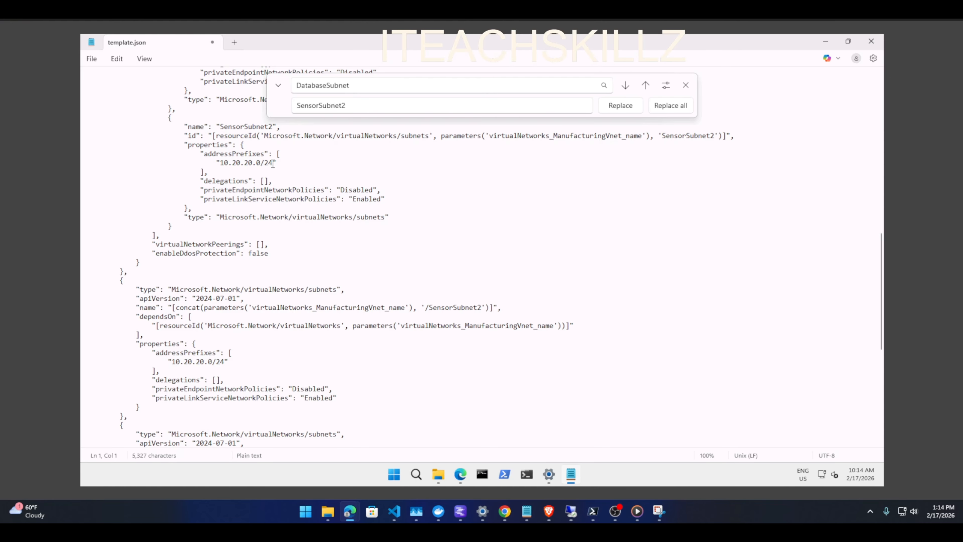
pyautogui.click(273, 163)
pyautogui.moveTo(274, 163); pyautogui.dragTo(220, 163)
pyautogui.hotkey('ctrl', 'c')
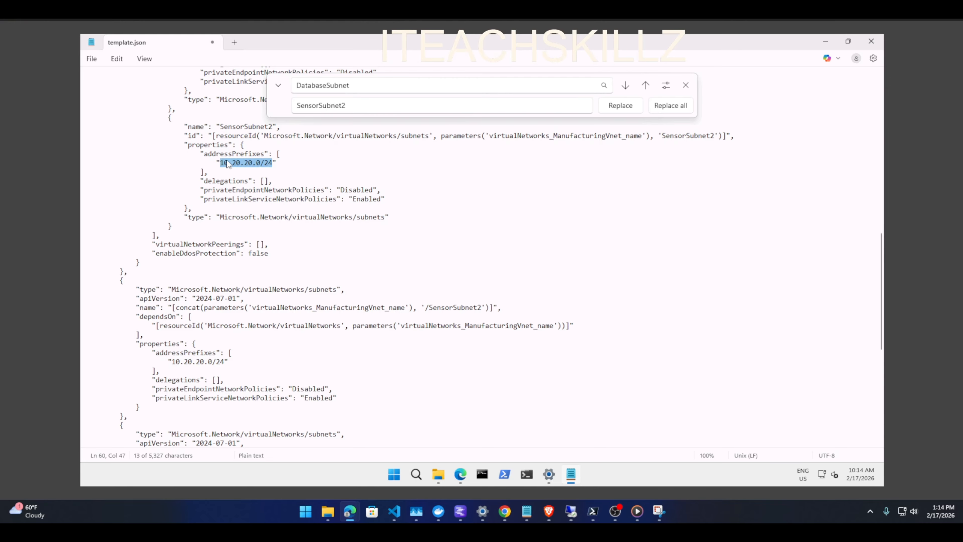
pyautogui.hotkey('ctrl', 'h')
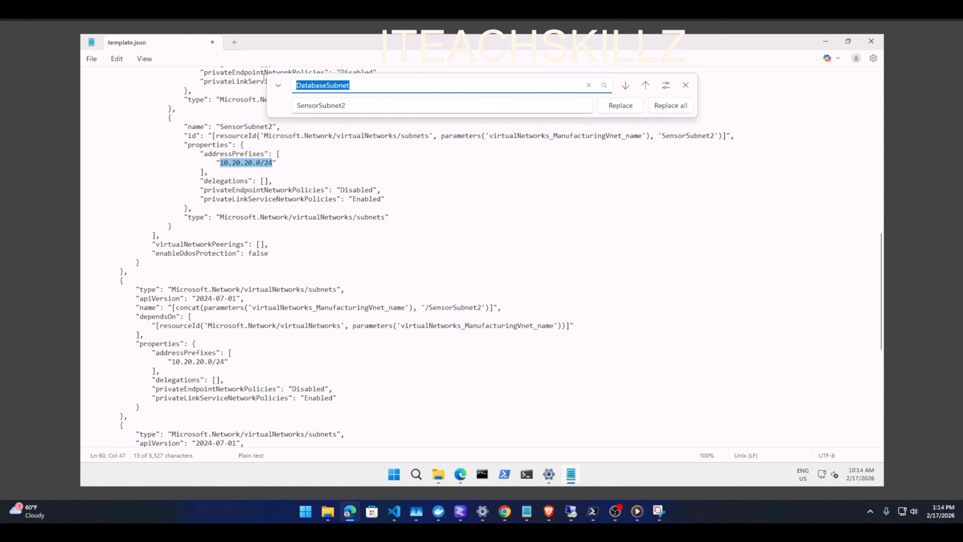
pyautogui.hotkey('ctrl', 'v')
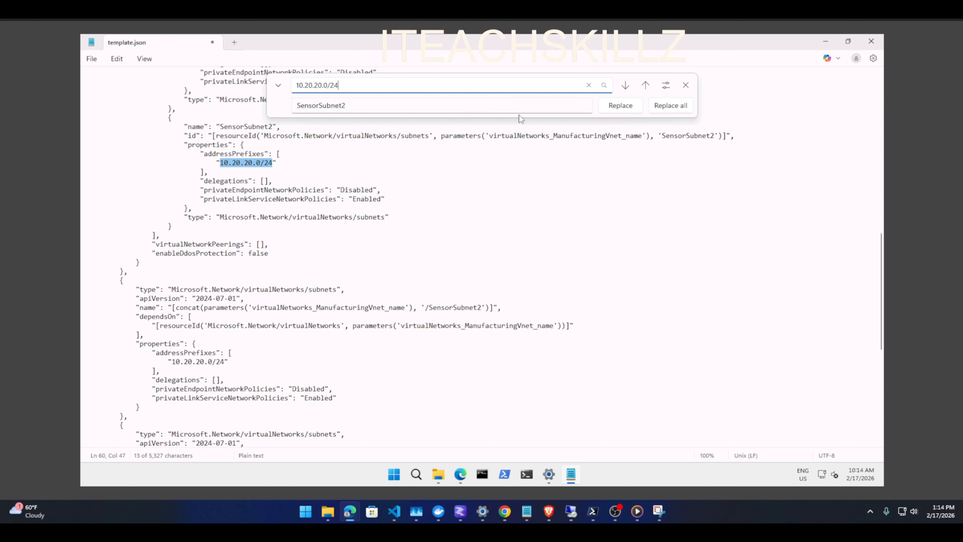
pyautogui.doubleClick(348, 104)
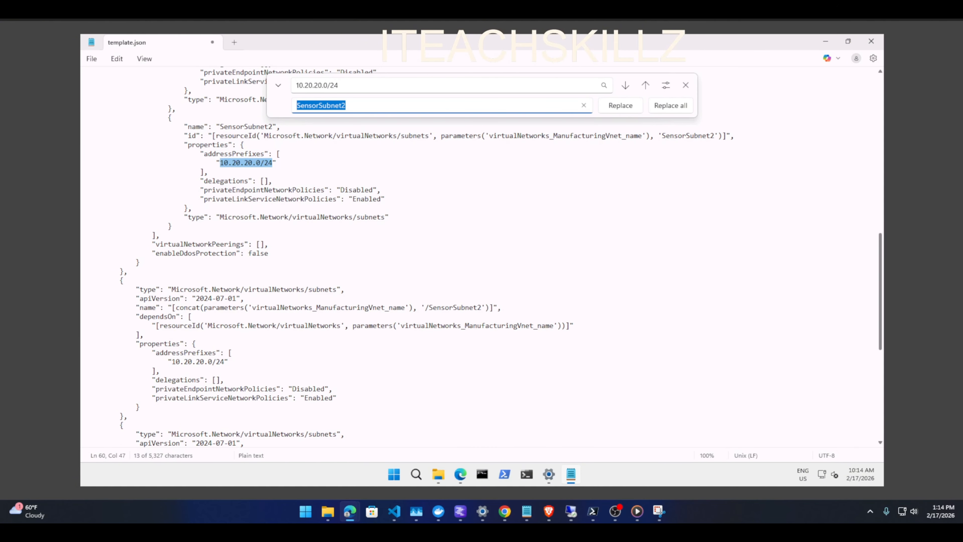
pyautogui.write('10.30.21.0/24')
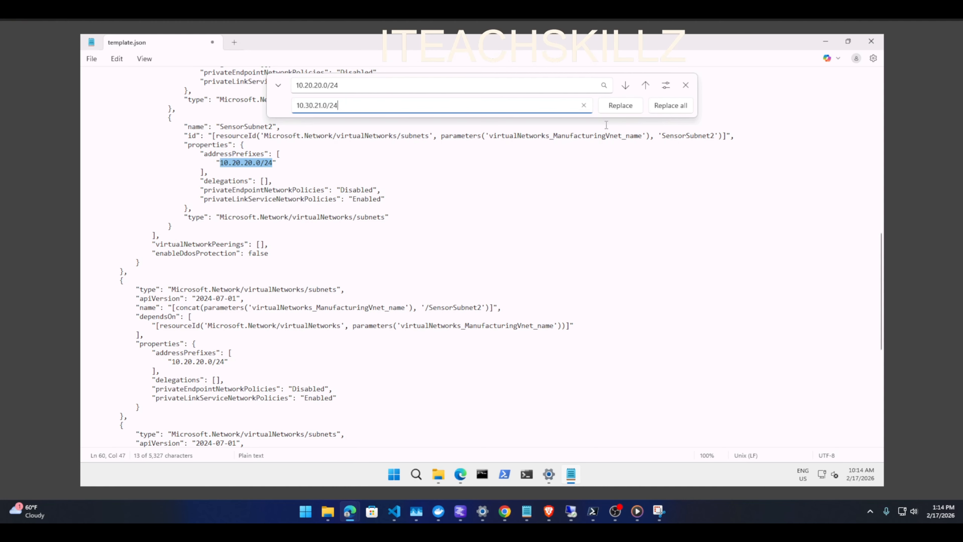
# Check for further matches of 10.20.20.0/24 and replace them all with 10.30.21.0/24.
pyautogui.click(284, 86)
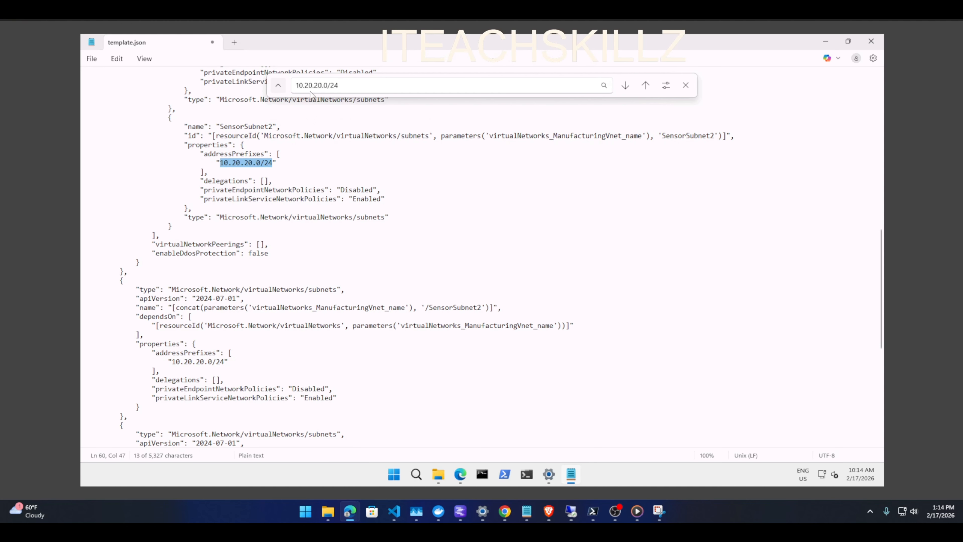
pyautogui.click(626, 91)
pyautogui.click(626, 91)
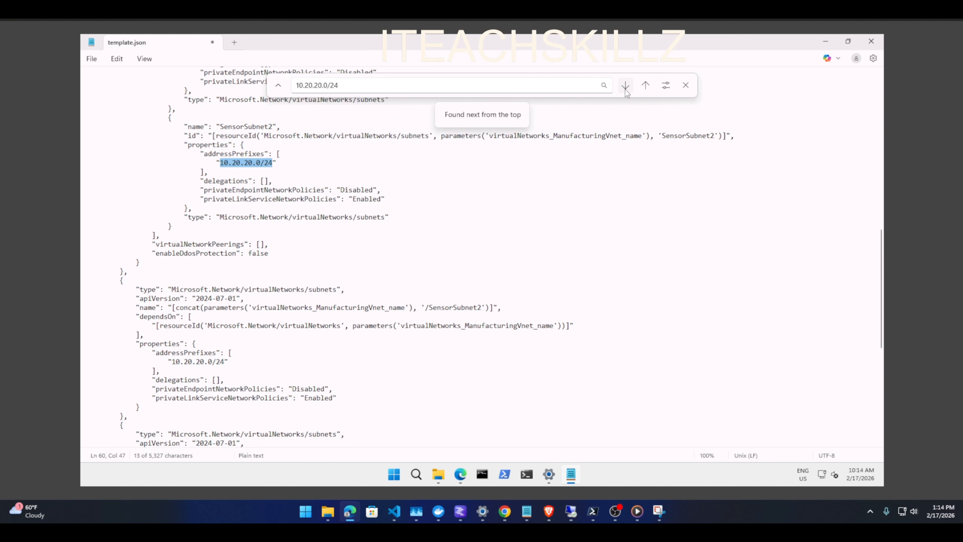
pyautogui.click(278, 86)
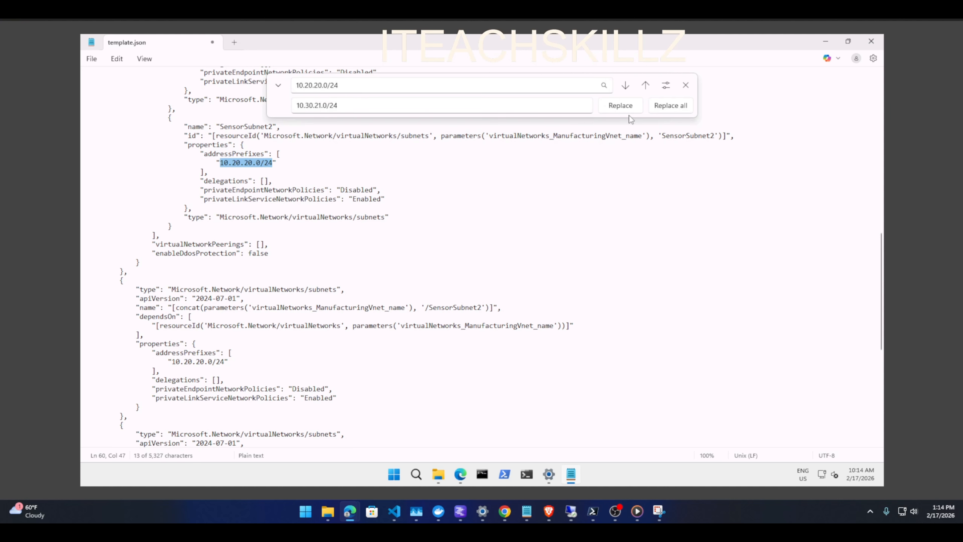
pyautogui.click(663, 108)
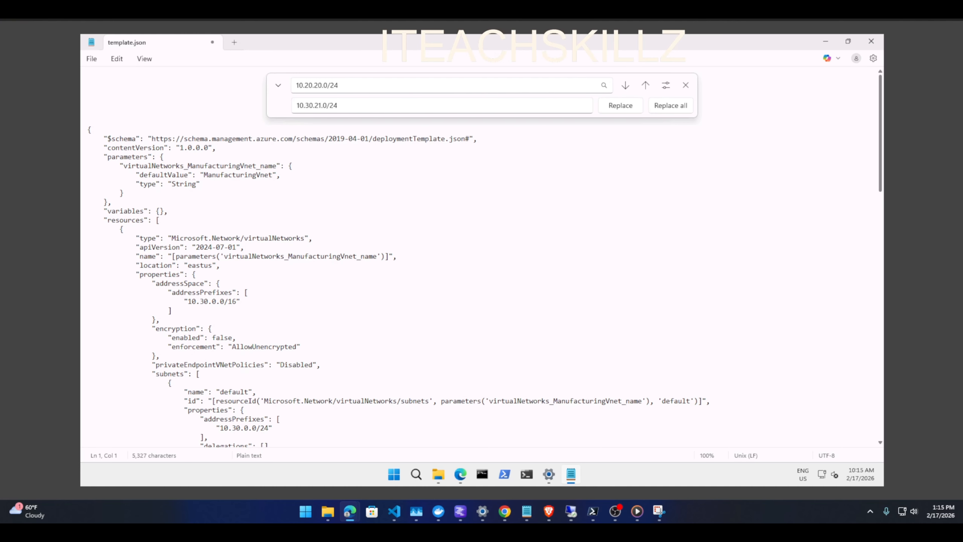
# Close find and replace and save the edited template.json.
pyautogui.click(685, 85)
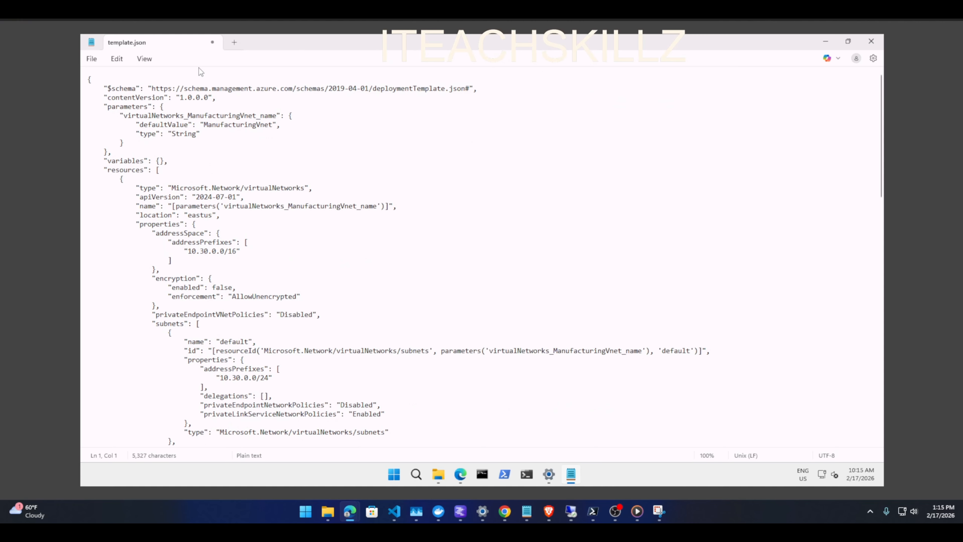
pyautogui.click(94, 60)
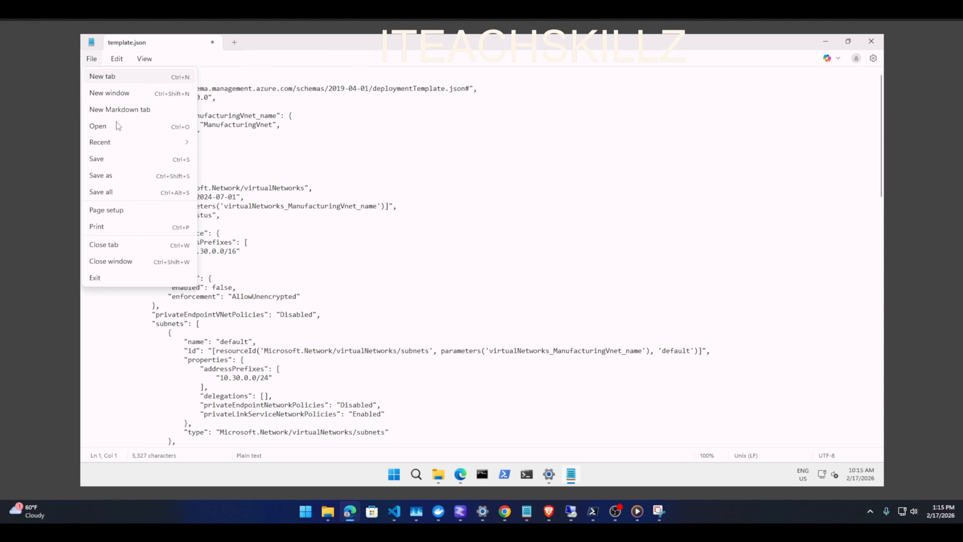
pyautogui.click(101, 158)
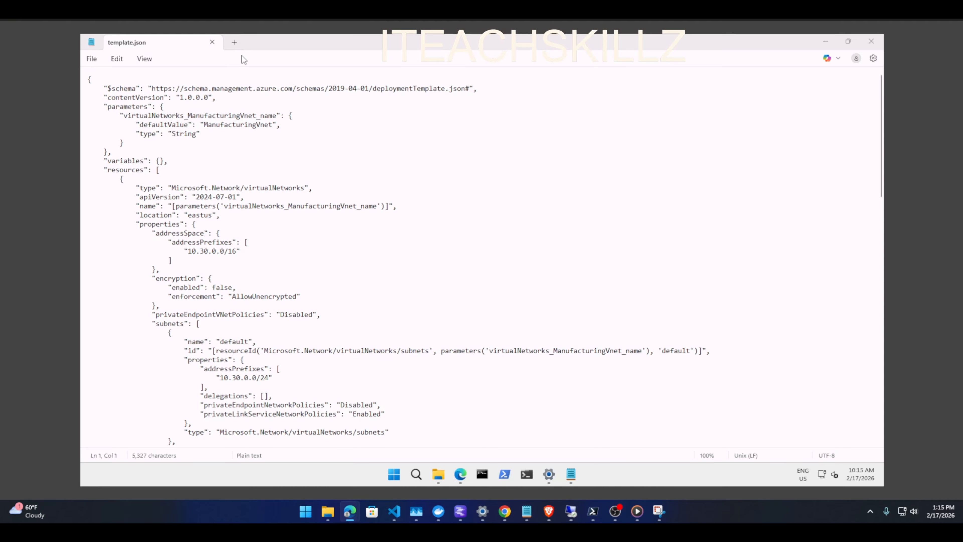
# Open parameters.json from the Downloads folder alongside template.json, with the file filter set to all files.
pyautogui.click(237, 44)
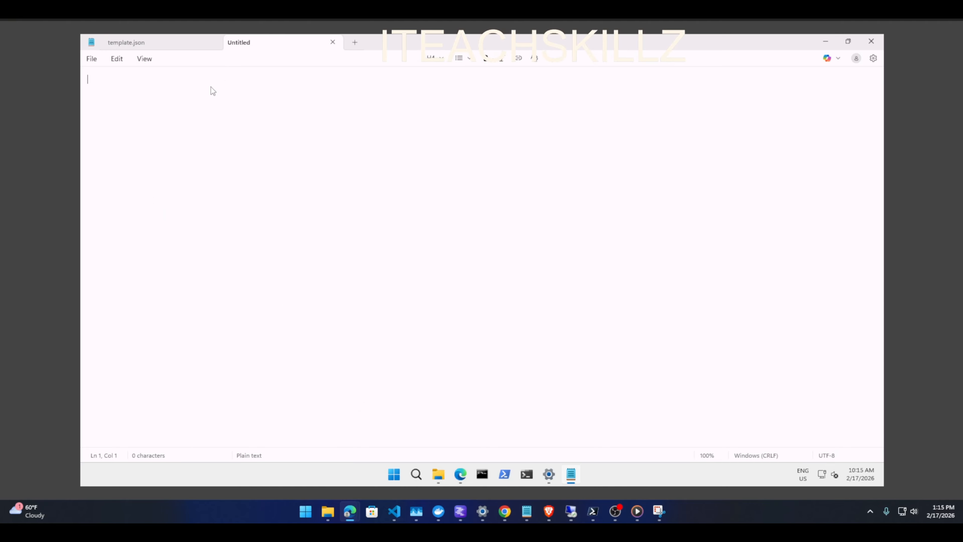
pyautogui.click(88, 59)
pyautogui.click(108, 126)
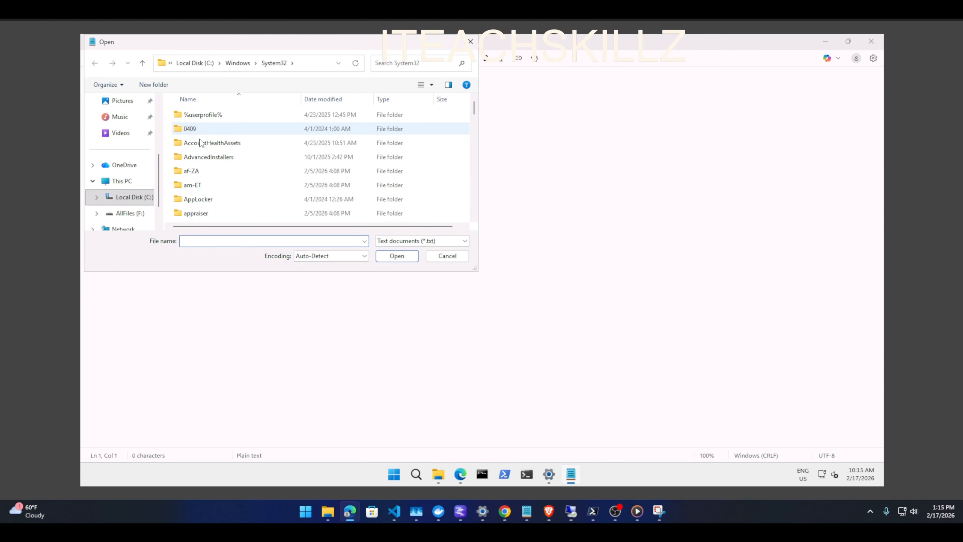
pyautogui.scroll(3, 128, 140)
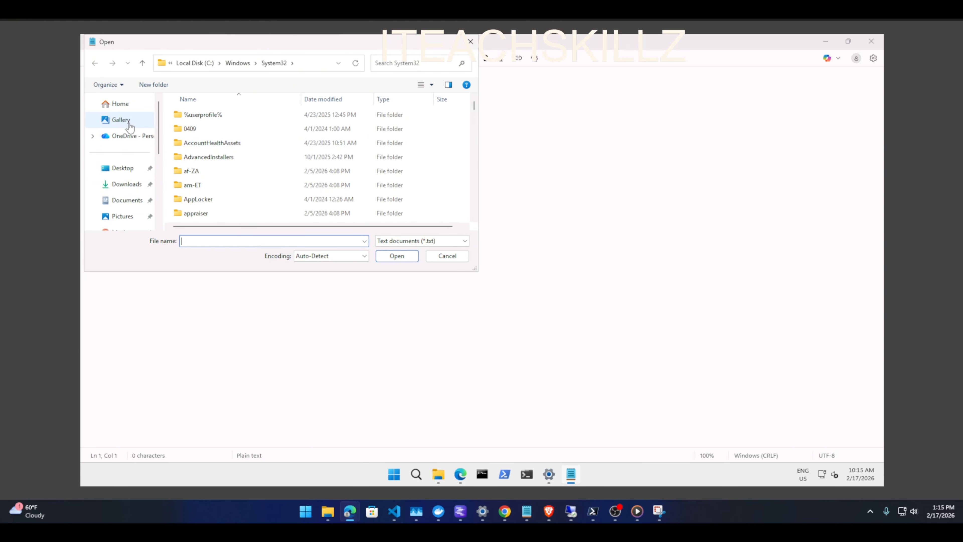
pyautogui.click(131, 183)
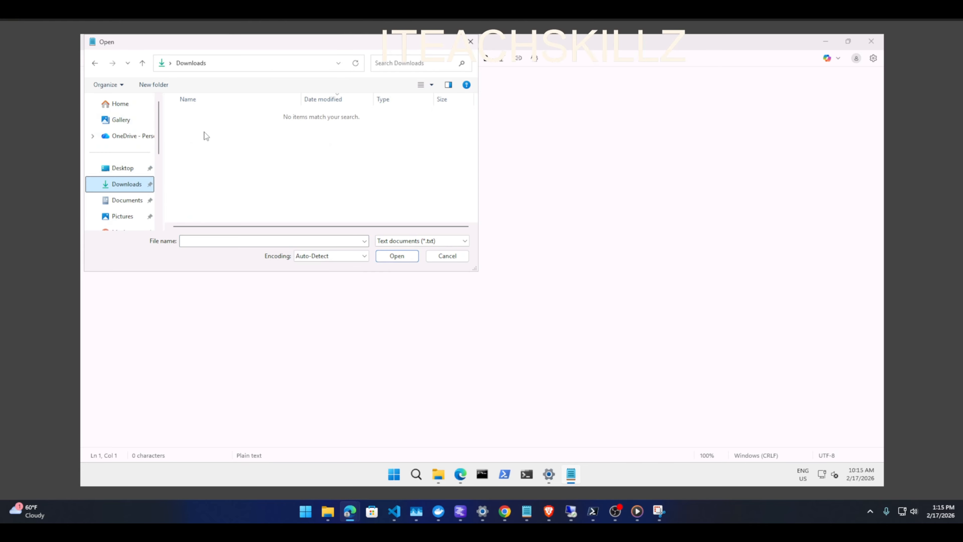
pyautogui.click(400, 241)
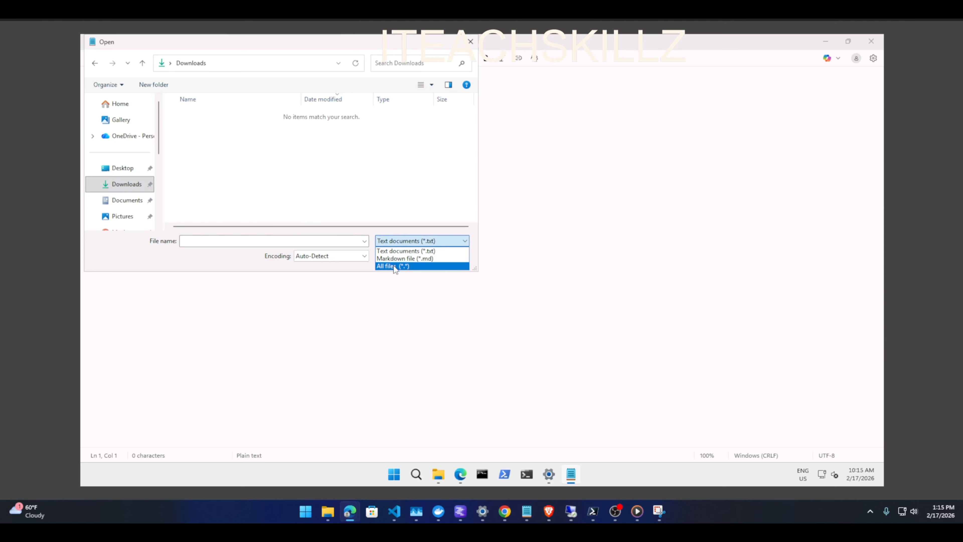
pyautogui.click(394, 266)
pyautogui.click(217, 131)
pyautogui.click(219, 143)
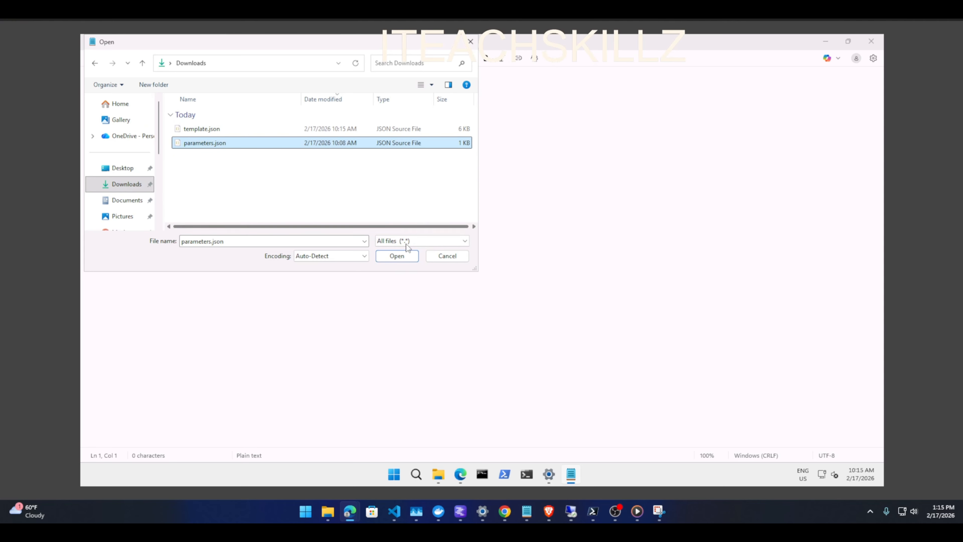
pyautogui.click(396, 256)
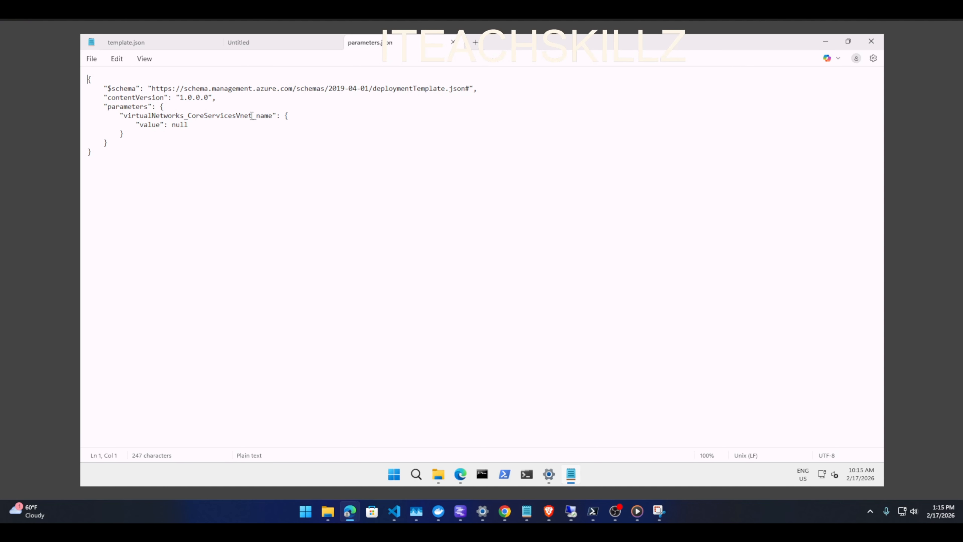
# Replace CoreServicesVnet with ManufacturingVnet in the parameter name of parameters.json and save the file.
pyautogui.moveTo(252, 116); pyautogui.dragTo(190, 110)
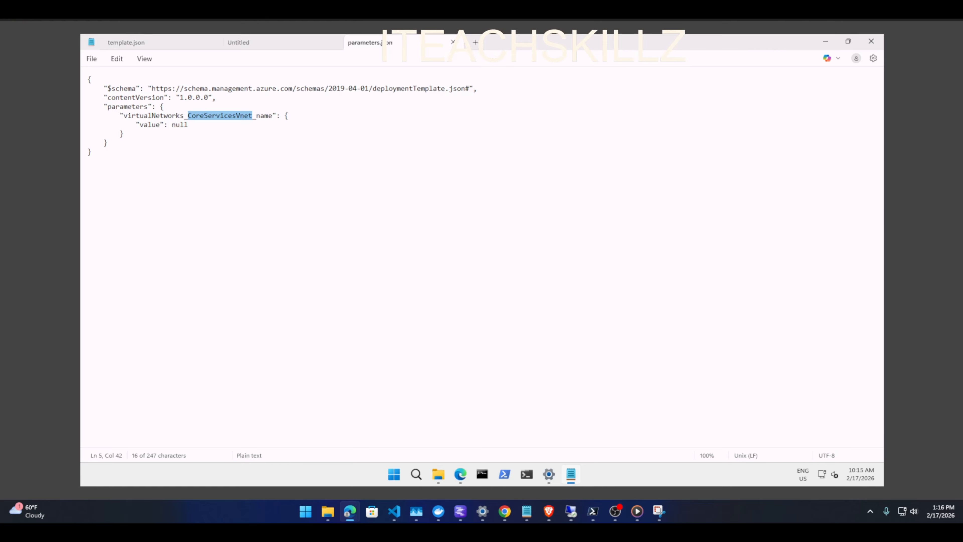
pyautogui.write('ManufacturingVnet')
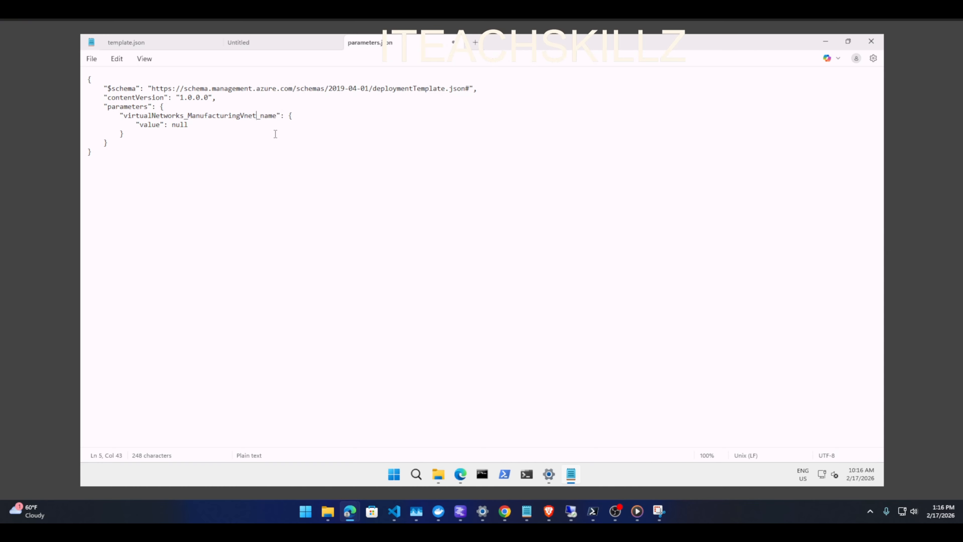
pyautogui.click(270, 154)
pyautogui.click(92, 60)
# Switch to Edge, duplicate the CoreServicesVnet portal tab and go to the Azure home page in the copy.
pyautogui.click(459, 473)
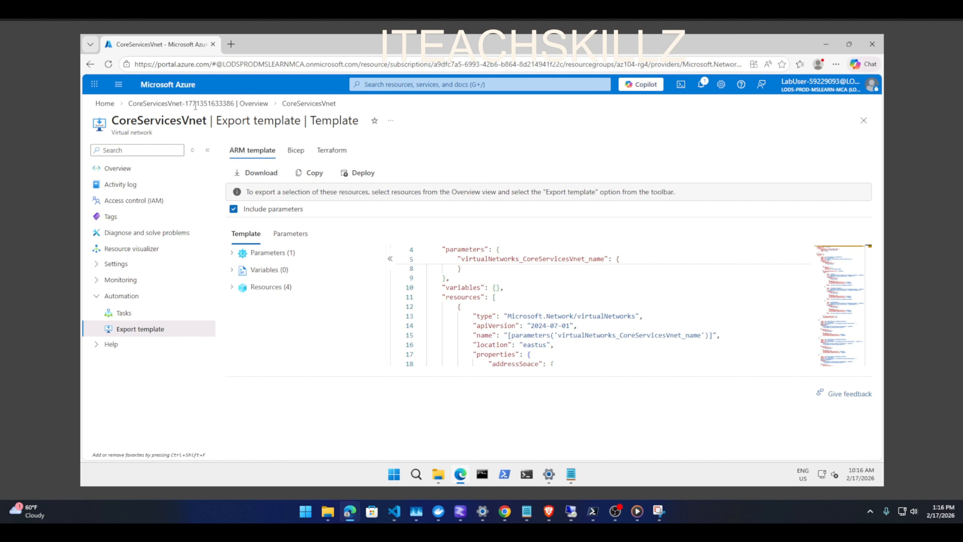
pyautogui.rightClick(202, 45)
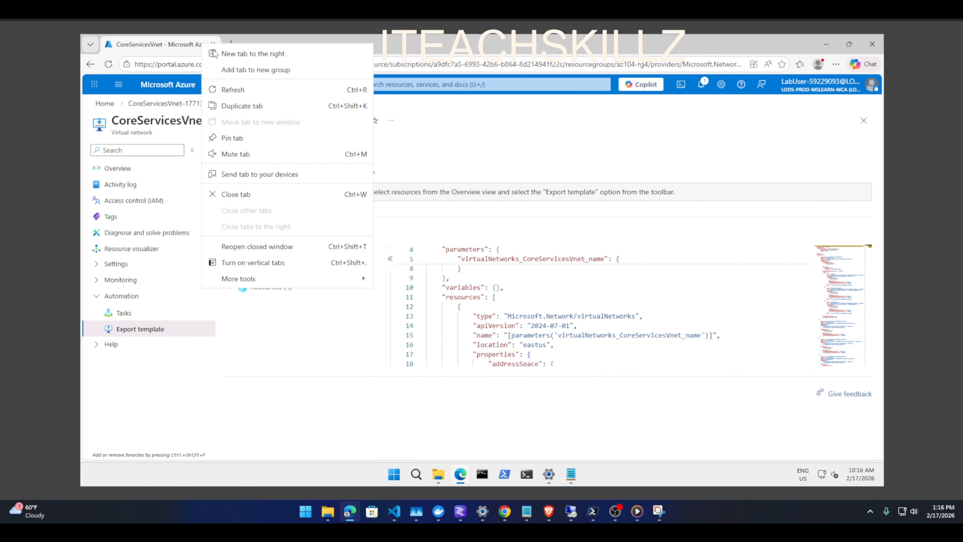
pyautogui.click(249, 104)
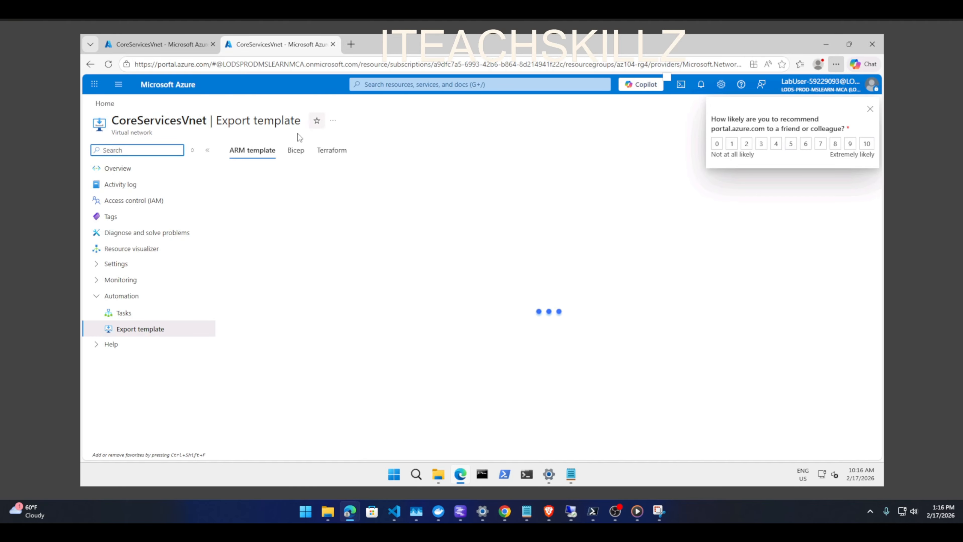
pyautogui.click(105, 103)
# Dismiss the Edge mobile promotion, search the portal for "Deploy a custom template" and open the custom deployment page.
pyautogui.click(481, 84)
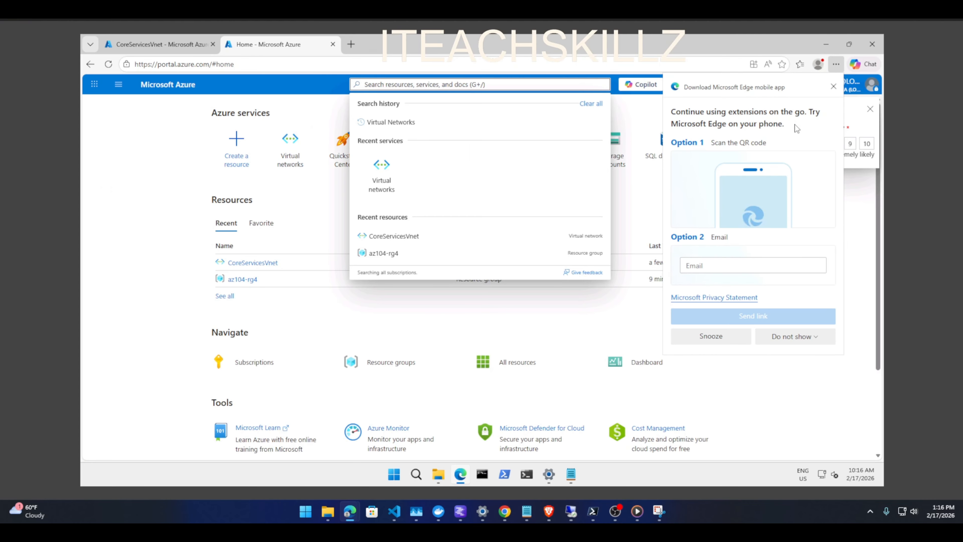
pyautogui.click(832, 86)
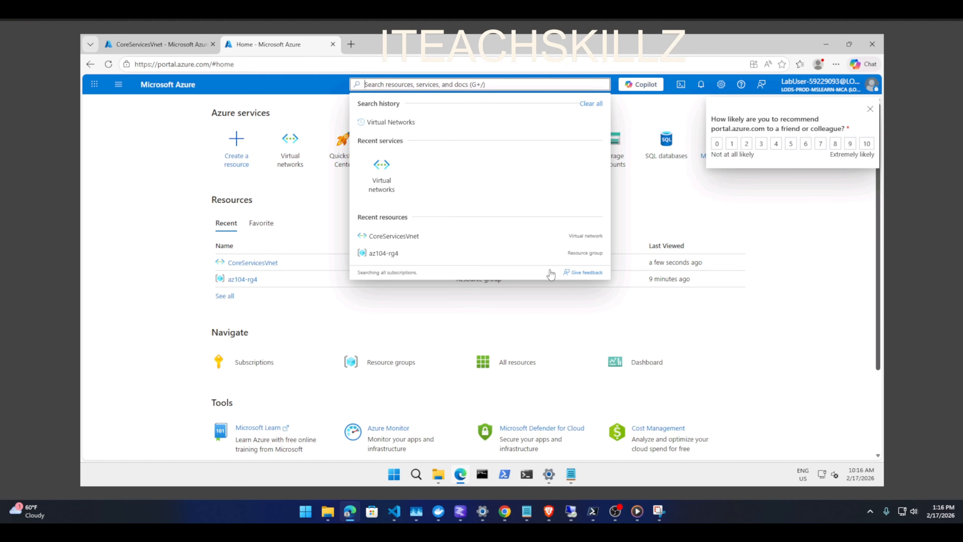
pyautogui.write('Deploy a custom template')
pyautogui.press('Escape')
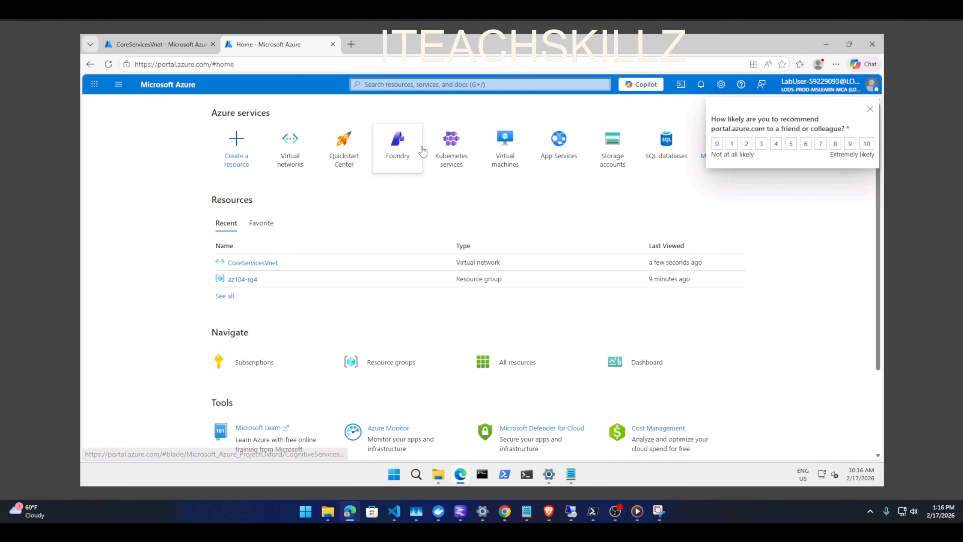
pyautogui.moveTo(422, 151)
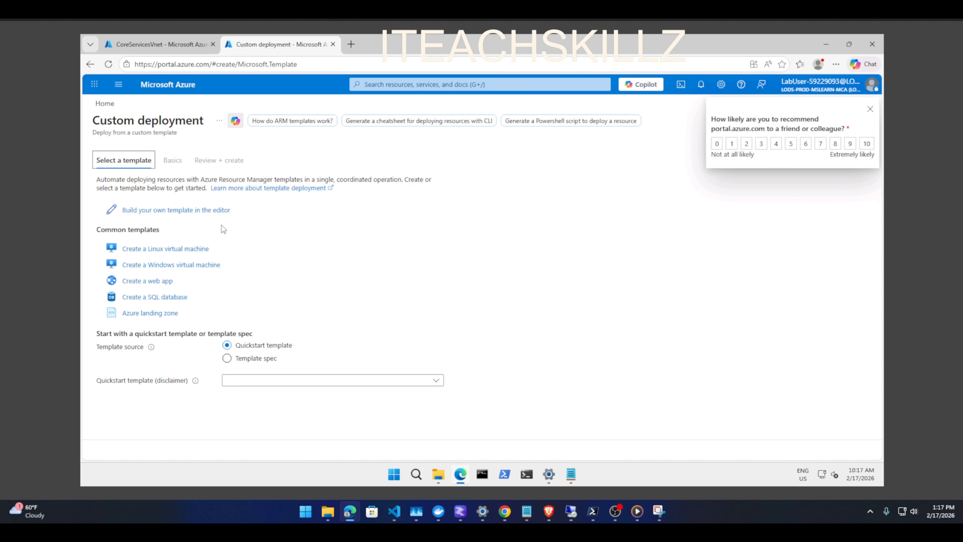
# Start building a custom template in the editor and load template.json from the Downloads folder.
pyautogui.click(191, 212)
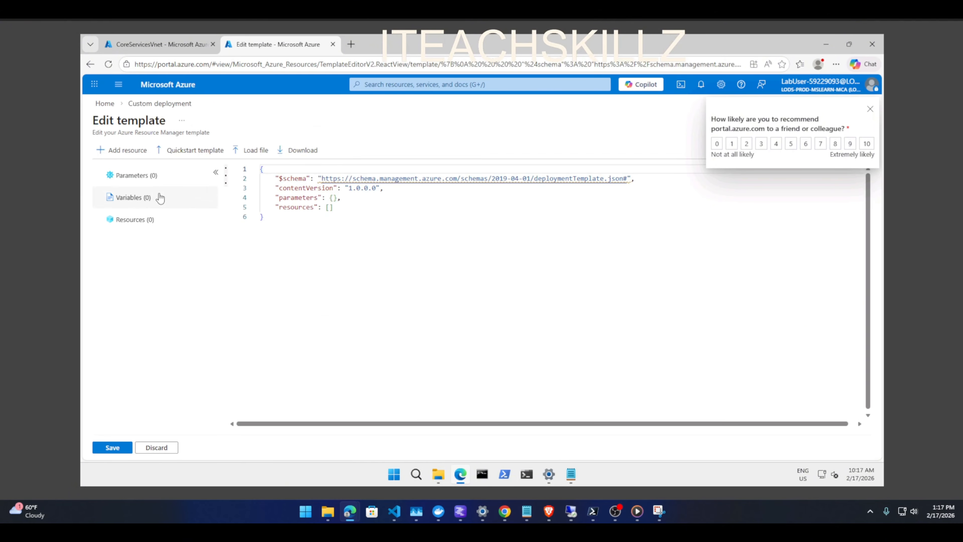
pyautogui.click(252, 152)
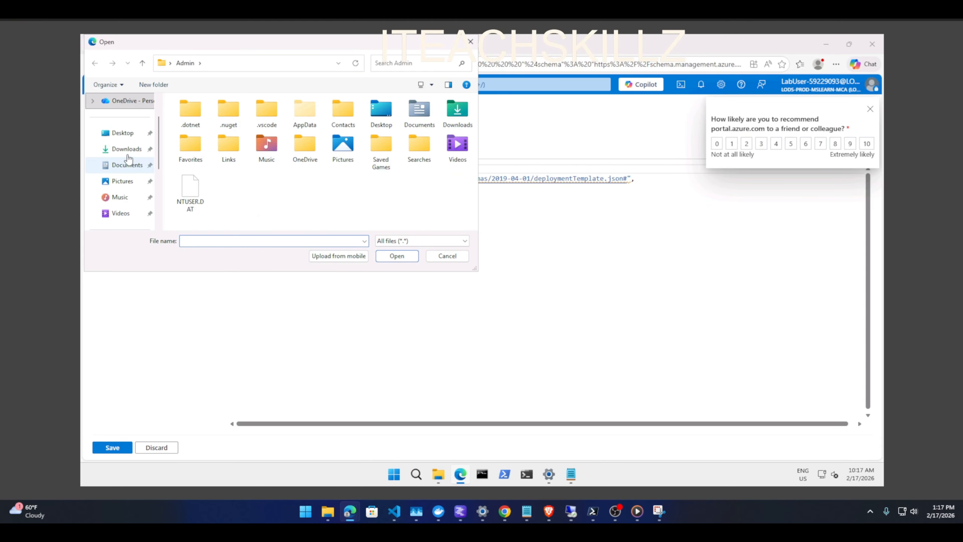
pyautogui.click(126, 150)
pyautogui.click(205, 144)
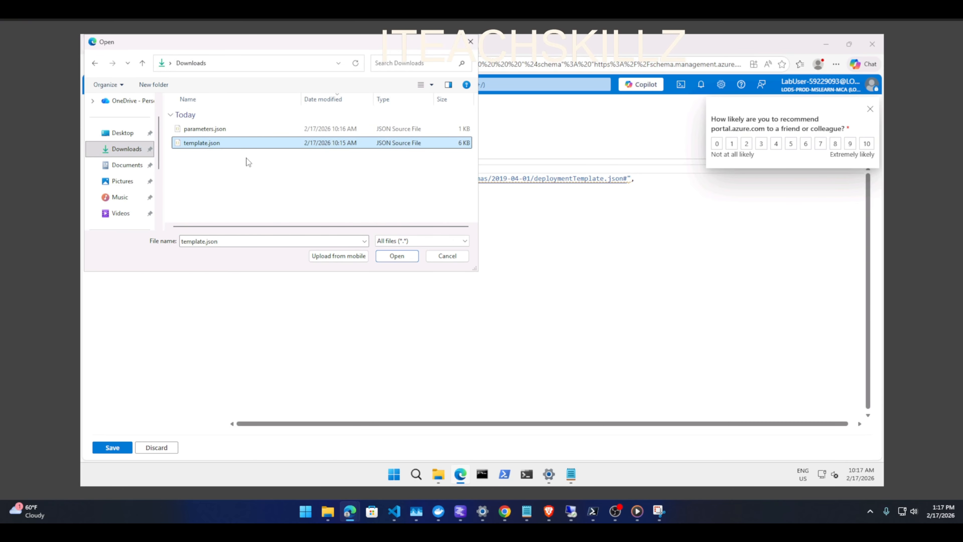
pyautogui.click(396, 256)
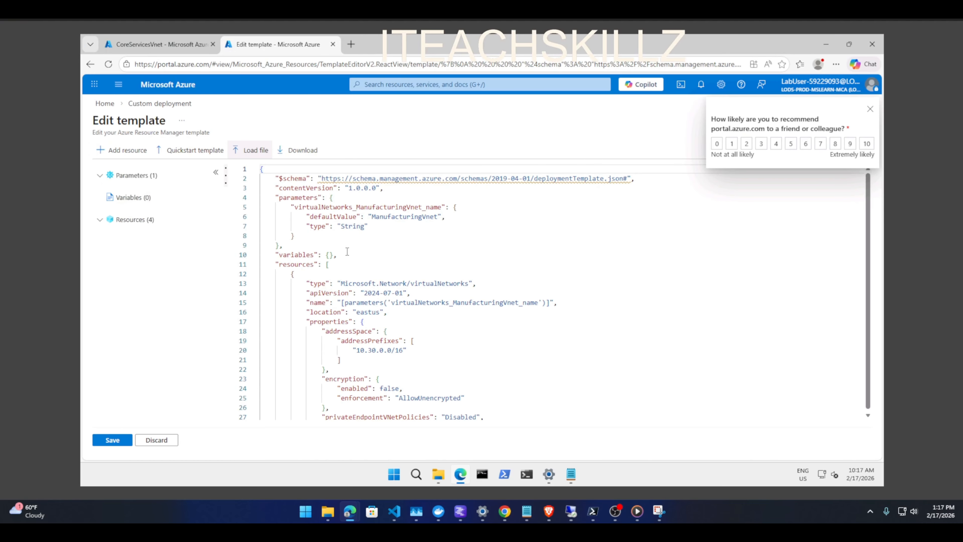
# Review the loaded template's network, address prefixes and subnets through to its end and save it.
pyautogui.scroll(-5, 408, 227)
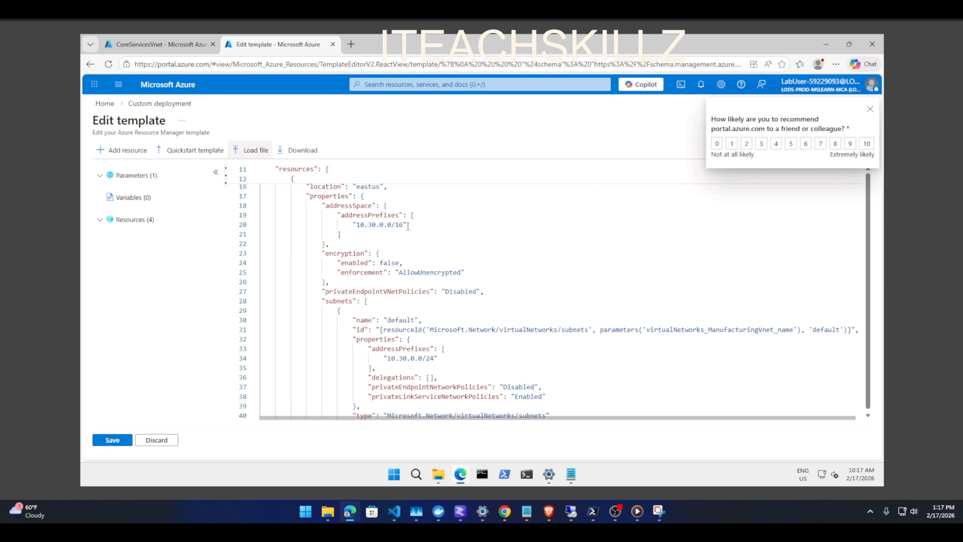
pyautogui.scroll(-12, 407, 226)
pyautogui.scroll(-16, 407, 226)
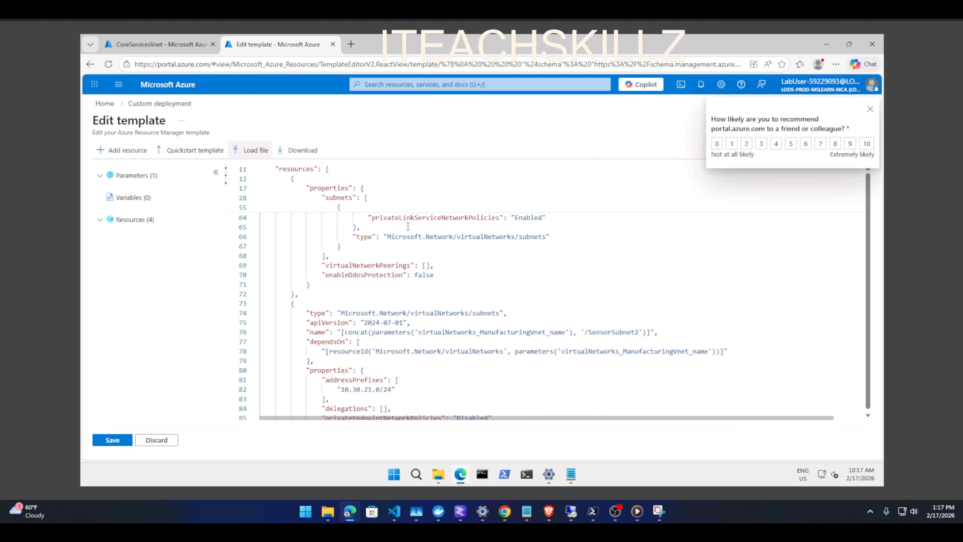
pyautogui.scroll(-6, 408, 226)
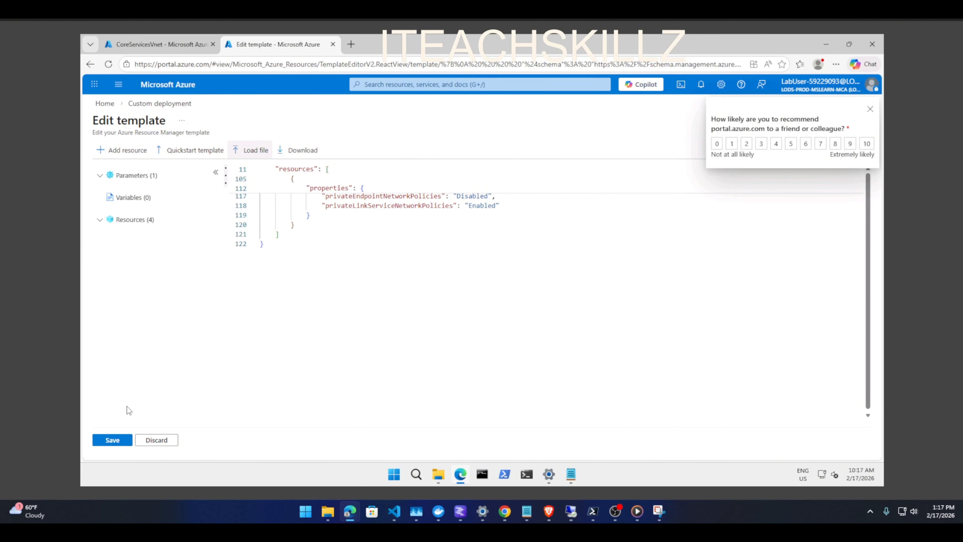
pyautogui.click(109, 441)
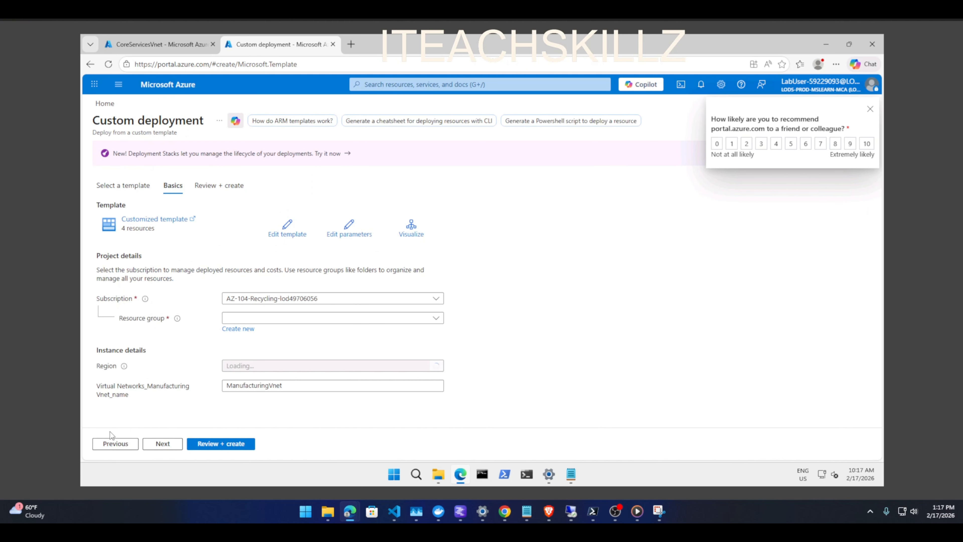
# Check and save the deployment parameters, and select az104-rg4 as the resource group.
pyautogui.click(348, 227)
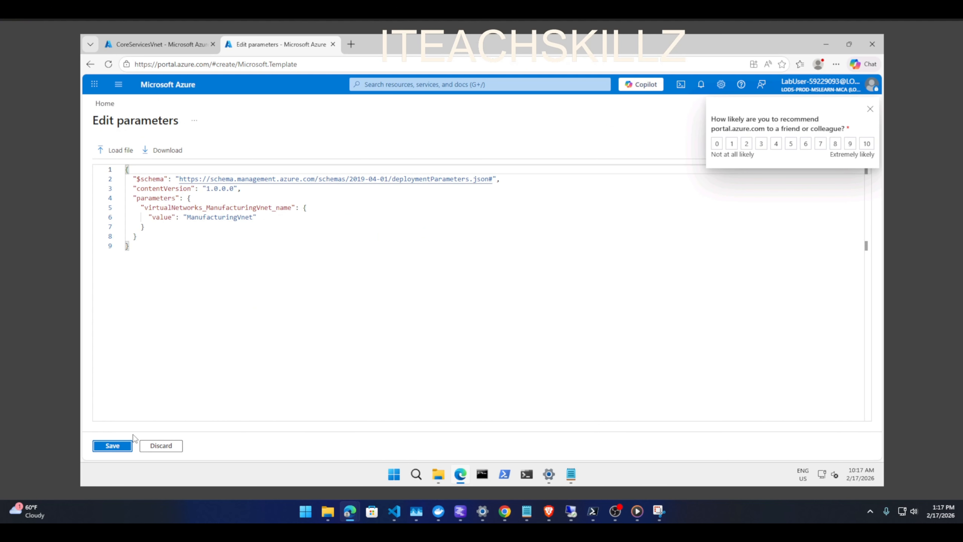
pyautogui.click(113, 450)
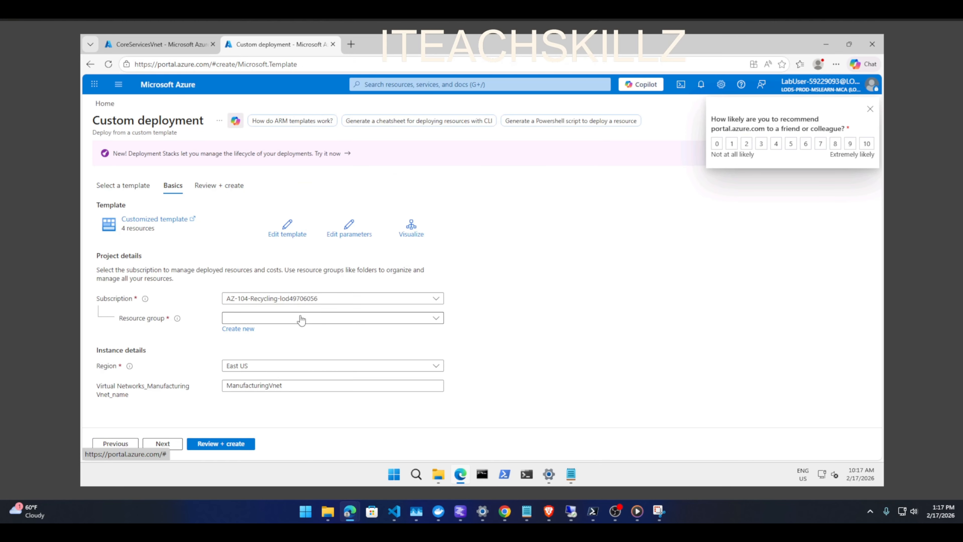
pyautogui.click(301, 318)
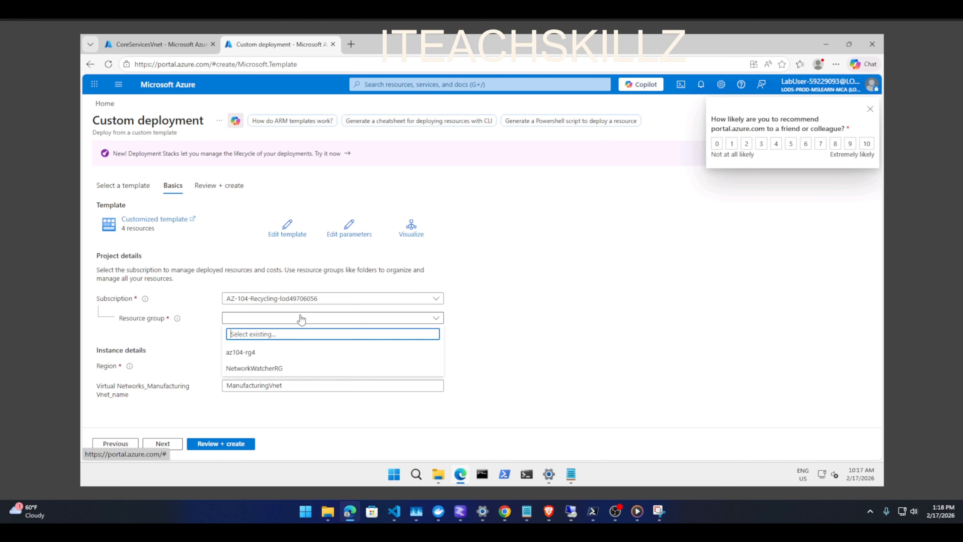
pyautogui.click(256, 354)
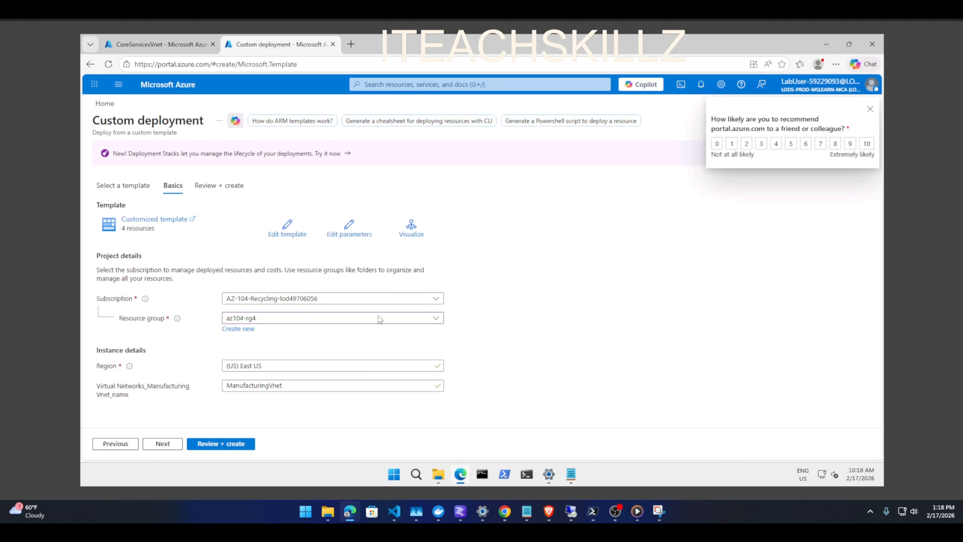
# Review and create the custom template deployment, and dismiss the portal's feedback survey.
pyautogui.click(228, 444)
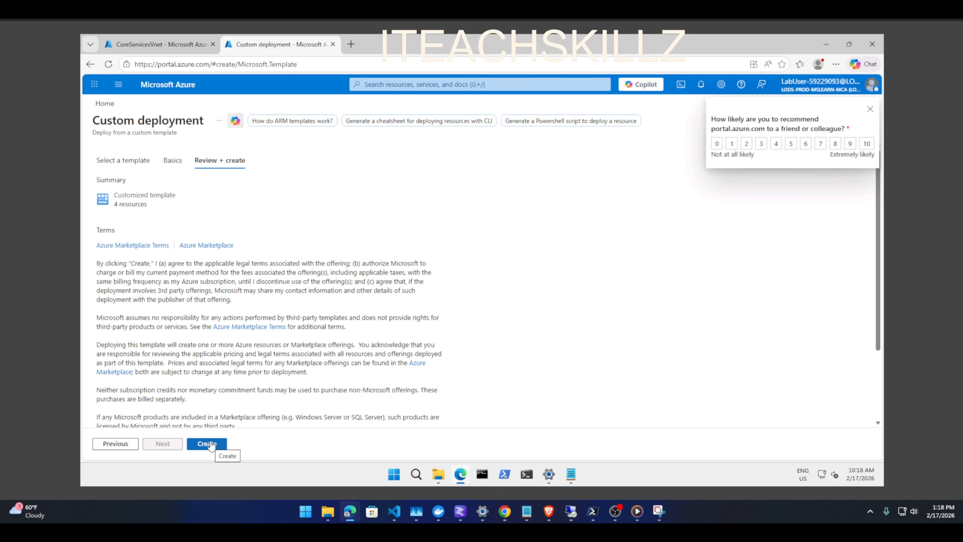
pyautogui.click(211, 444)
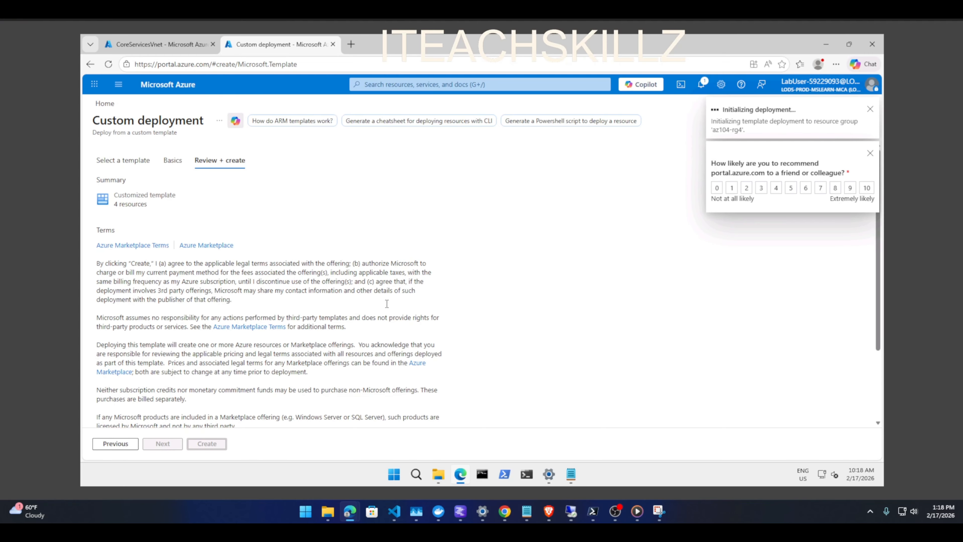
pyautogui.click(870, 152)
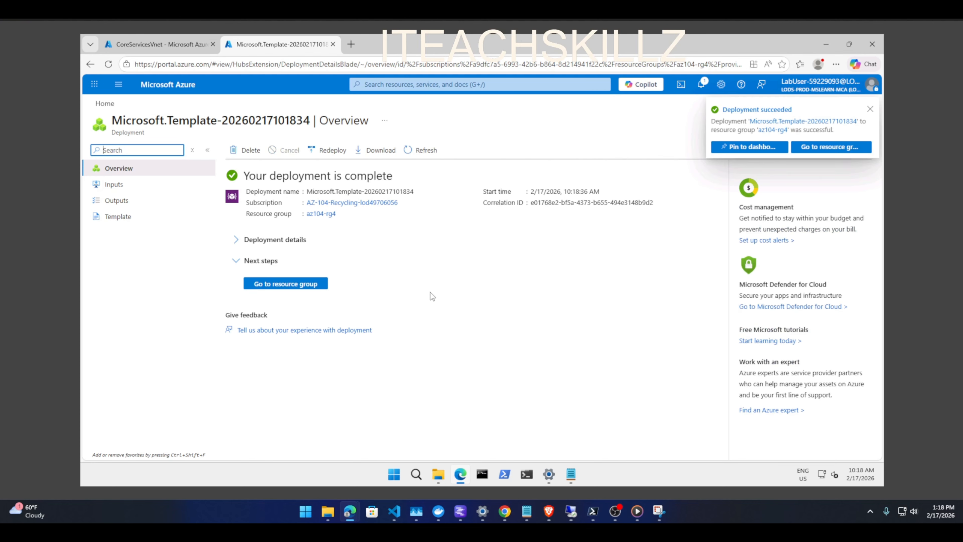
# Open ManufacturingVnet from the deployment's resource group and check its subnets and address space.
pyautogui.click(294, 287)
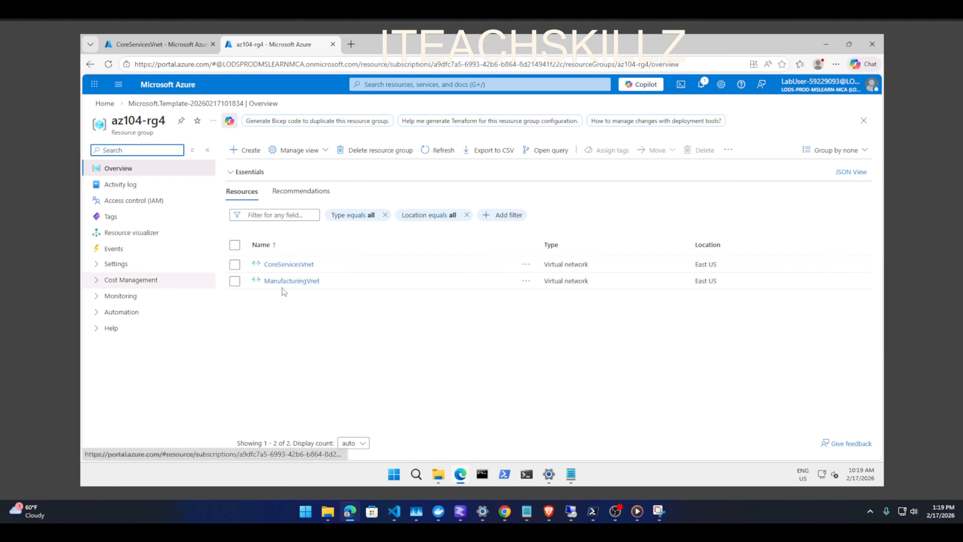
pyautogui.click(283, 281)
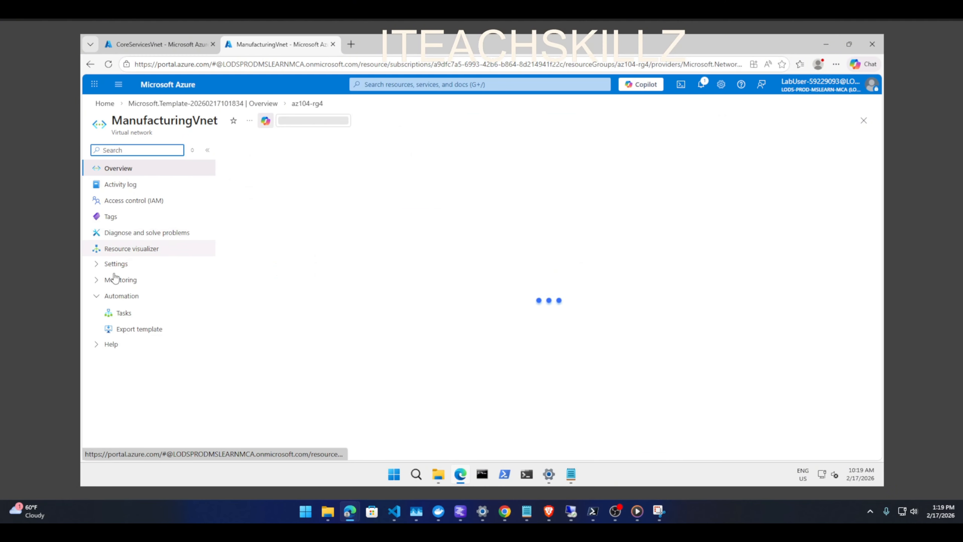
pyautogui.click(110, 265)
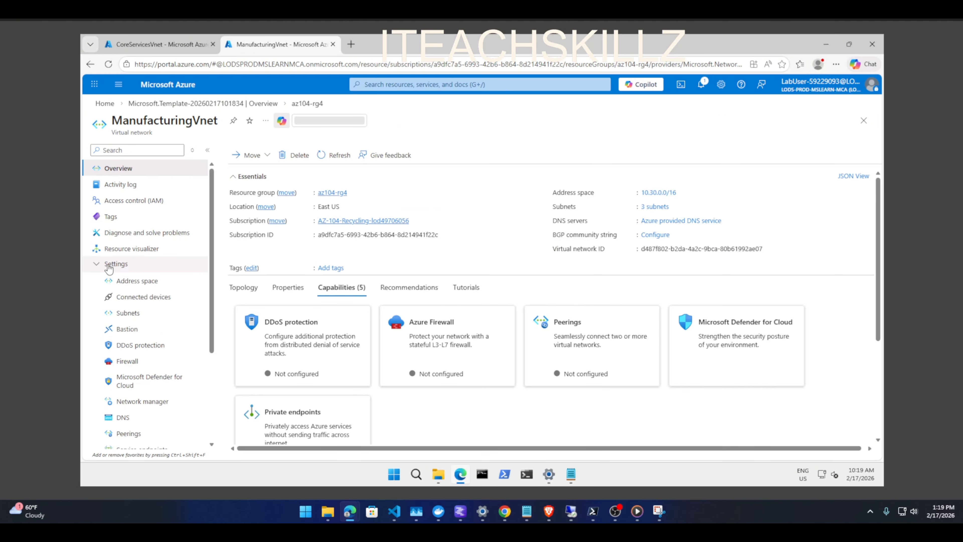
pyautogui.click(129, 313)
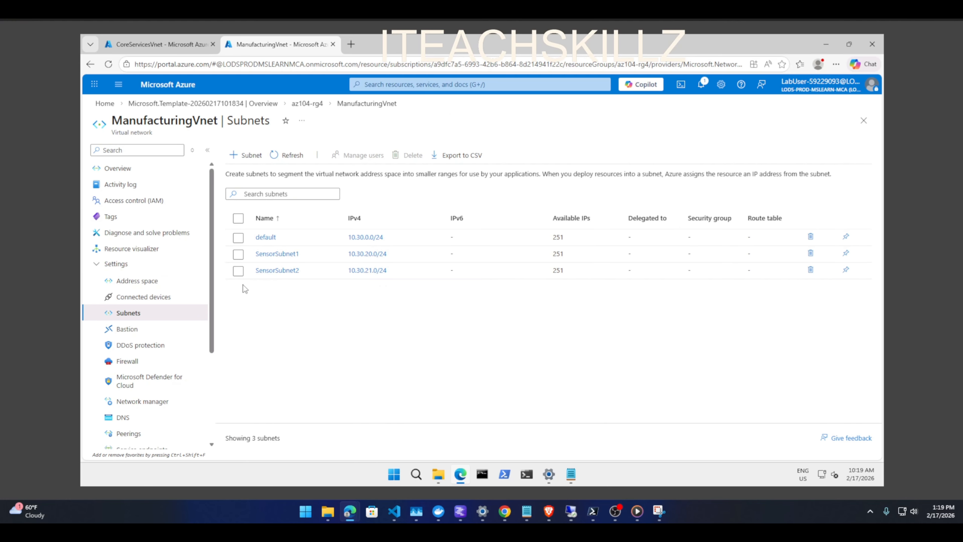
pyautogui.click(148, 298)
pyautogui.click(146, 285)
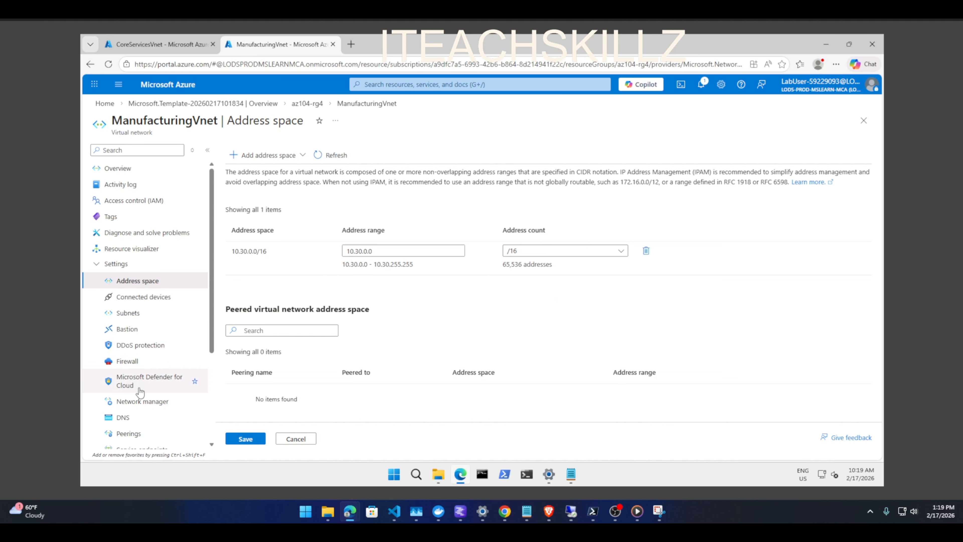
pyautogui.scroll(-4, 126, 391)
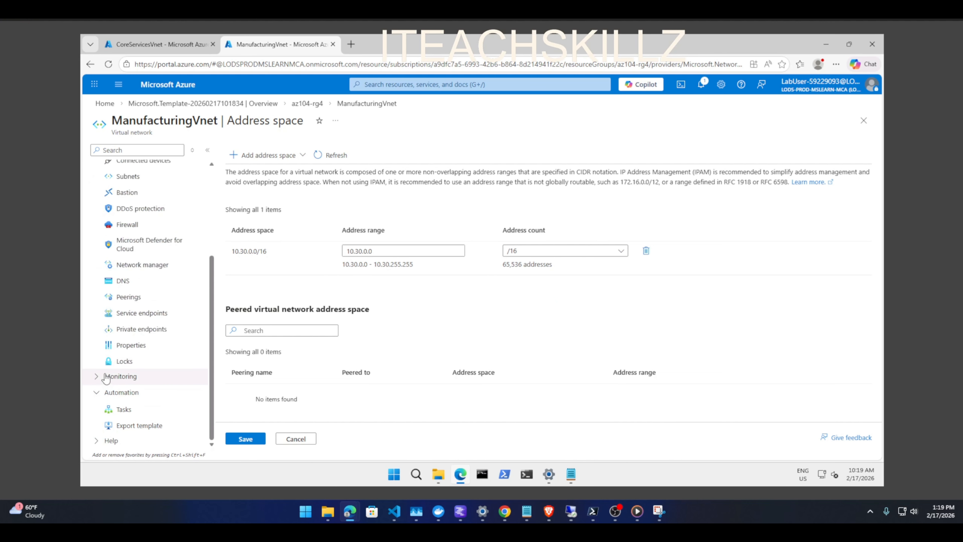
pyautogui.scroll(4, 111, 241)
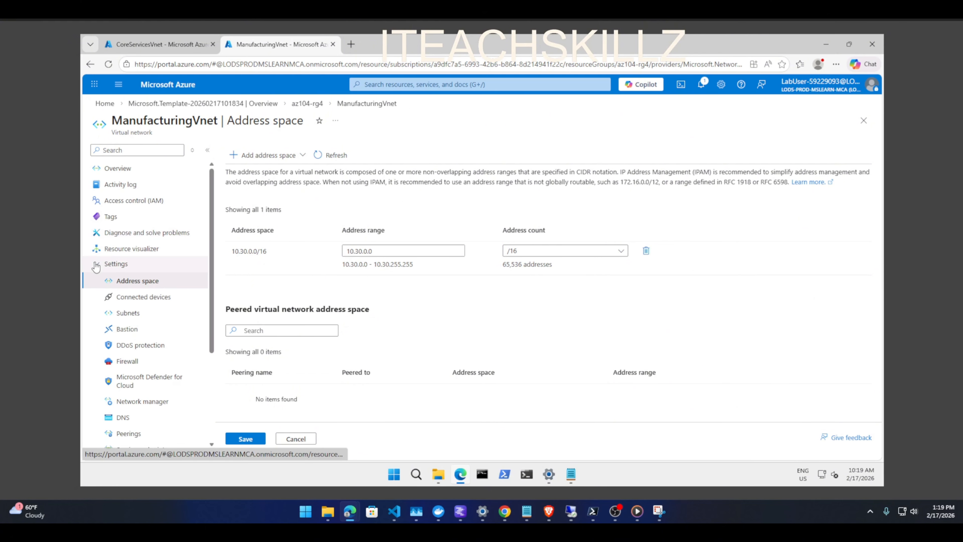
pyautogui.click(129, 263)
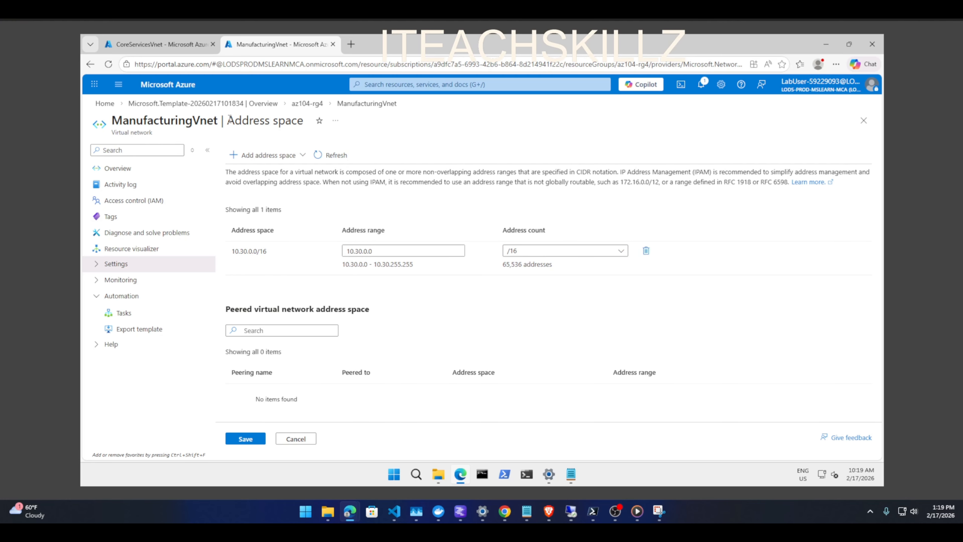
# Return to the portal home page, search for "Application security groups" and open that service.
pyautogui.click(105, 103)
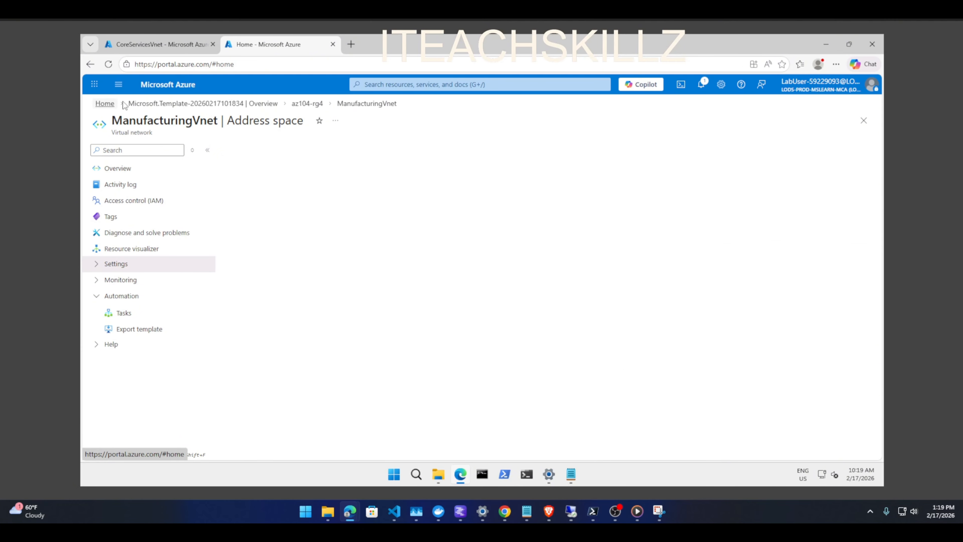
pyautogui.click(419, 84)
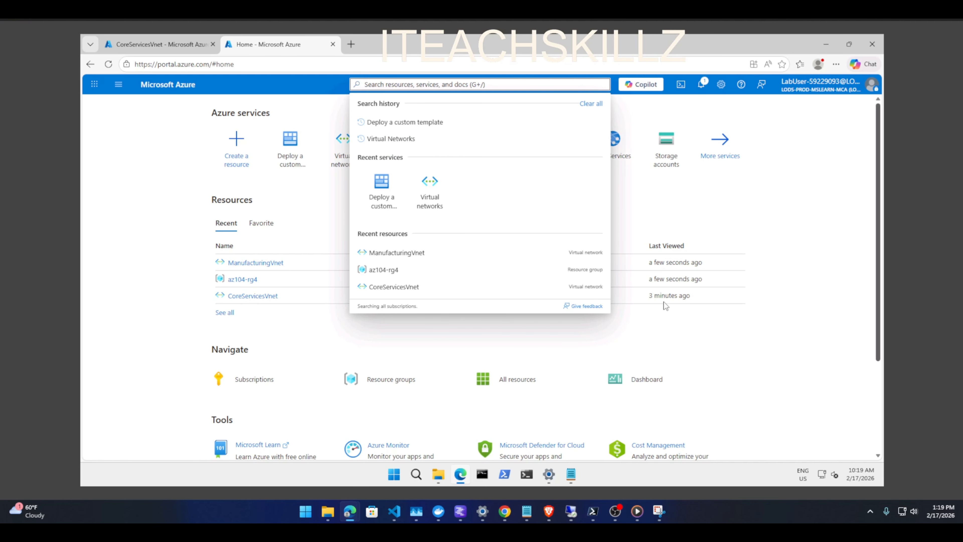
pyautogui.write('Application security groups')
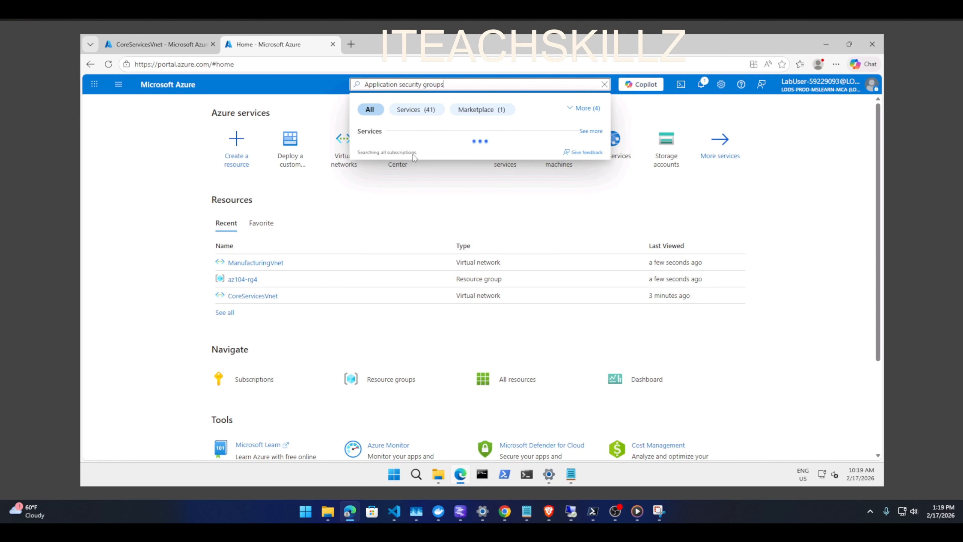
pyautogui.click(417, 153)
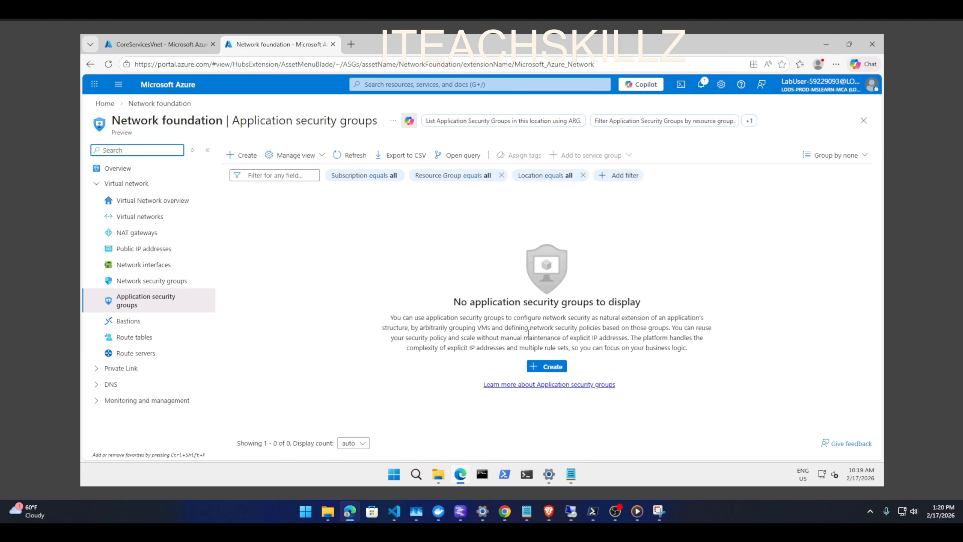
# Create an application security group named asg-web in resource group az104-rg4.
pyautogui.click(550, 367)
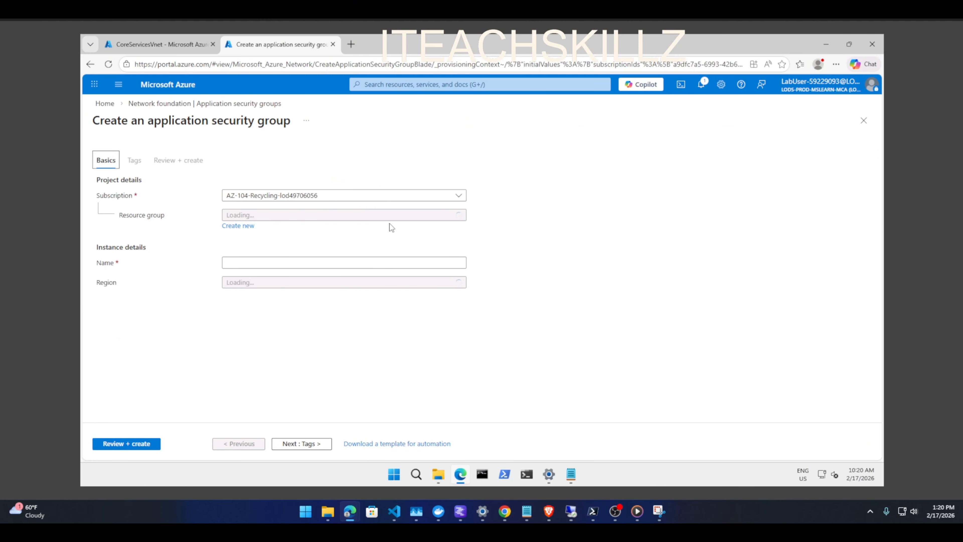
pyautogui.click(396, 217)
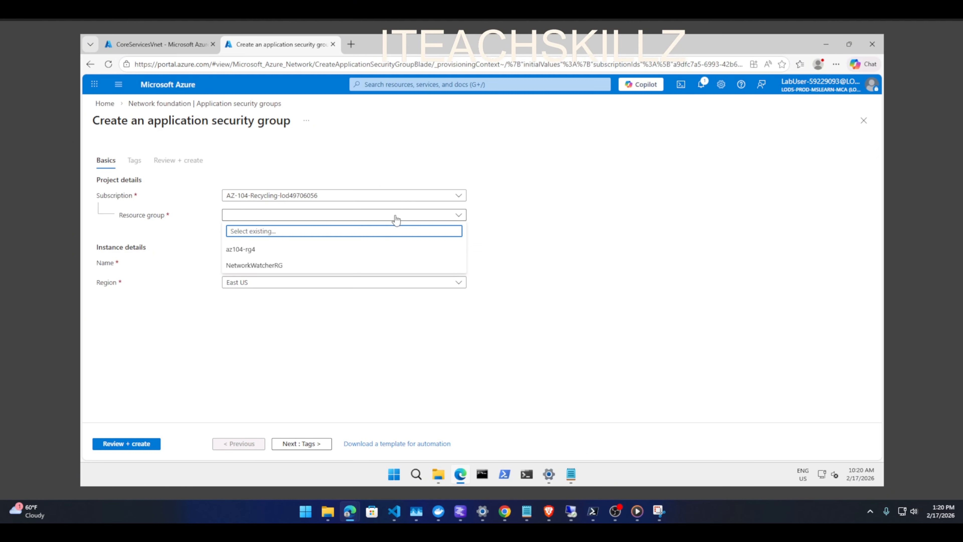
pyautogui.click(308, 251)
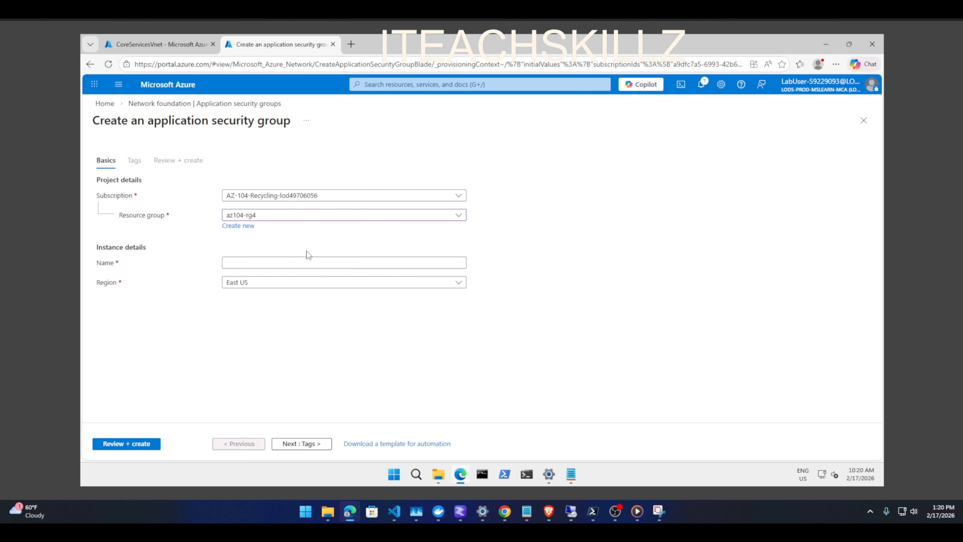
pyautogui.click(302, 262)
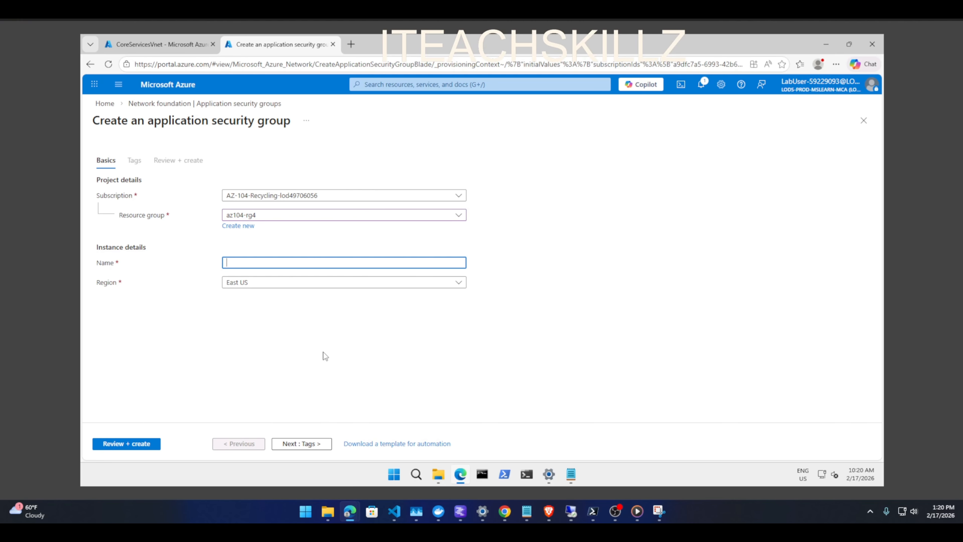
pyautogui.write('asg-web')
pyautogui.click(127, 444)
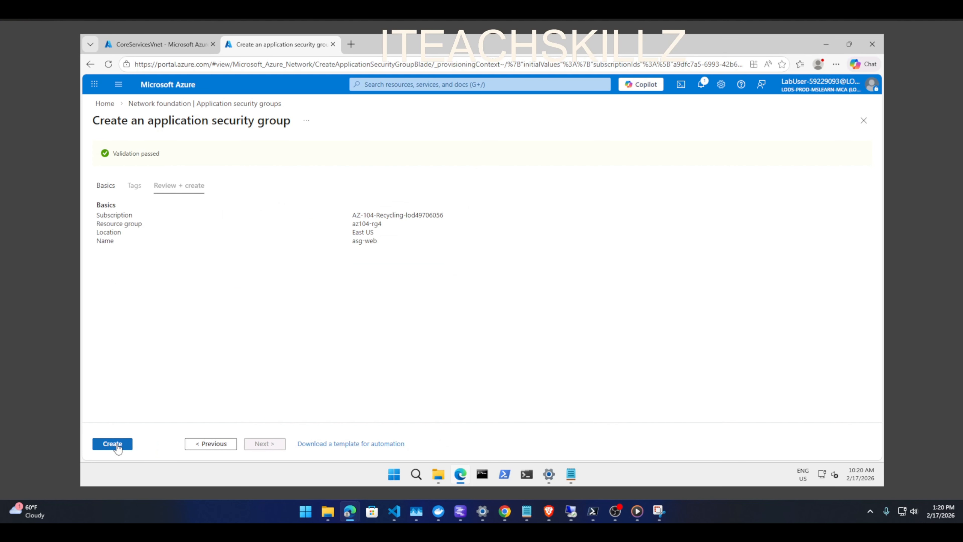
pyautogui.click(118, 444)
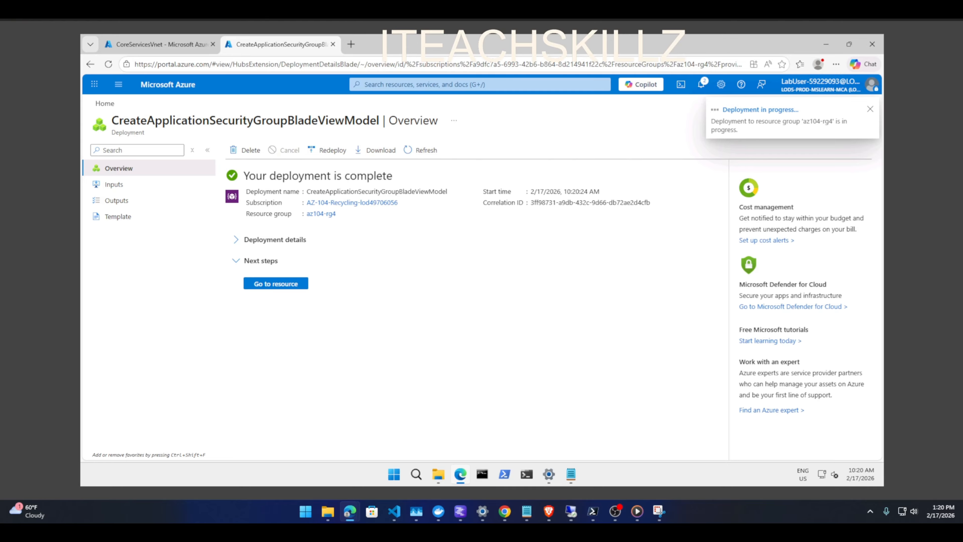
# Open the deployed asg-web resource, look through its settings and monitoring sections, and refresh its overview.
pyautogui.click(265, 285)
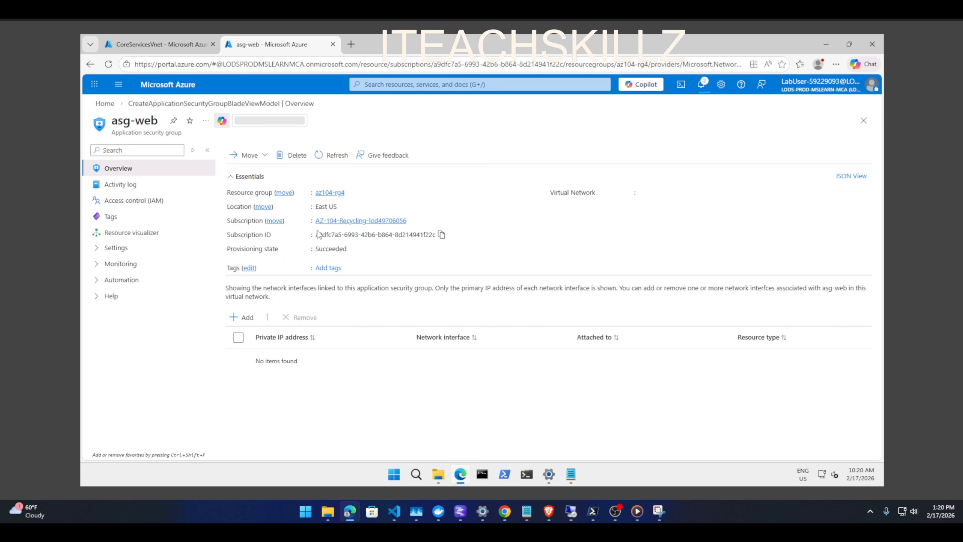
pyautogui.click(98, 248)
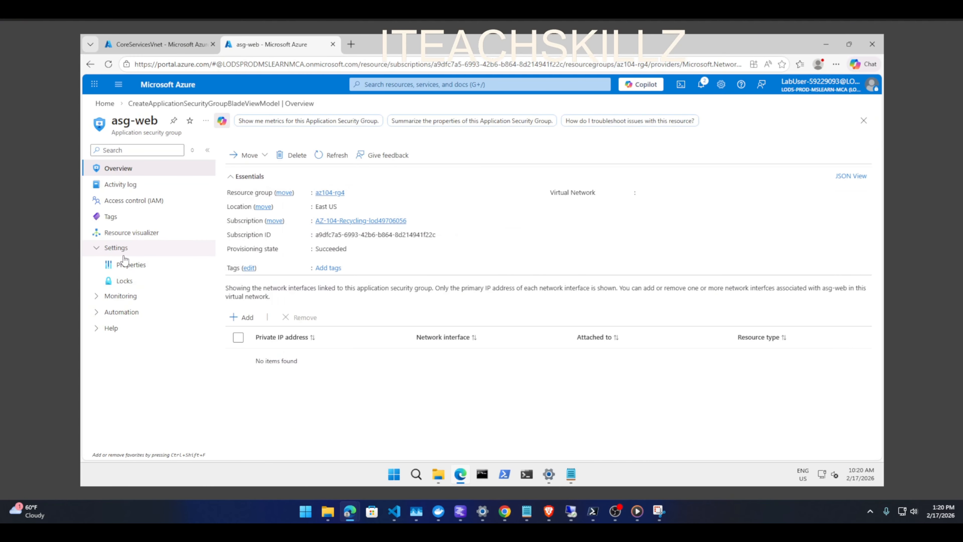
pyautogui.click(98, 297)
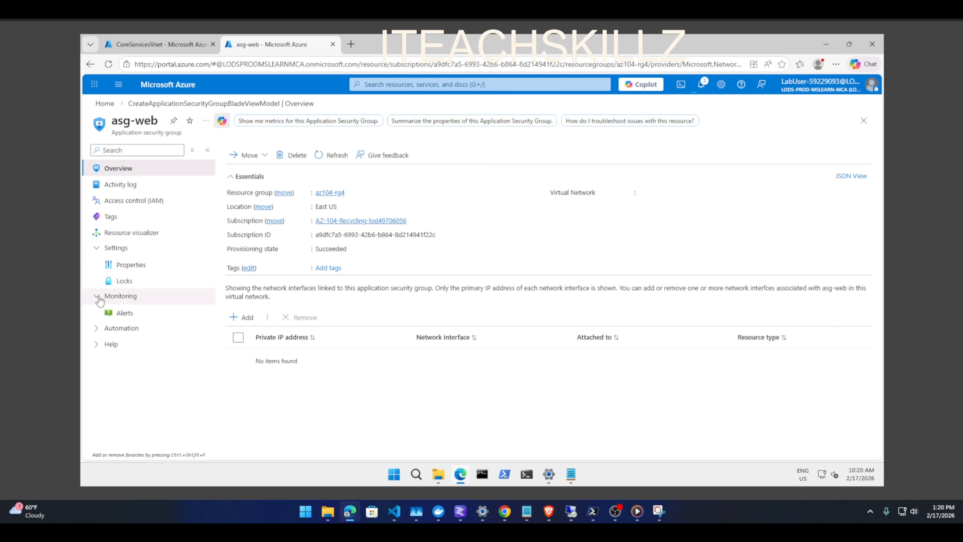
pyautogui.click(98, 298)
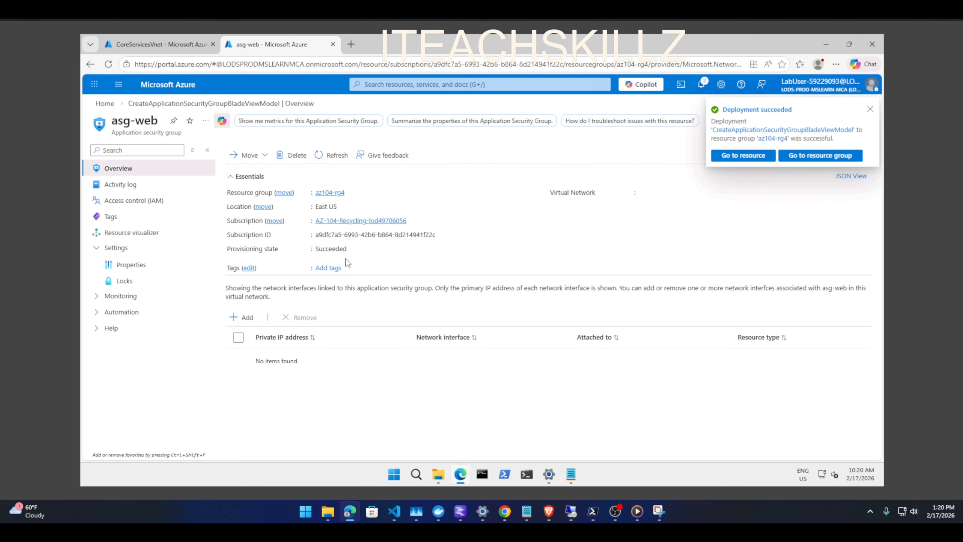
pyautogui.click(336, 158)
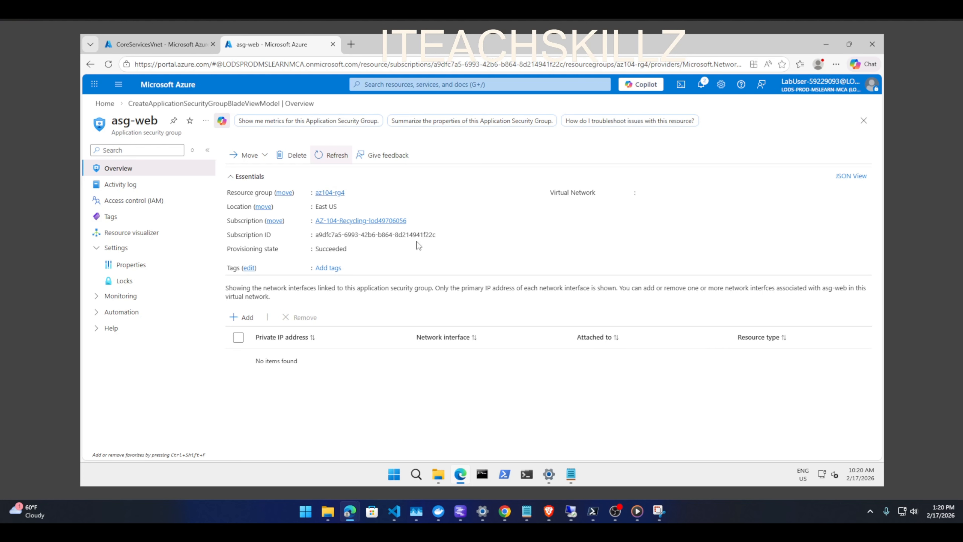
# Duplicate the asg-web browser tab and open the Network security groups service there by searching from the portal home page.
pyautogui.rightClick(280, 52)
pyautogui.click(311, 110)
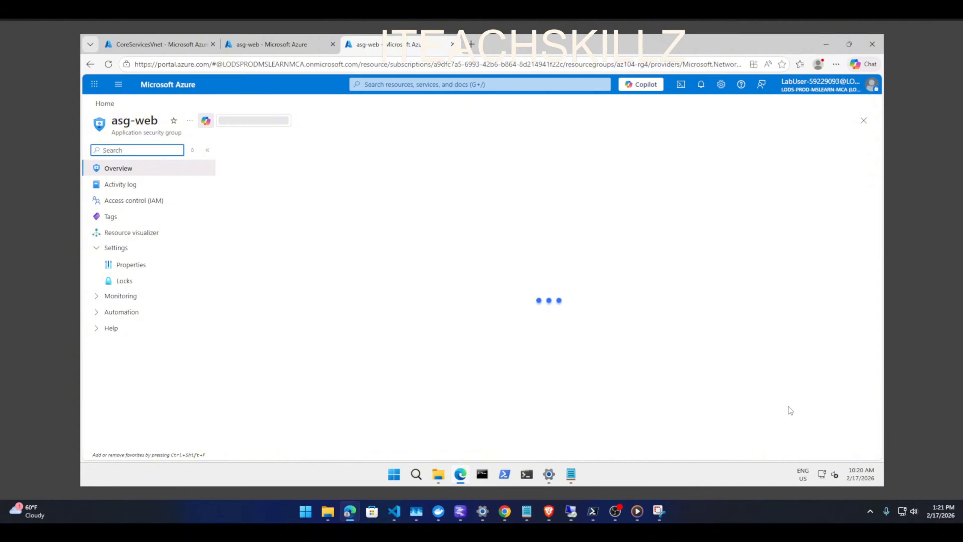
pyautogui.click(486, 85)
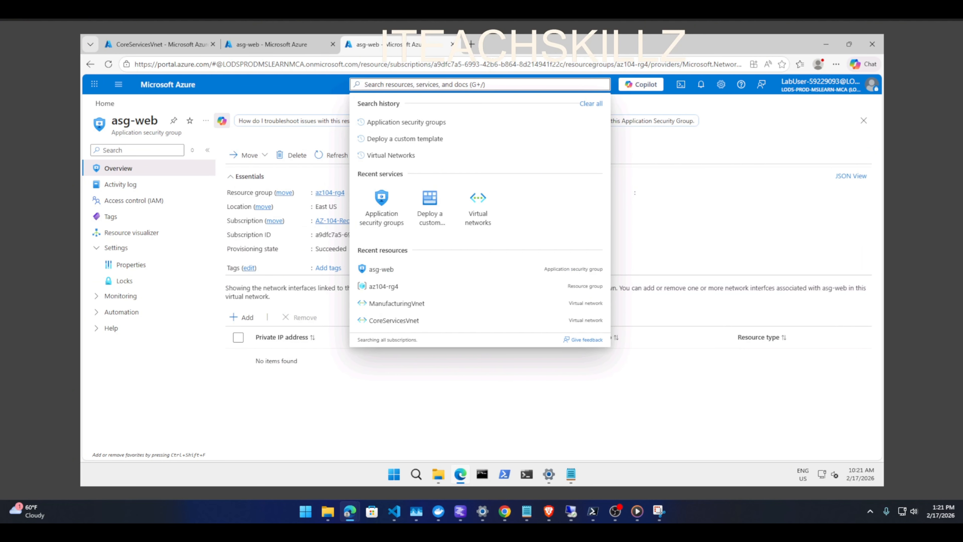
pyautogui.click(105, 104)
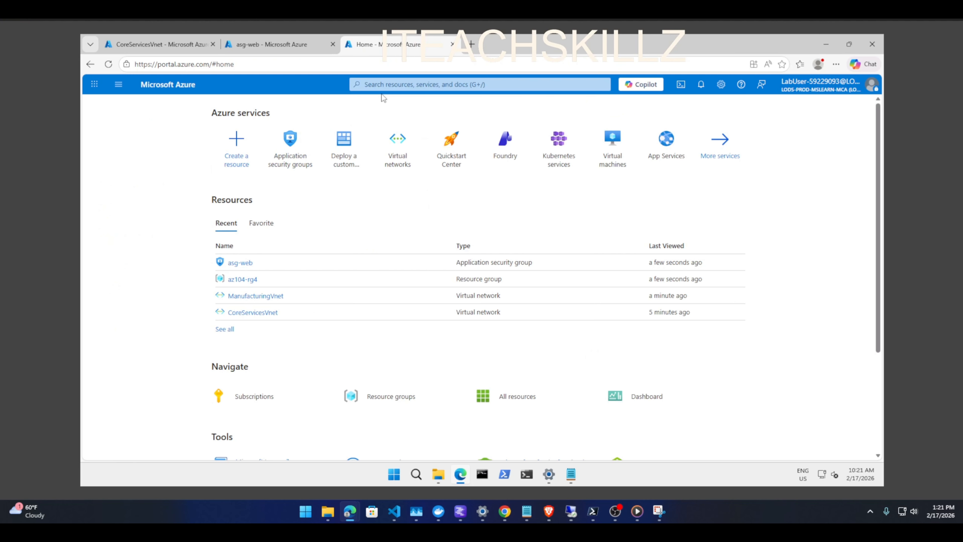
pyautogui.click(394, 85)
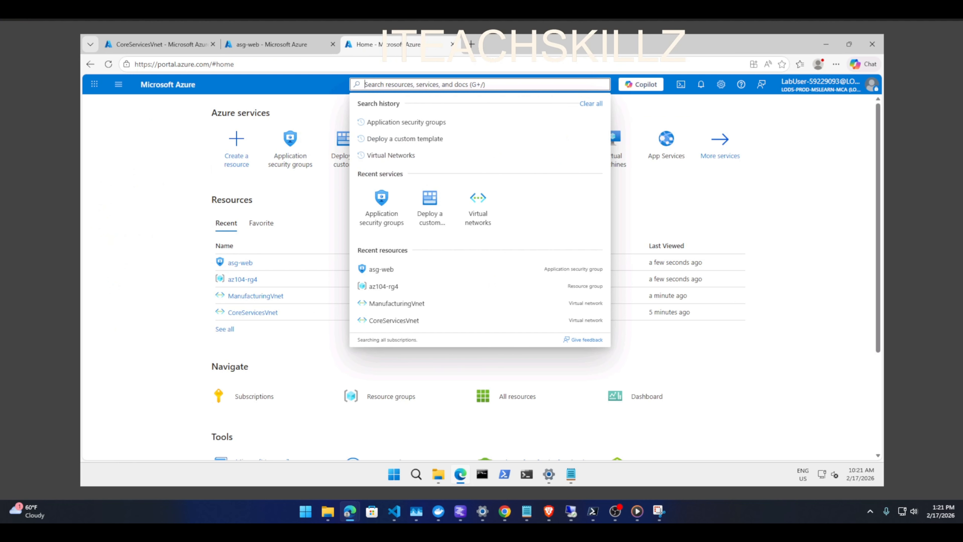
pyautogui.write('Network security groups')
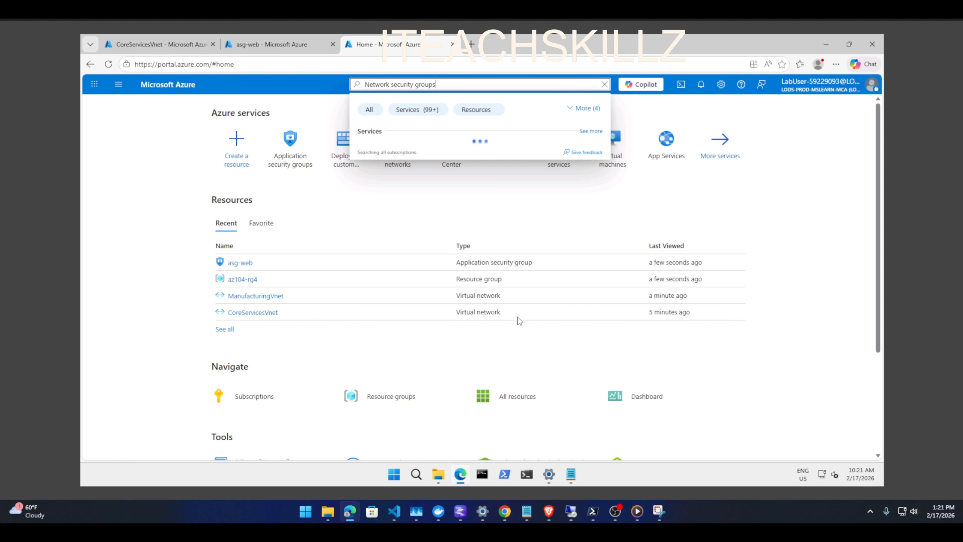
pyautogui.click(376, 150)
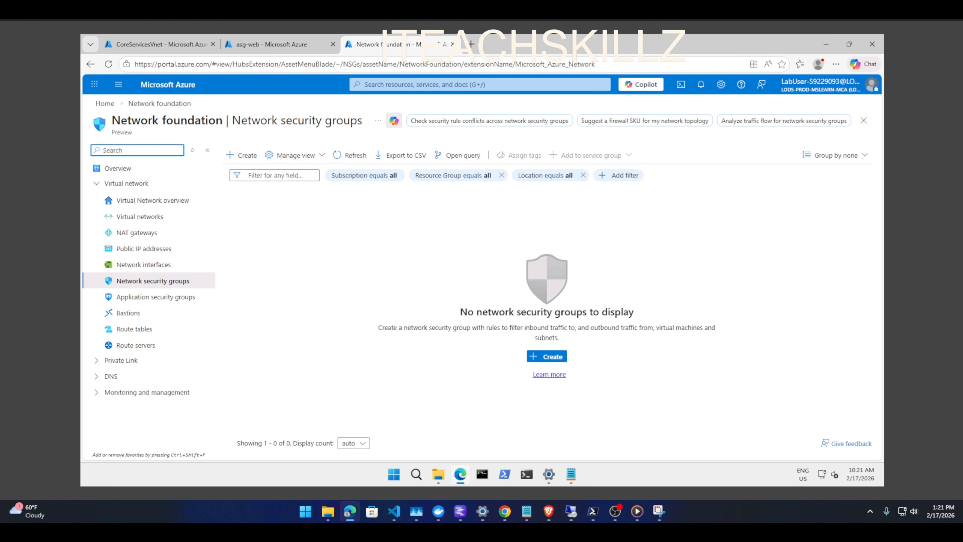
# Create a network security group named myNSGSecure in resource group az104-rg4, in the East US region.
pyautogui.click(547, 356)
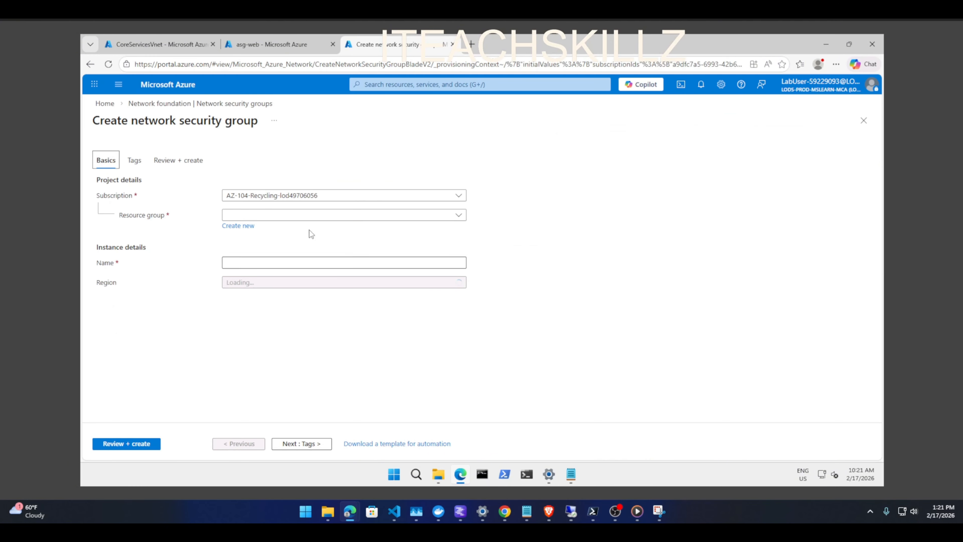
pyautogui.click(310, 219)
pyautogui.click(271, 250)
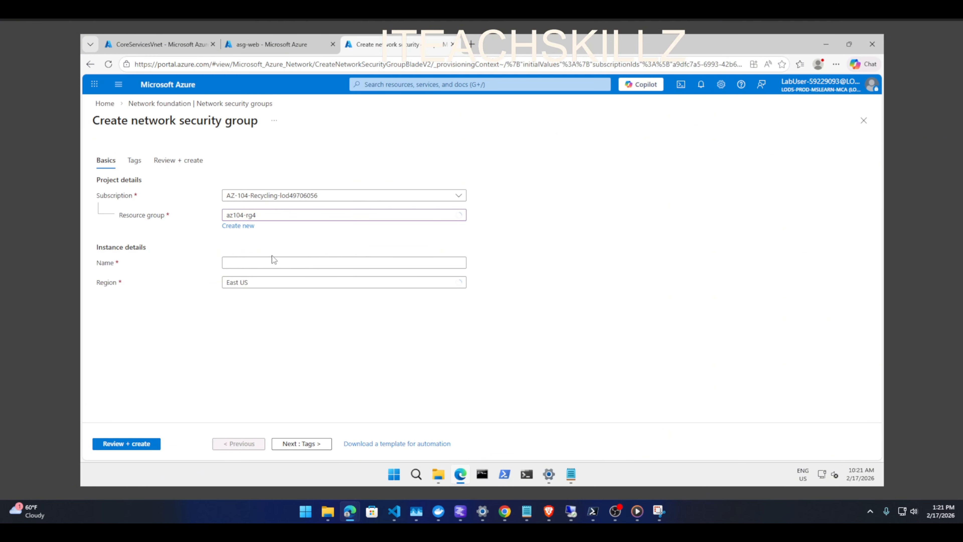
pyautogui.click(272, 262)
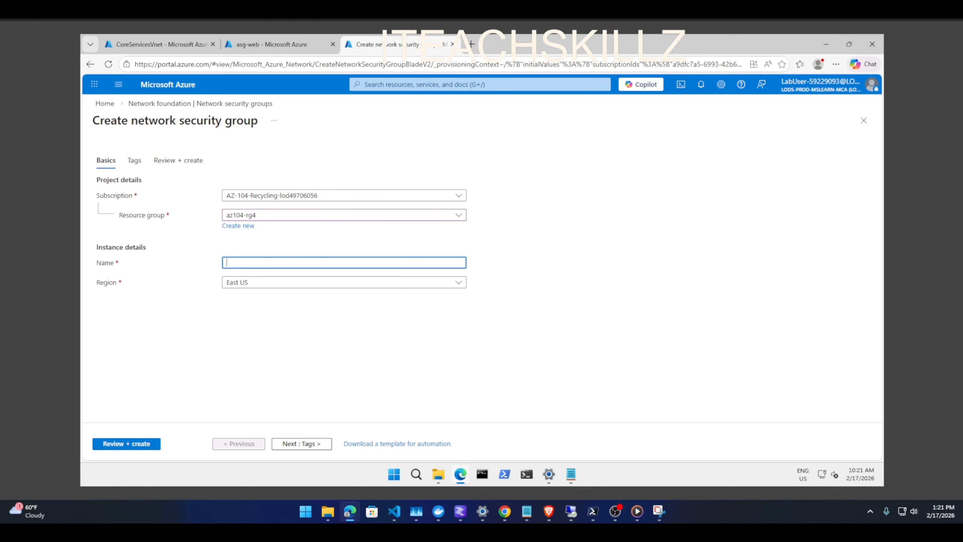
pyautogui.write('myNSGSecure')
pyautogui.click(142, 443)
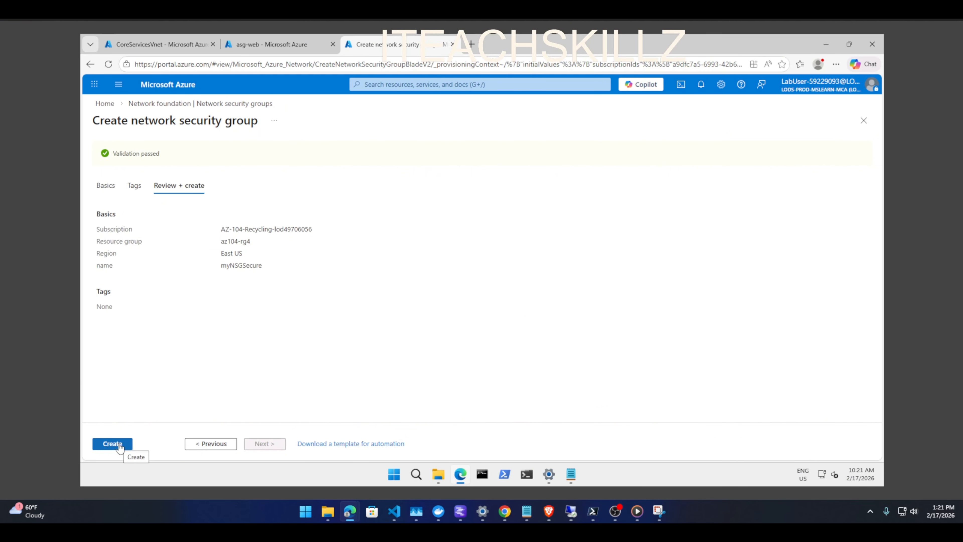
pyautogui.click(119, 443)
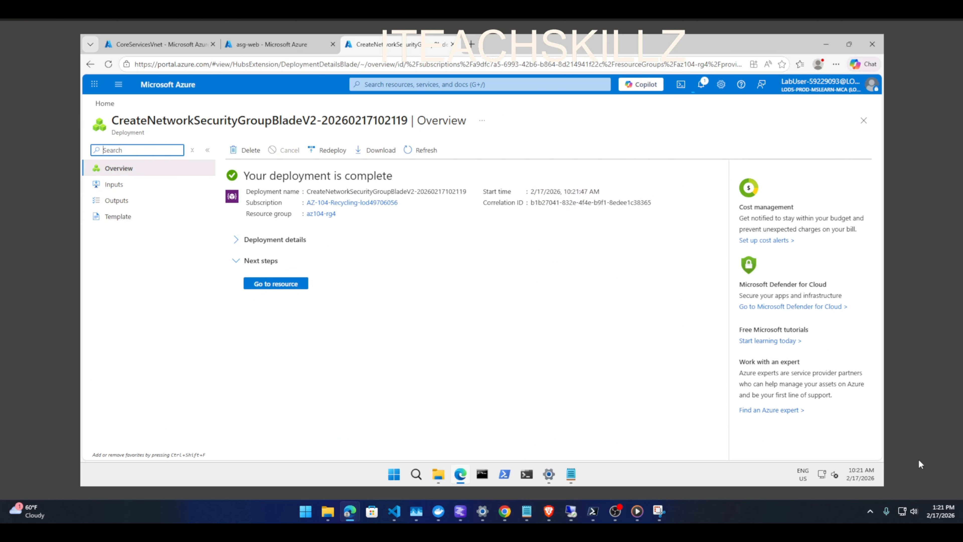
# Open the deployed myNSGSecure resource and look through its Subnets settings and its overview of default security rules.
pyautogui.click(285, 288)
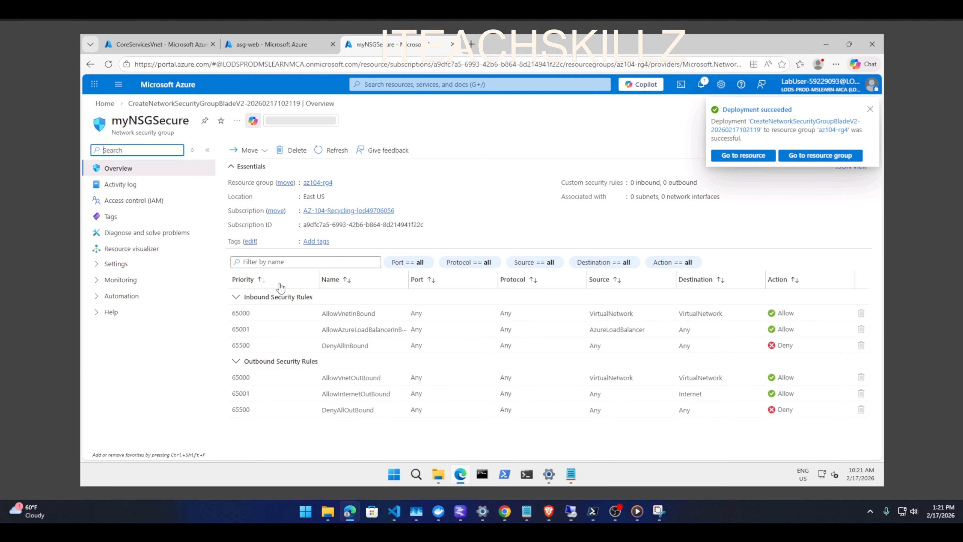
pyautogui.click(98, 266)
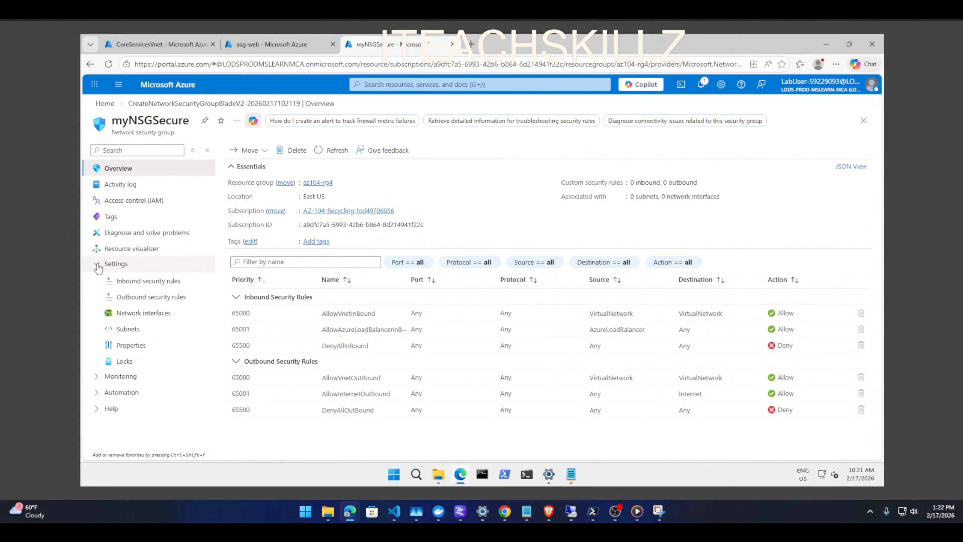
pyautogui.click(127, 332)
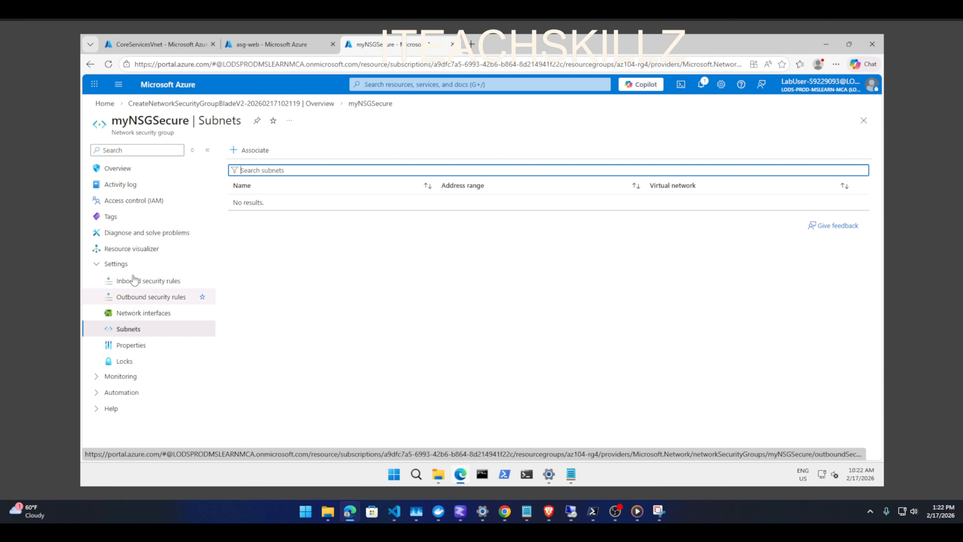
pyautogui.click(118, 169)
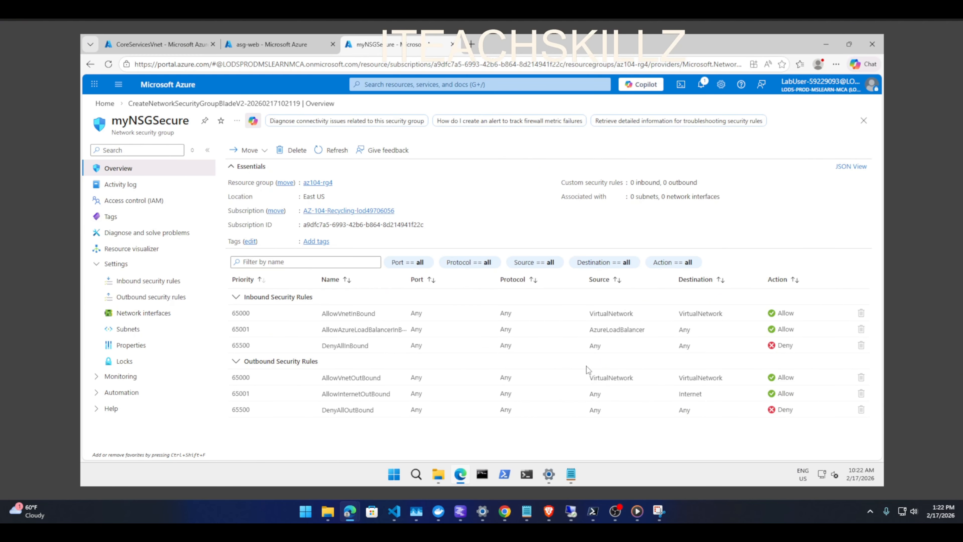
# Associate myNSGSecure with the SharedServicesSubnet of the CoreServicesVnet virtual network.
pyautogui.click(137, 331)
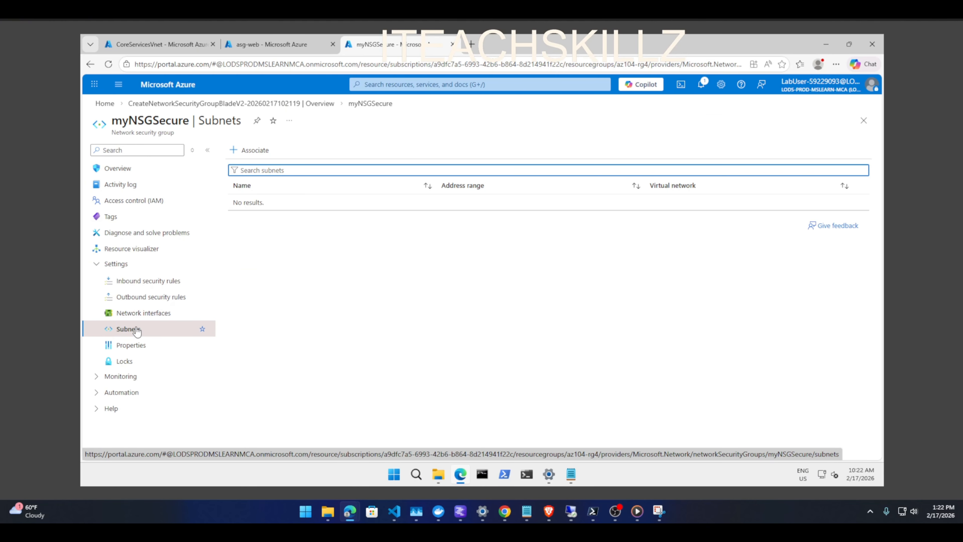
pyautogui.click(262, 157)
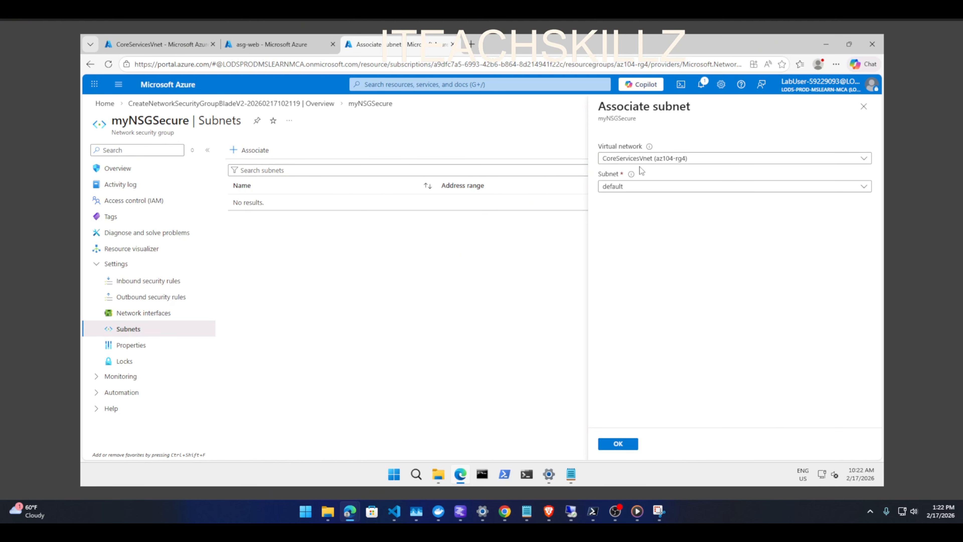
pyautogui.click(646, 185)
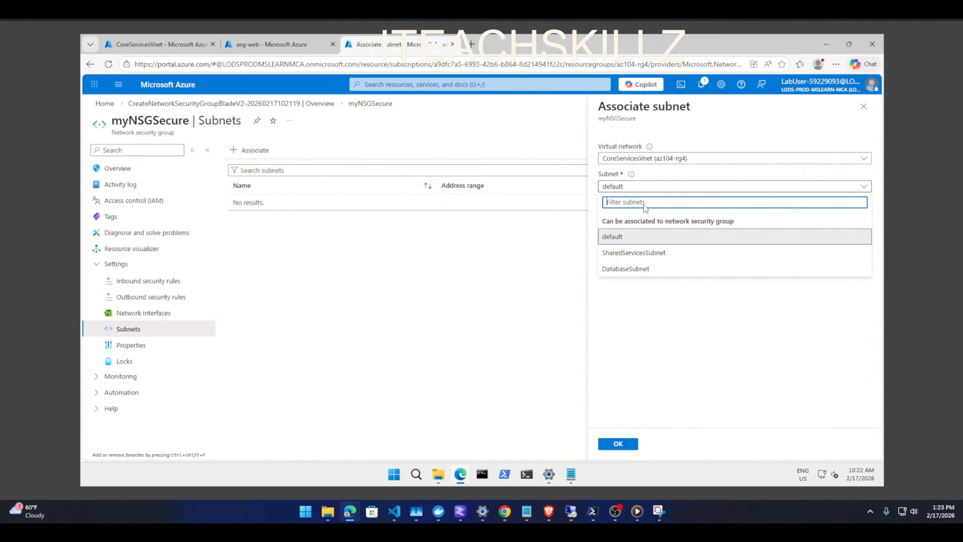
pyautogui.click(623, 252)
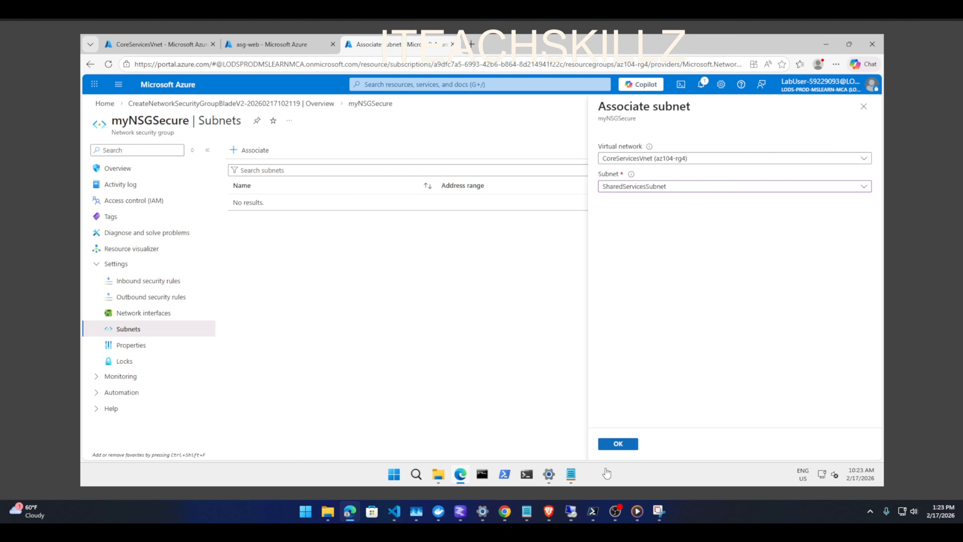
pyautogui.click(619, 444)
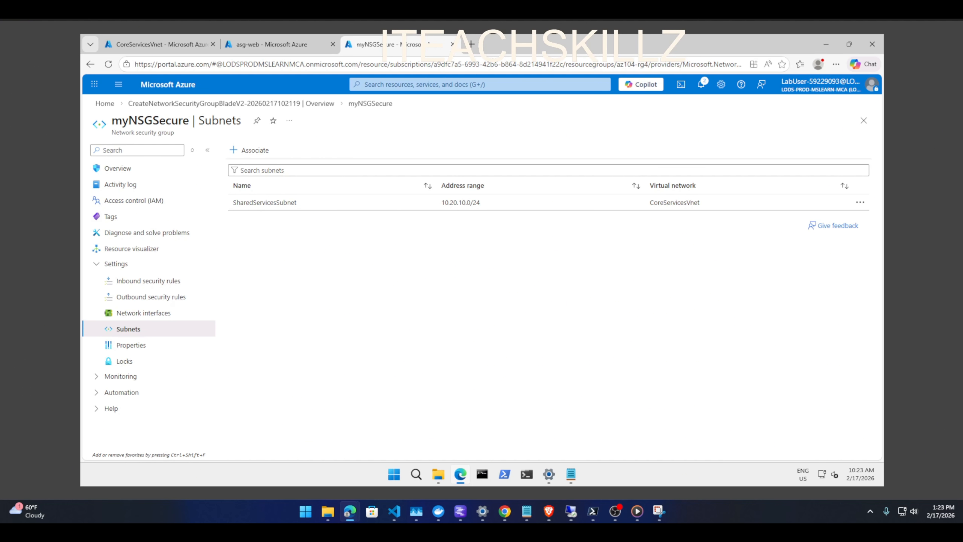
# Start a new inbound security rule for myNSGSecure with the application security group asg-web as its source.
pyautogui.click(148, 281)
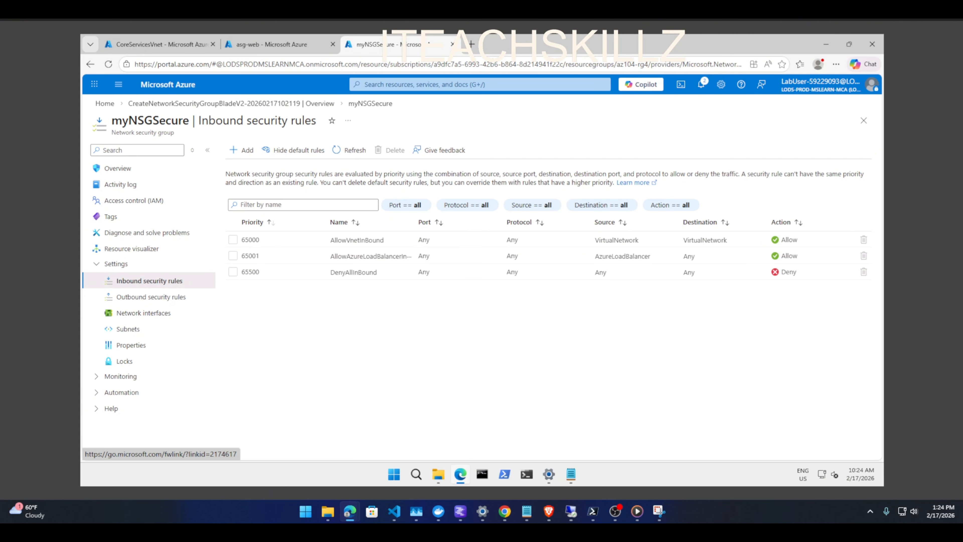
pyautogui.click(245, 156)
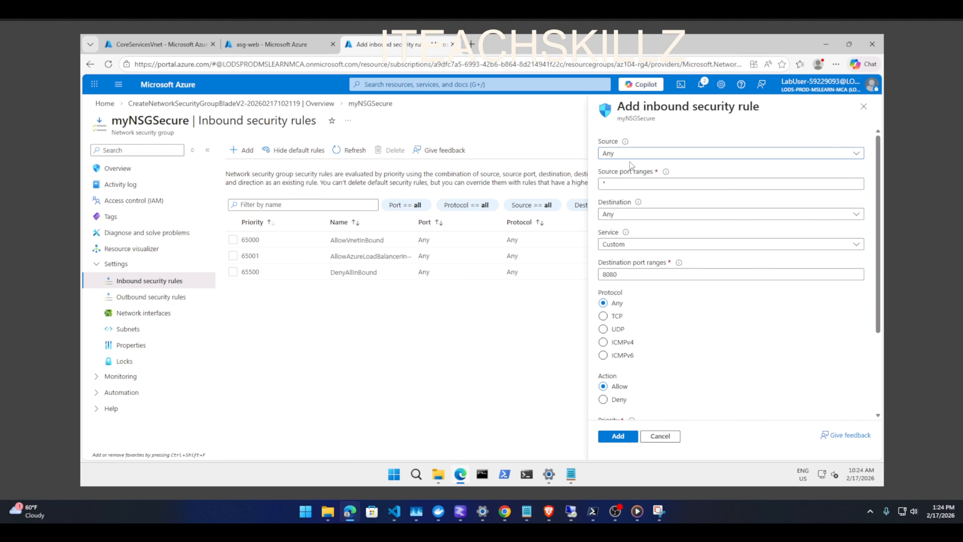
pyautogui.click(636, 156)
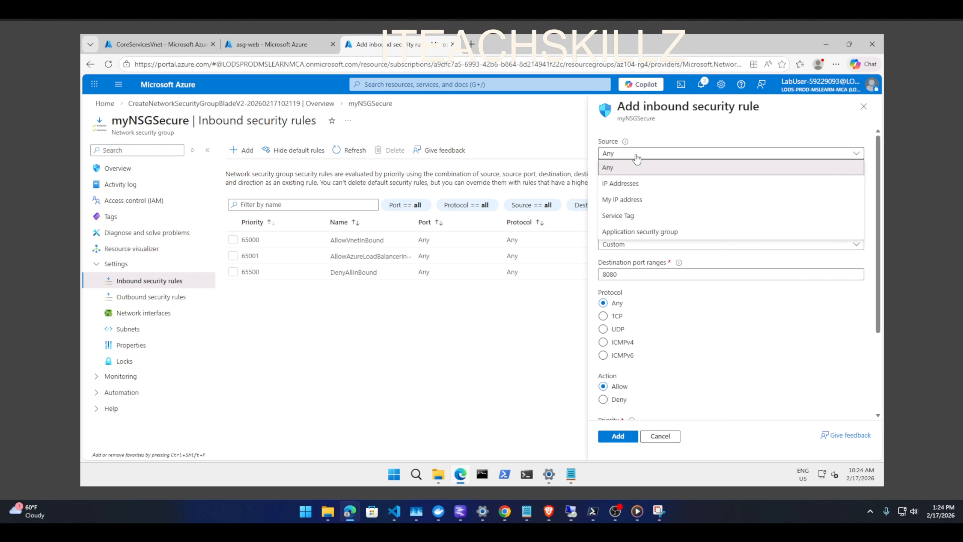
pyautogui.click(642, 231)
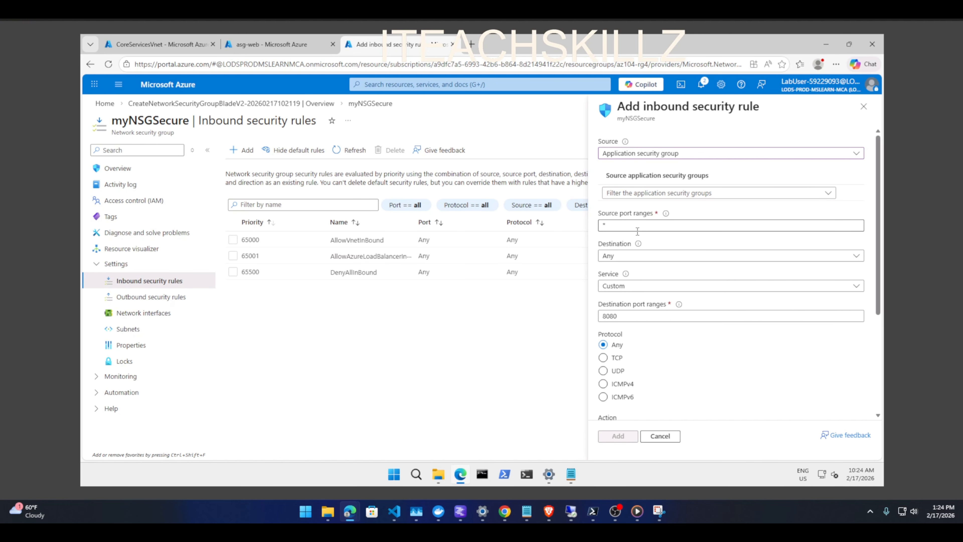
pyautogui.click(650, 153)
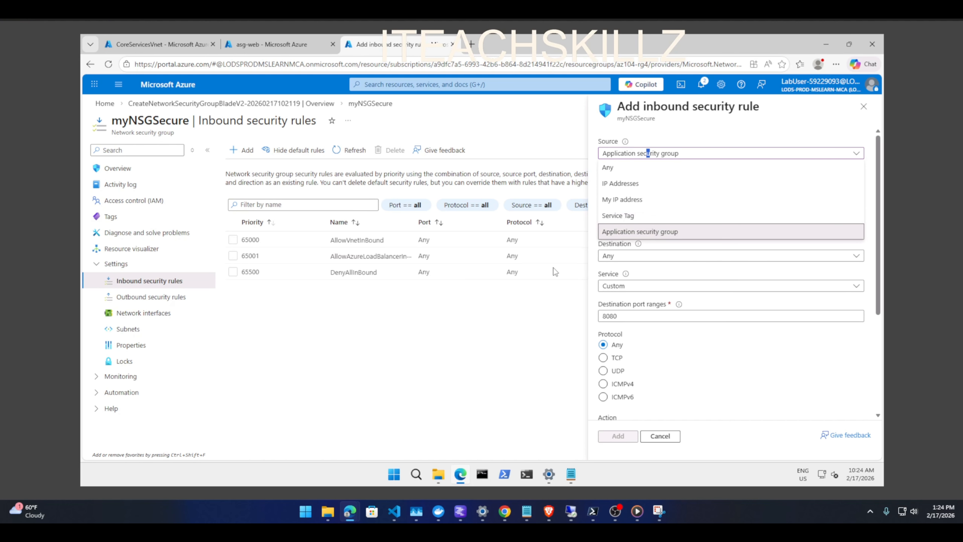
pyautogui.click(543, 294)
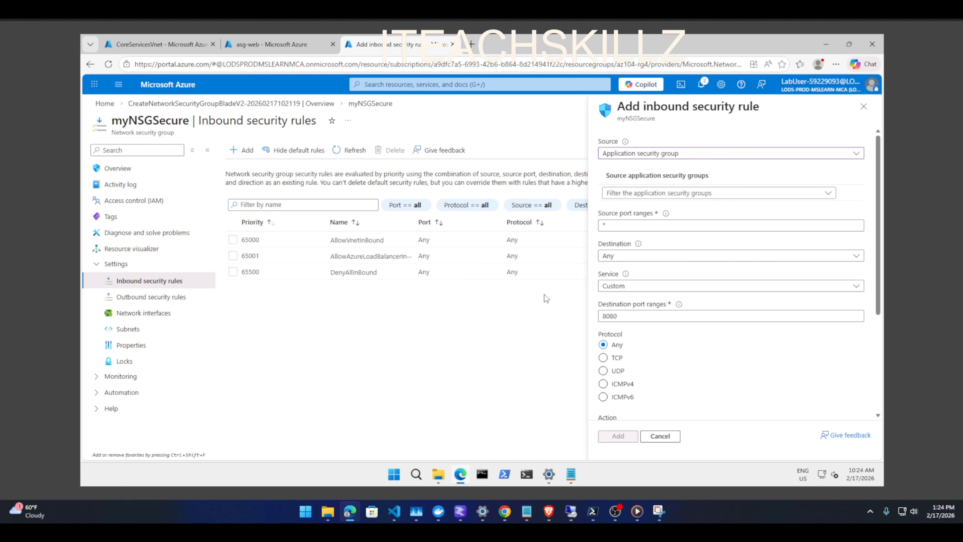
pyautogui.click(630, 195)
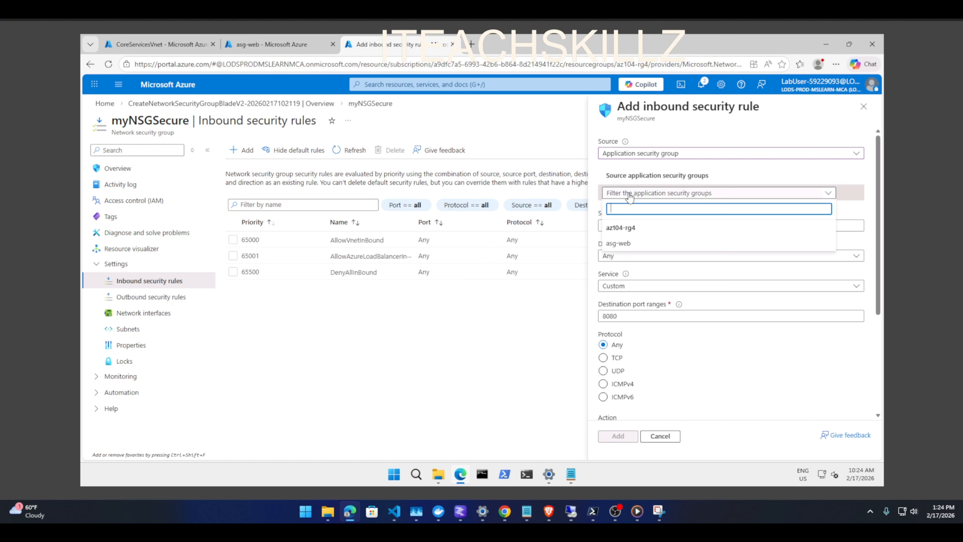
pyautogui.click(622, 244)
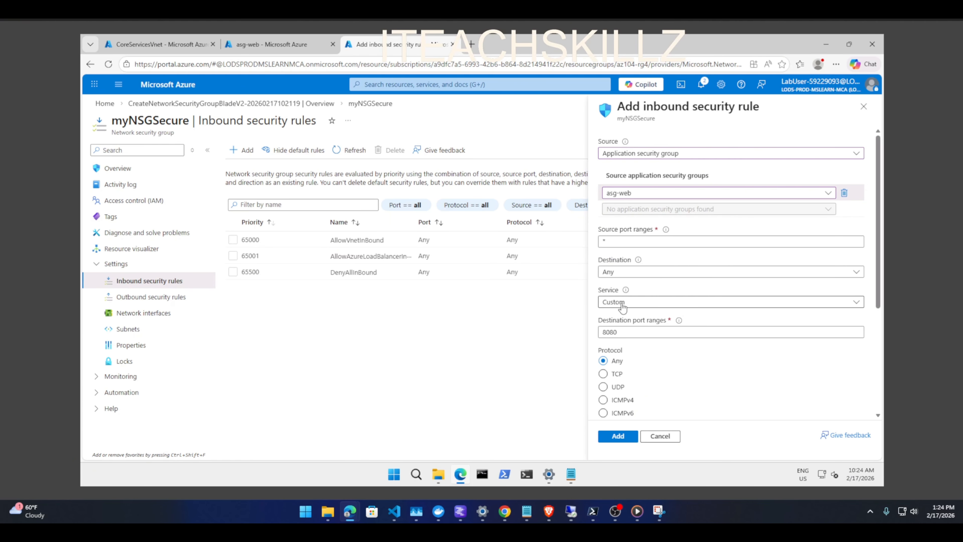
# Set the inbound rule's destination ports to 80,443 and its protocol to TCP, name it AllowASG, and add it with priority 100.
pyautogui.moveTo(625, 332); pyautogui.dragTo(597, 328)
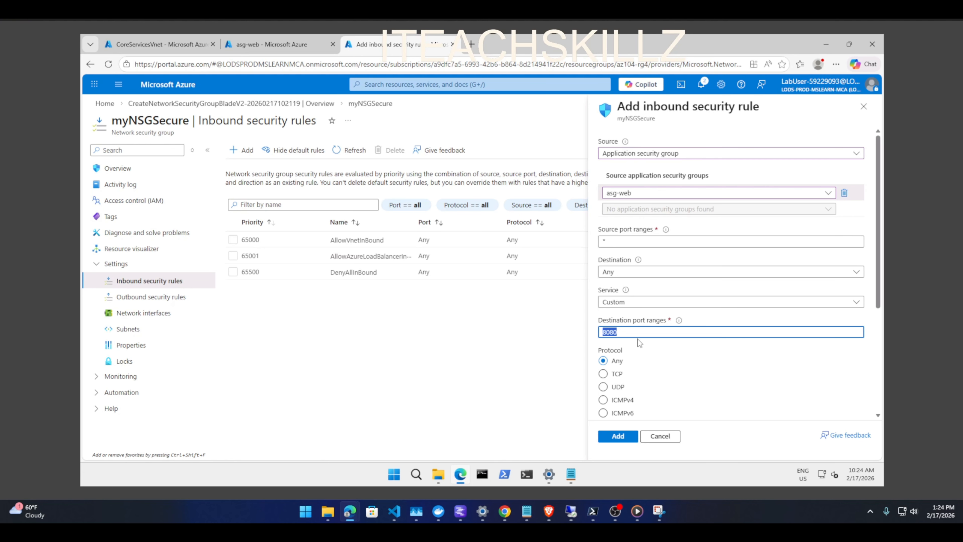
pyautogui.write('8')
pyautogui.scroll(-3, 647, 342)
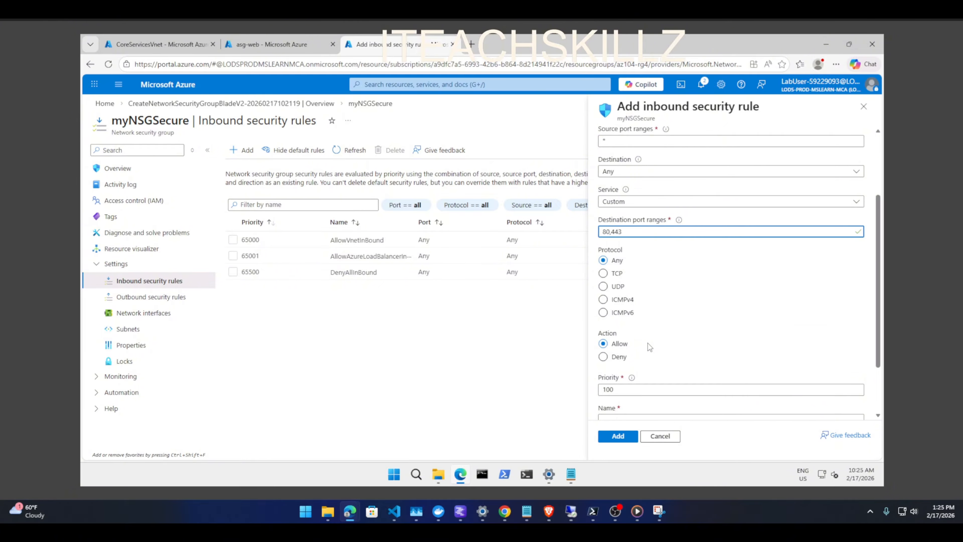
pyautogui.click(603, 273)
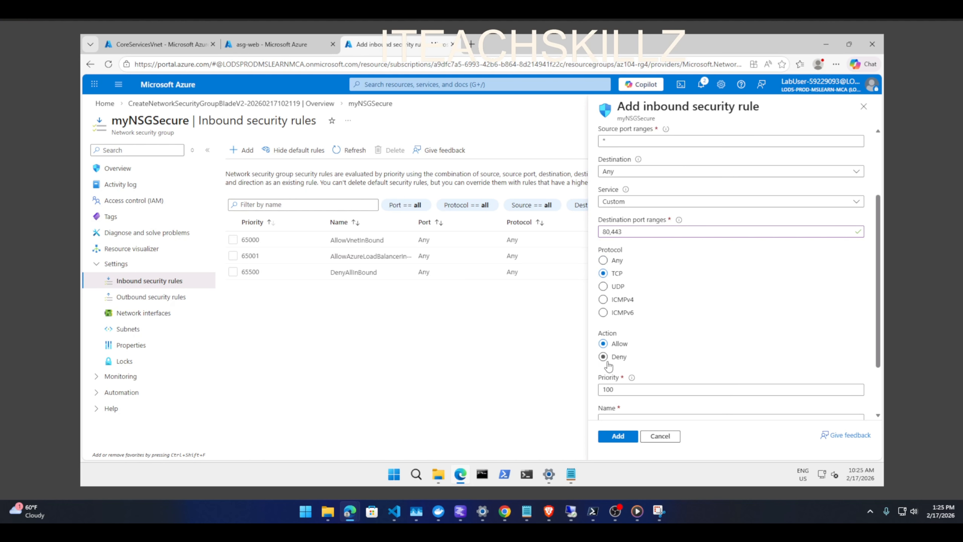
pyautogui.click(614, 389)
pyautogui.press('Tab')
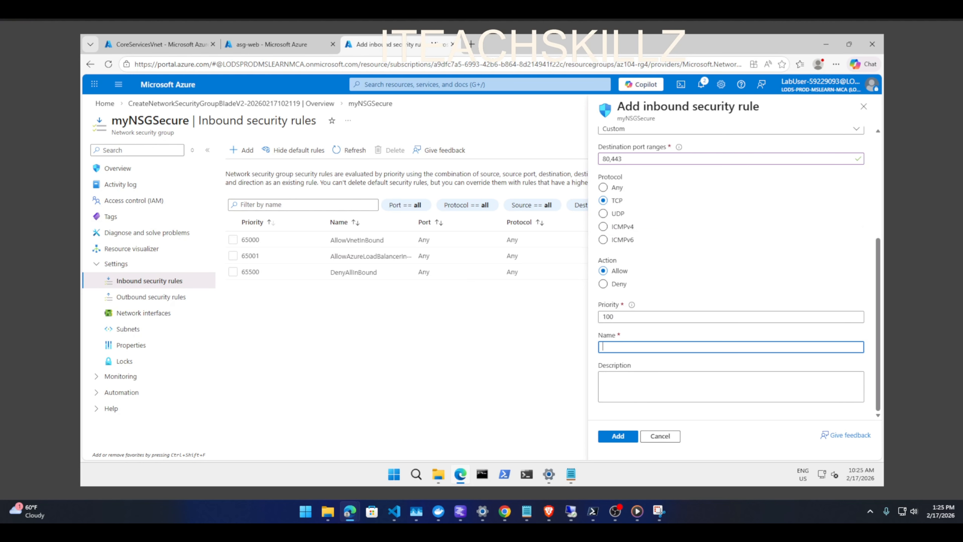
pyautogui.write('AllowASG')
pyautogui.scroll(5, 652, 295)
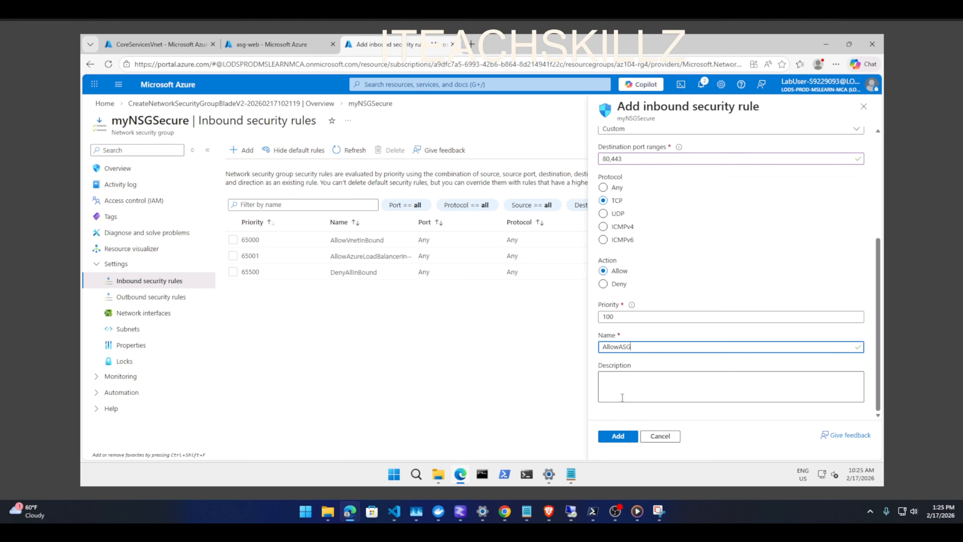
pyautogui.click(617, 440)
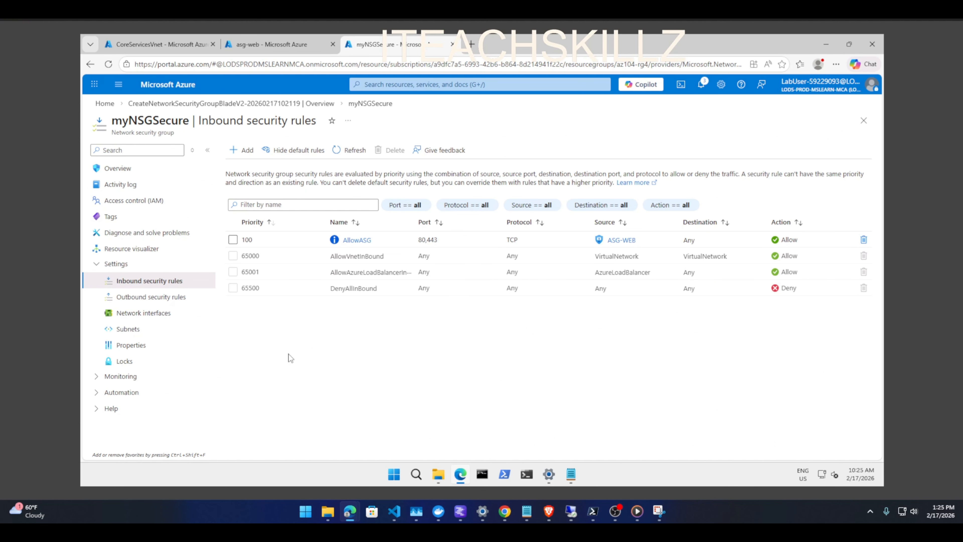
# Start a new outbound security rule for myNSGSecure with the Internet service tag as destination and * as destination port ranges.
pyautogui.click(169, 297)
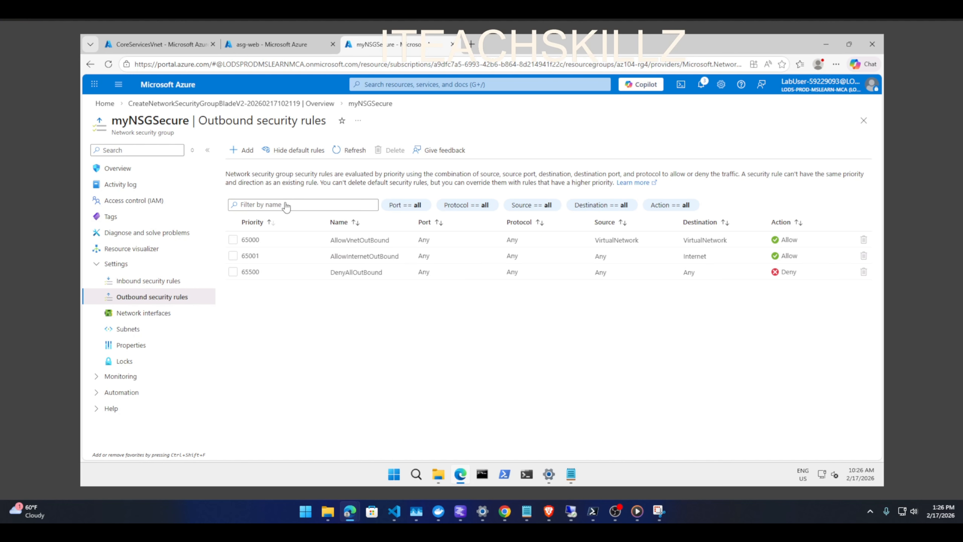
pyautogui.click(243, 152)
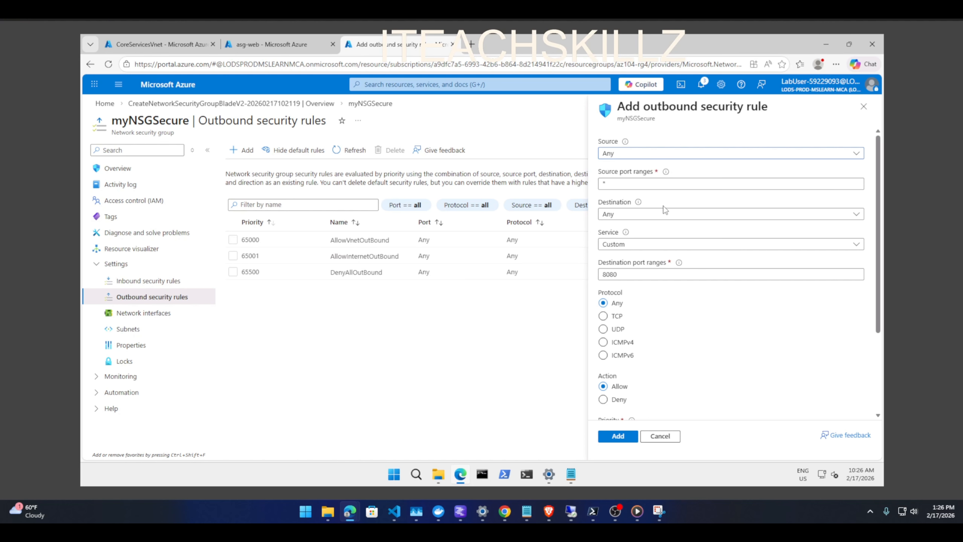
pyautogui.click(647, 215)
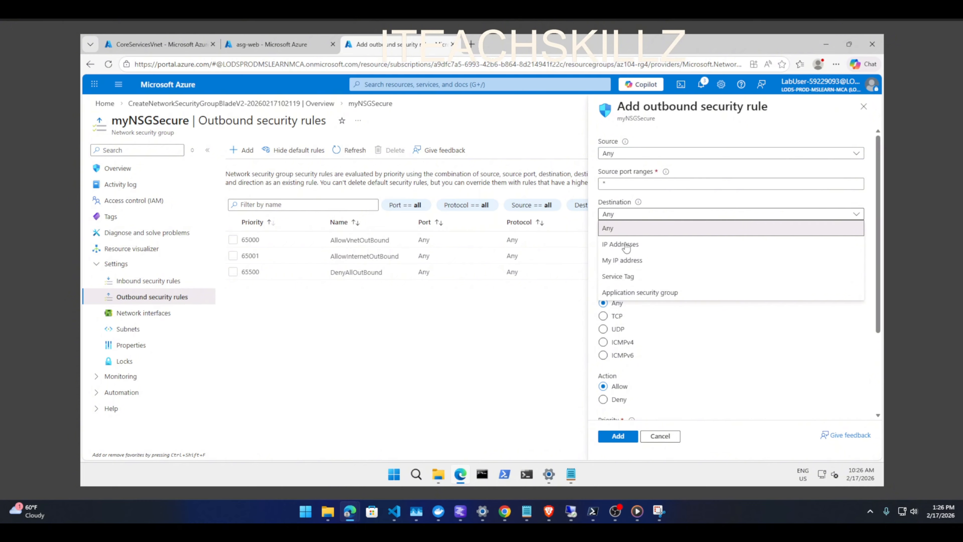
pyautogui.click(618, 276)
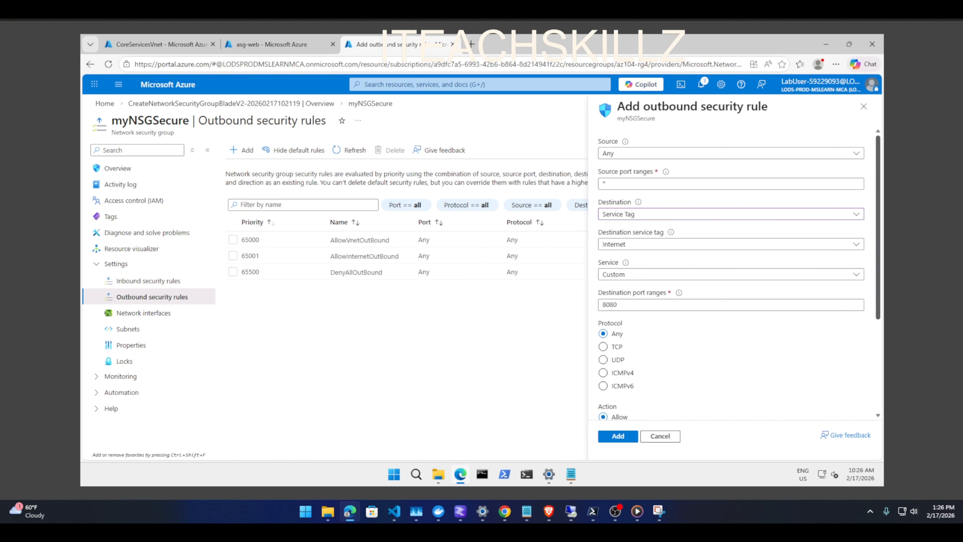
pyautogui.moveTo(644, 308); pyautogui.dragTo(600, 302)
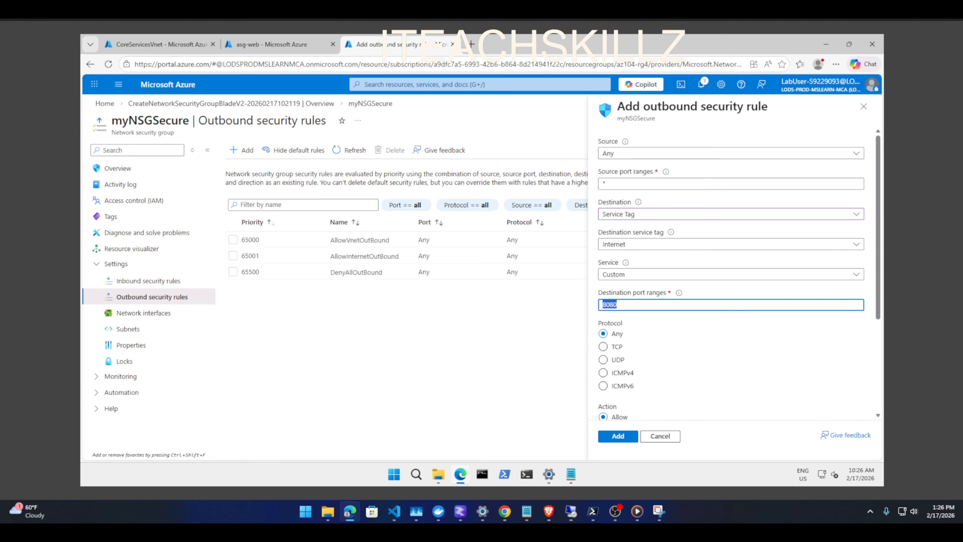
pyautogui.write('*')
# Set the outbound rule's action to Deny and priority to 4096, name it DenyInternetOutbound, and add it.
pyautogui.scroll(-3, 616, 396)
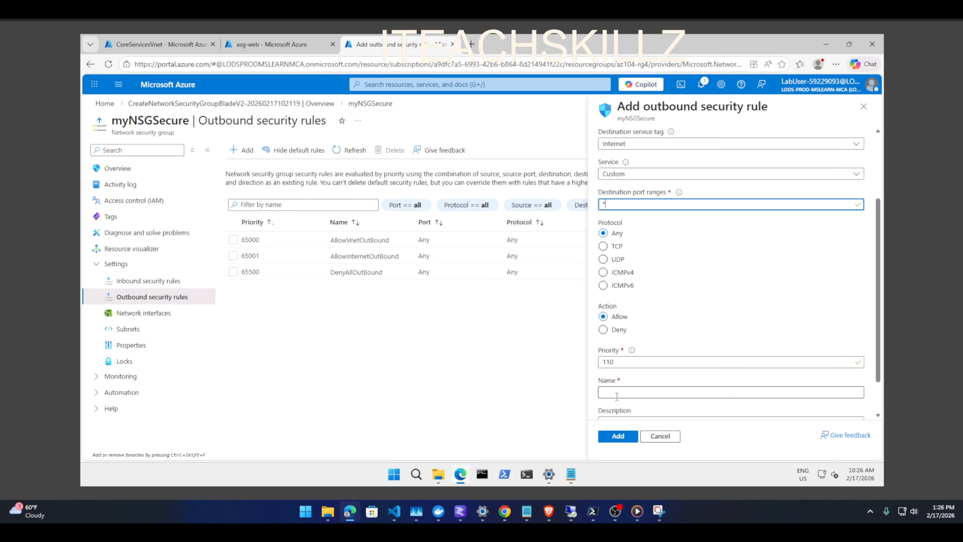
pyautogui.click(606, 334)
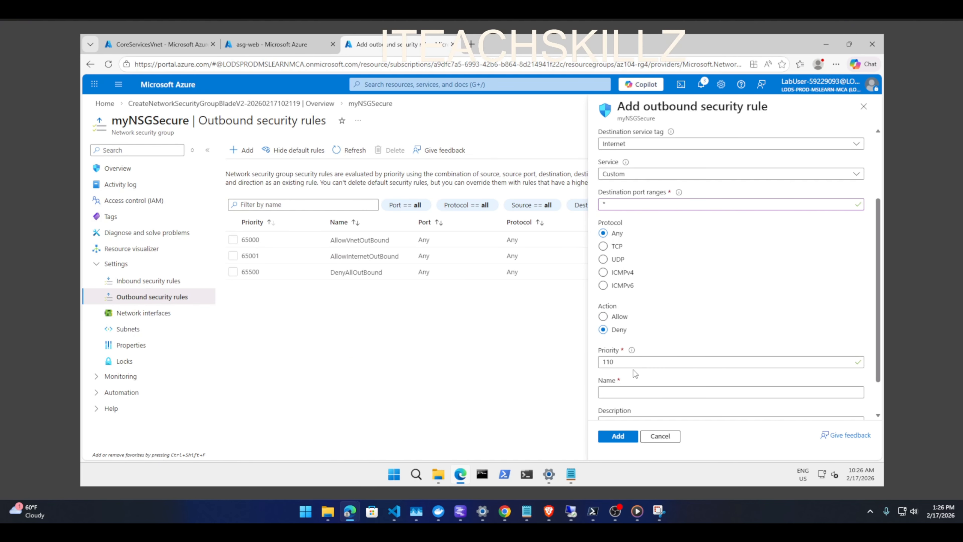
pyautogui.moveTo(623, 363); pyautogui.dragTo(589, 361)
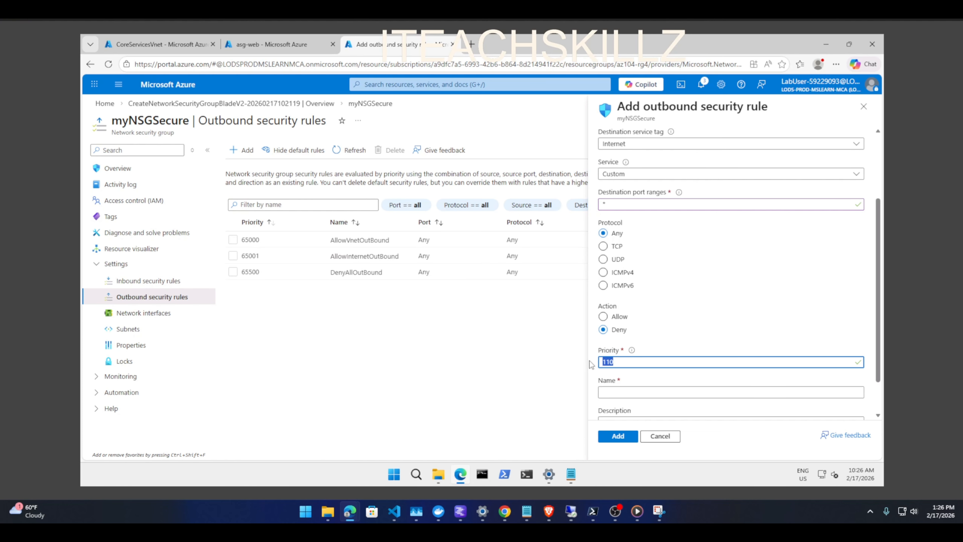
pyautogui.write('4096')
pyautogui.press('Tab')
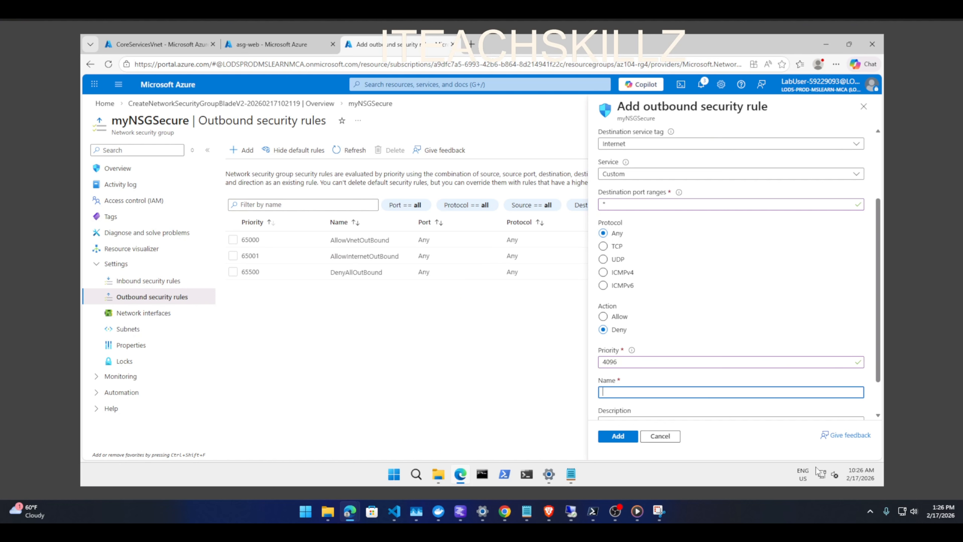
pyautogui.write('DenyInternetOutbound')
pyautogui.scroll(-1, 697, 290)
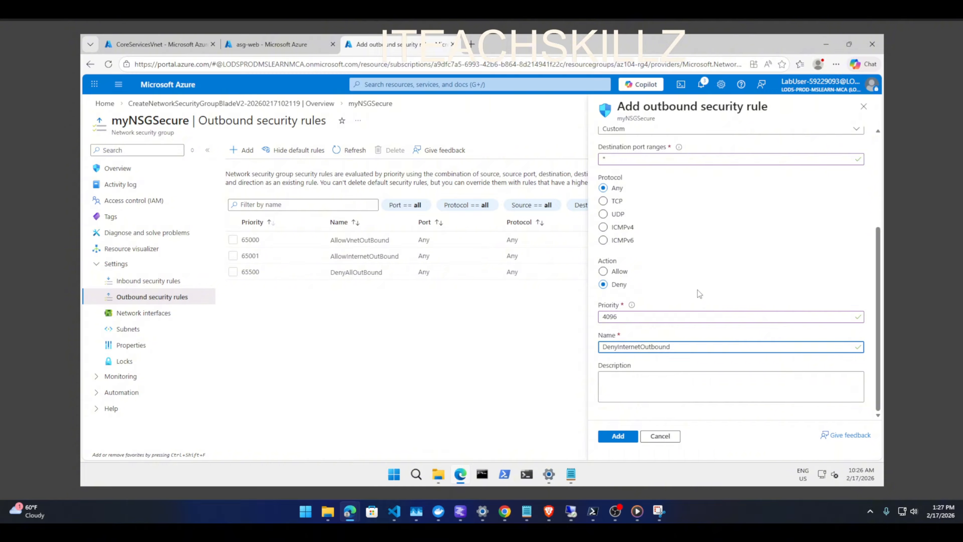
pyautogui.scroll(3, 697, 288)
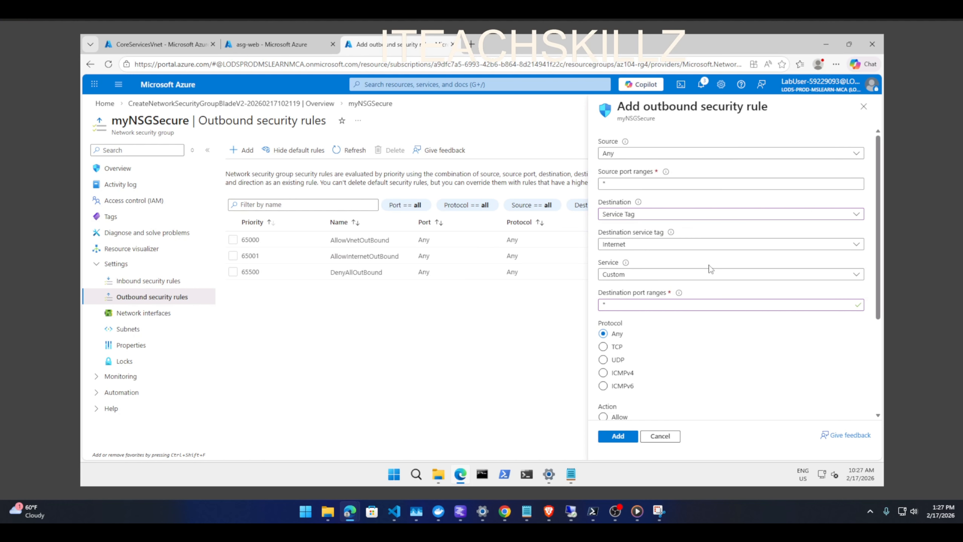
pyautogui.click(751, 248)
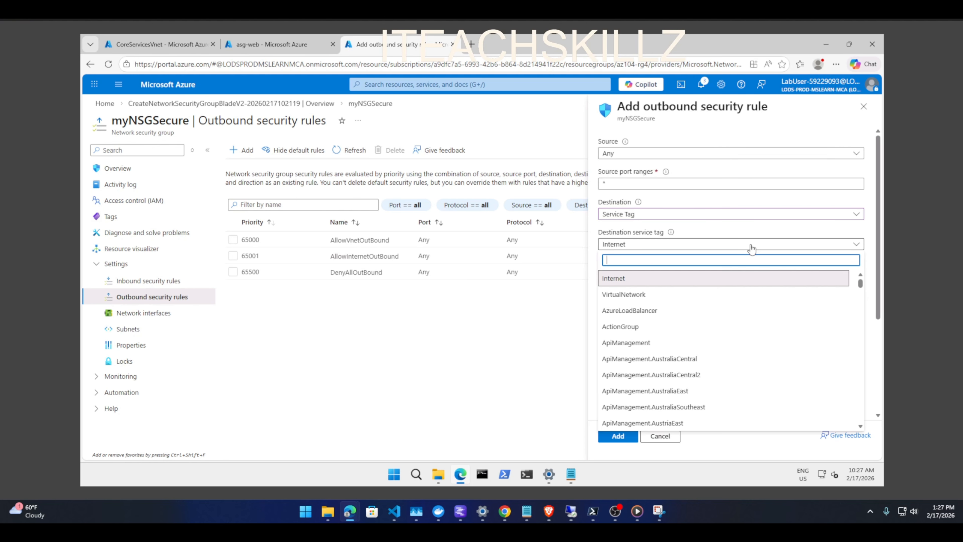
pyautogui.click(750, 249)
pyautogui.scroll(-4, 683, 365)
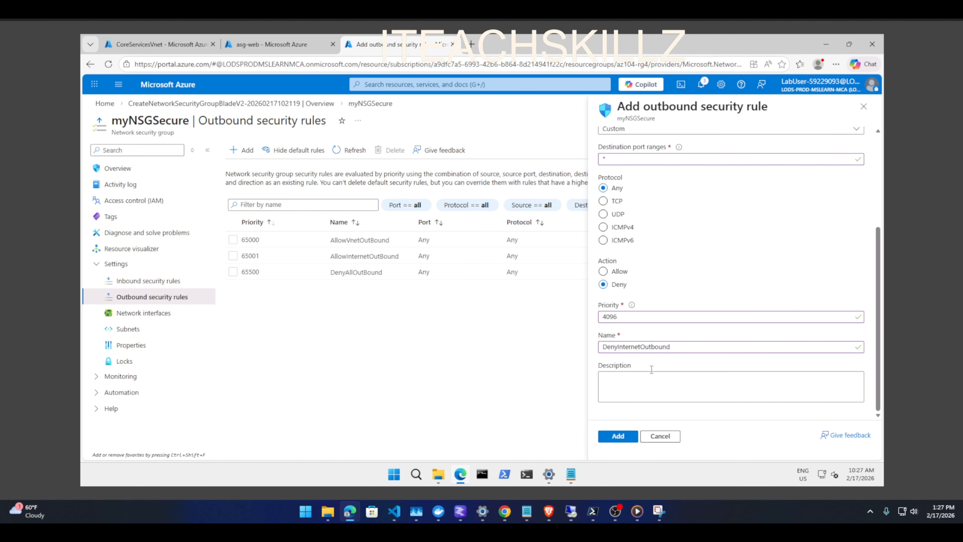
pyautogui.click(617, 436)
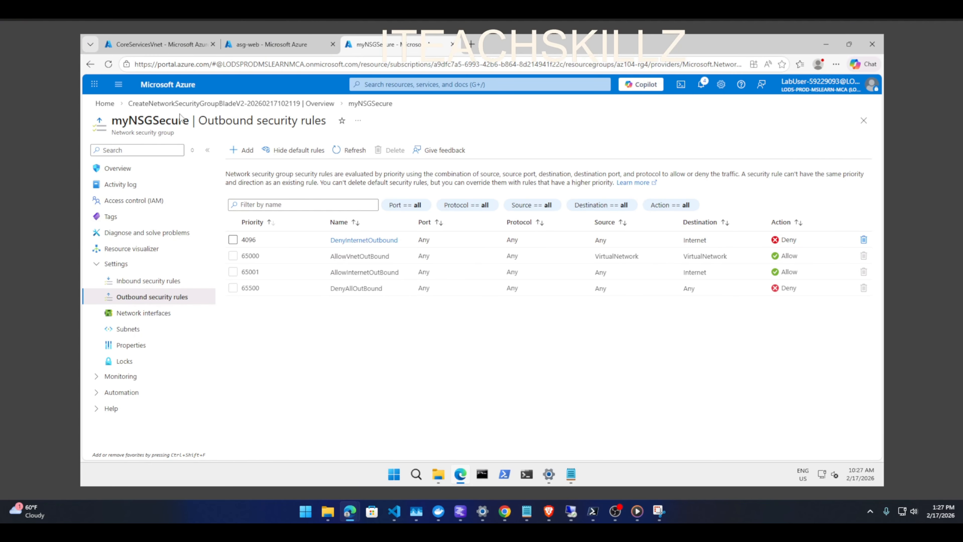
# Return to the portal home, search for the DNS zones service, and start creating a DNS zone.
pyautogui.click(105, 103)
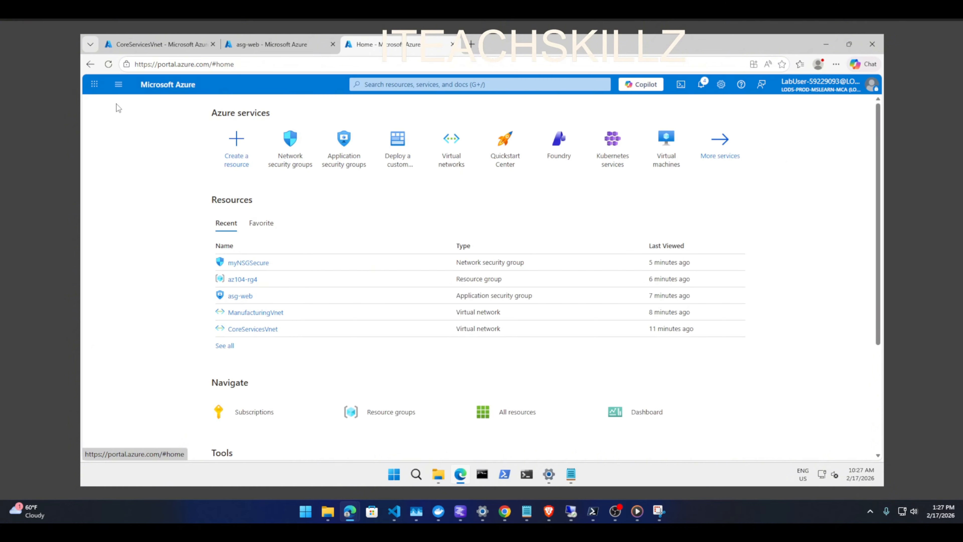
pyautogui.click(456, 84)
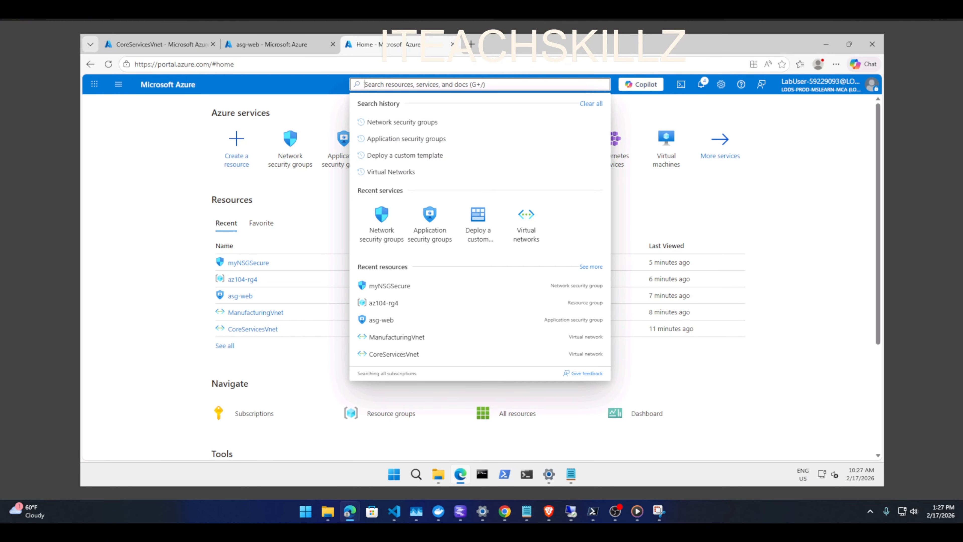
pyautogui.write('DNS zones')
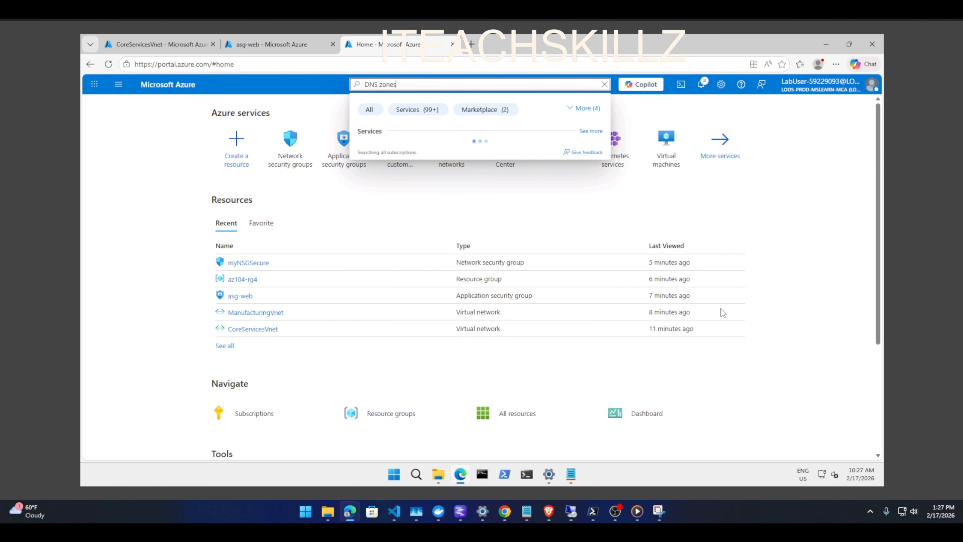
pyautogui.click(379, 151)
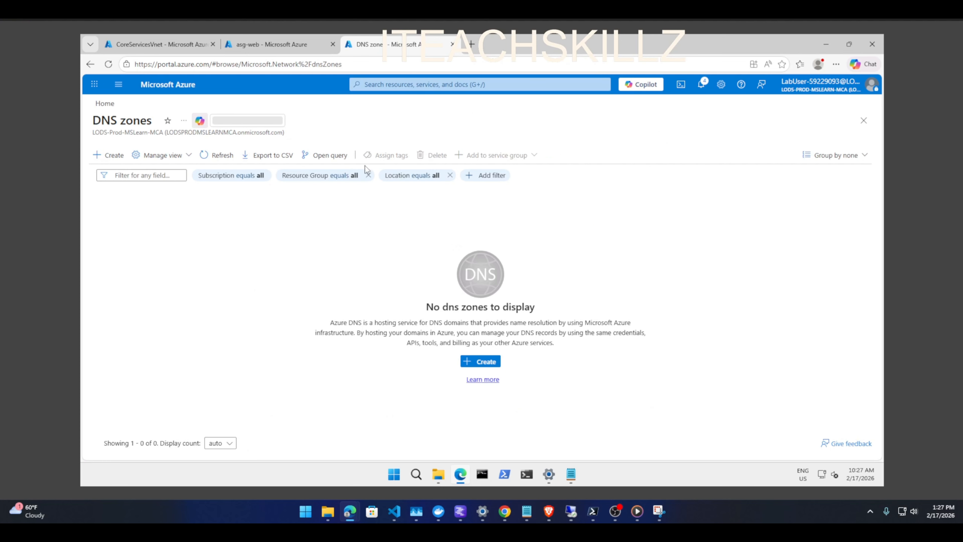
pyautogui.click(480, 363)
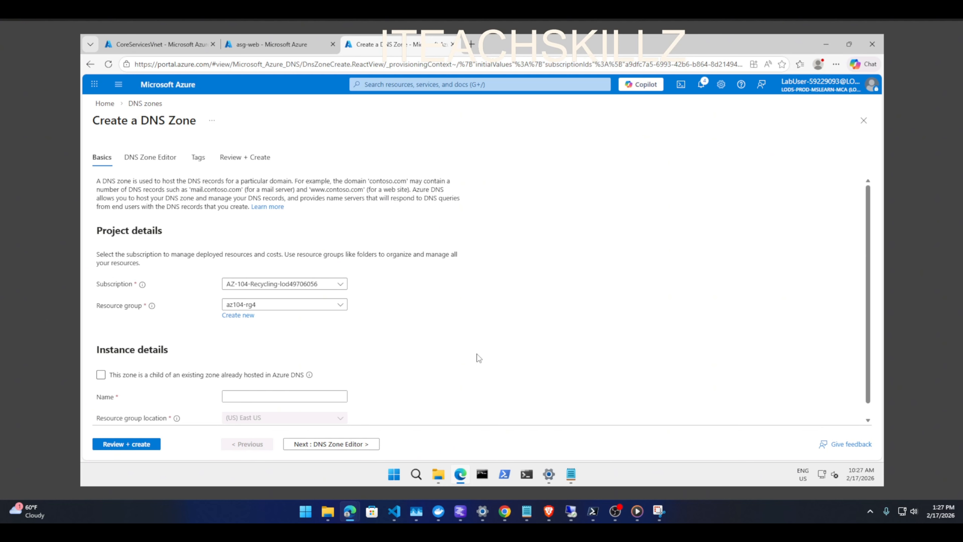
# Name the new public DNS zone contoso.org.
pyautogui.scroll(-1, 329, 300)
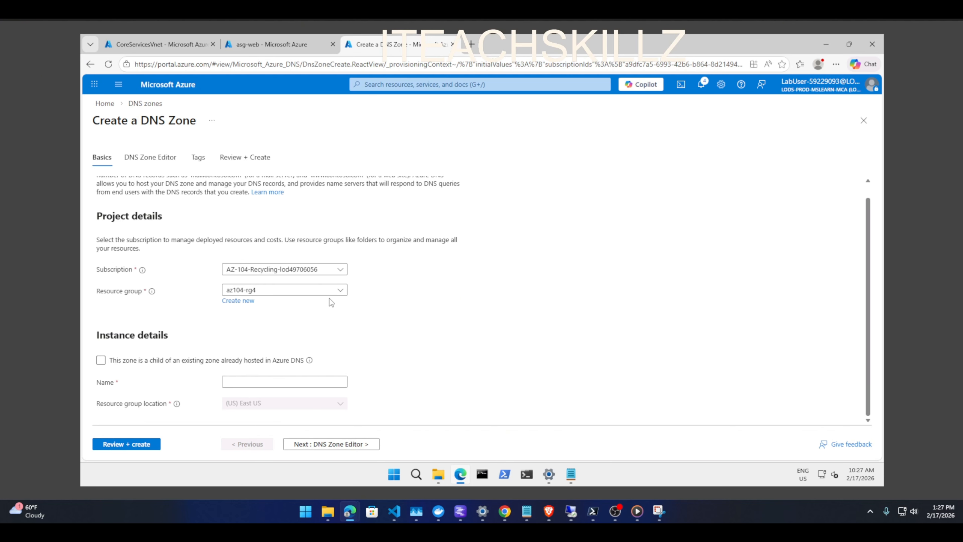
pyautogui.click(279, 382)
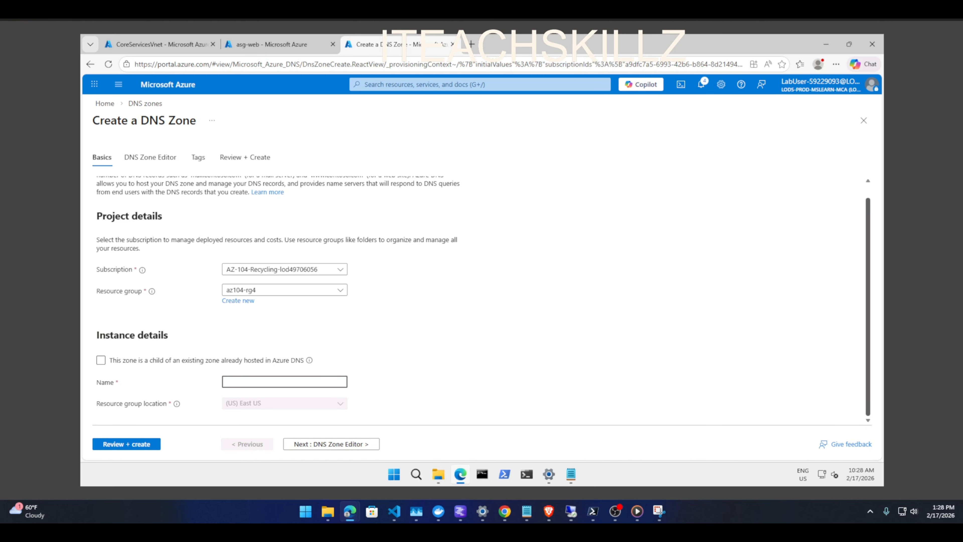
pyautogui.write('contoso.com')
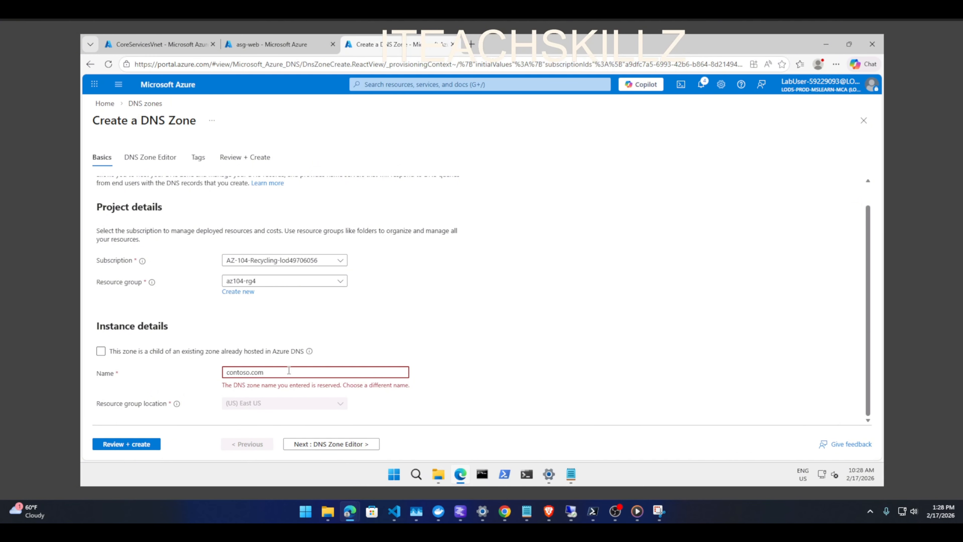
pyautogui.press('BackSpace')
pyautogui.press('BackSpace')
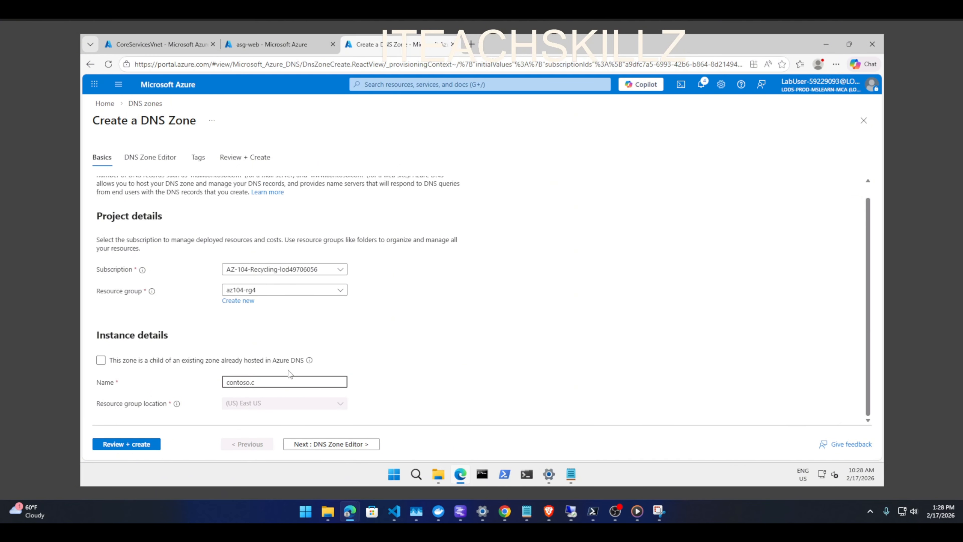
pyautogui.write('orgh')
pyautogui.press('BackSpace')
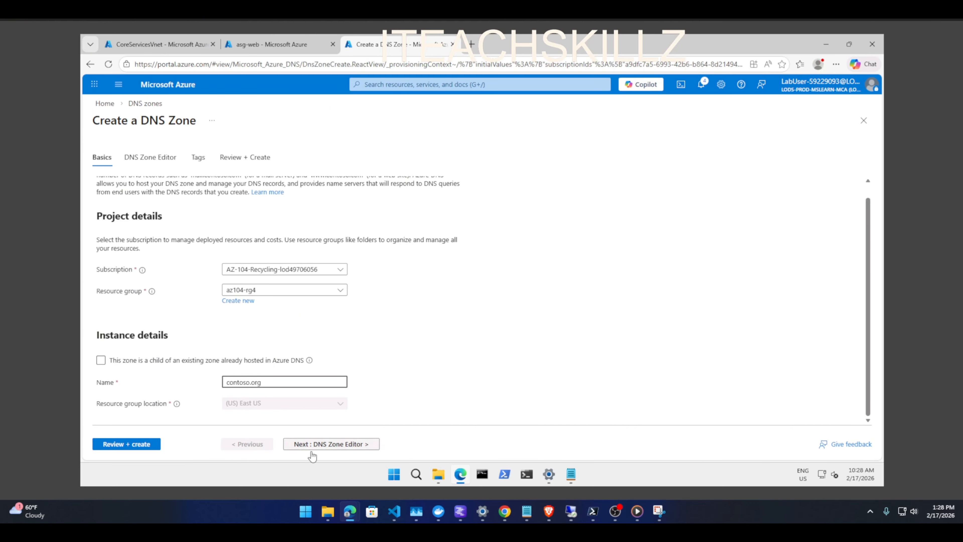
# Look at the optional zone file settings without changing them, then validate and create the contoso.org DNS zone.
pyautogui.click(319, 446)
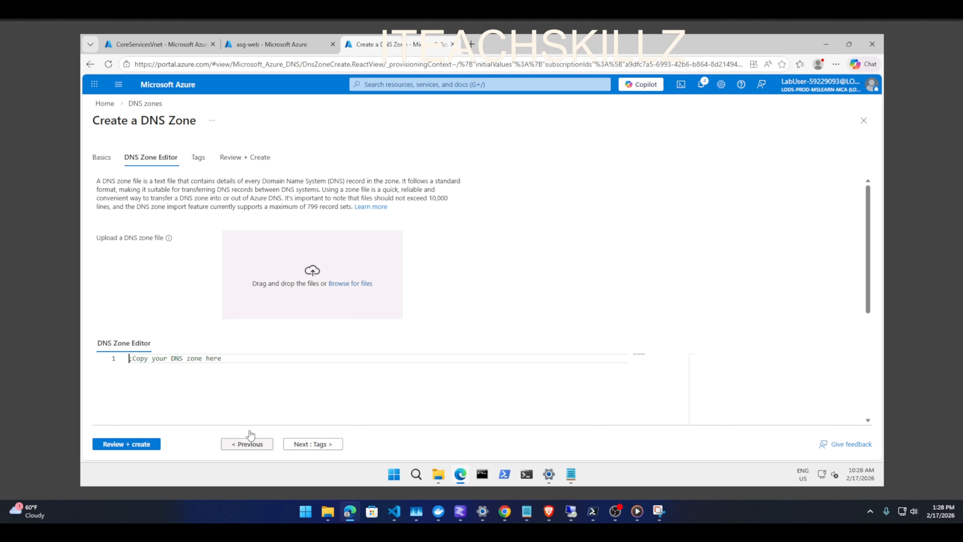
pyautogui.click(244, 443)
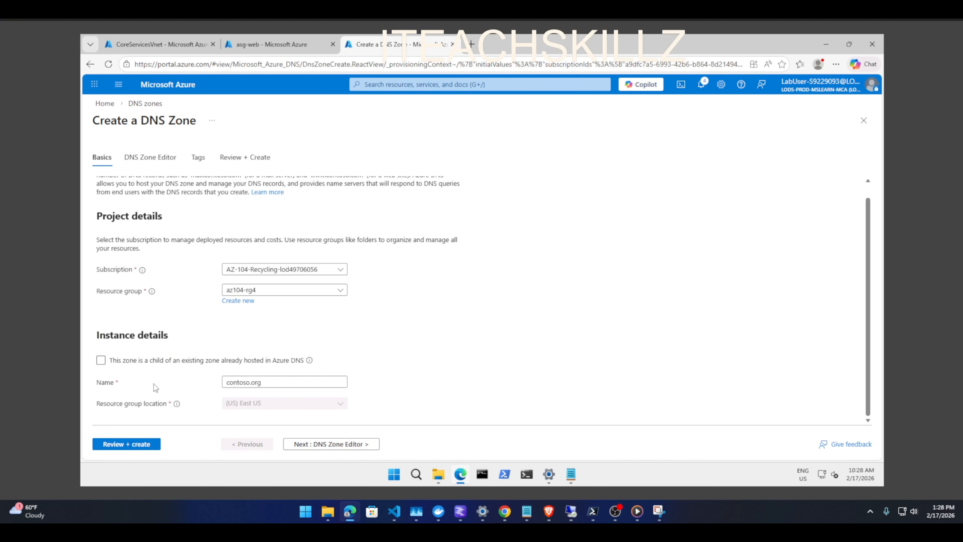
pyautogui.click(120, 447)
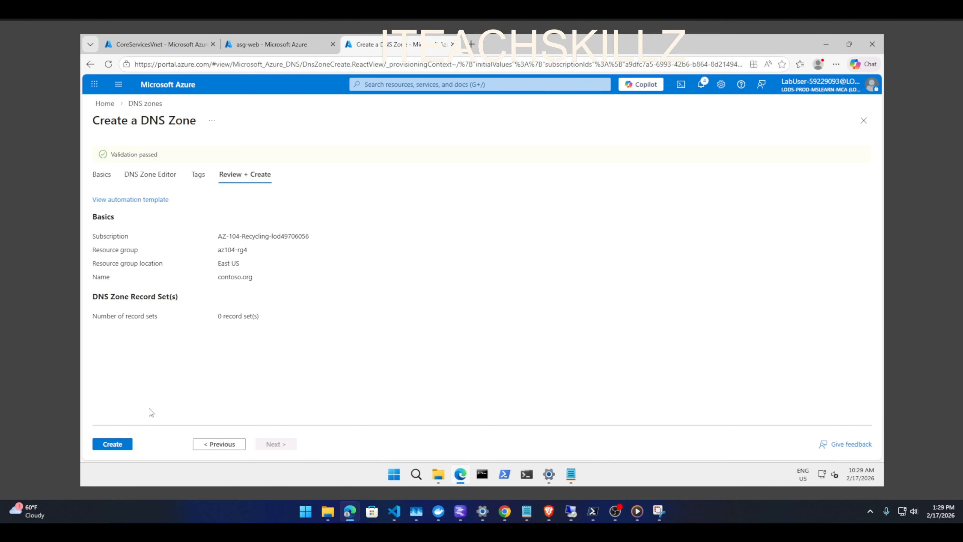
pyautogui.click(112, 443)
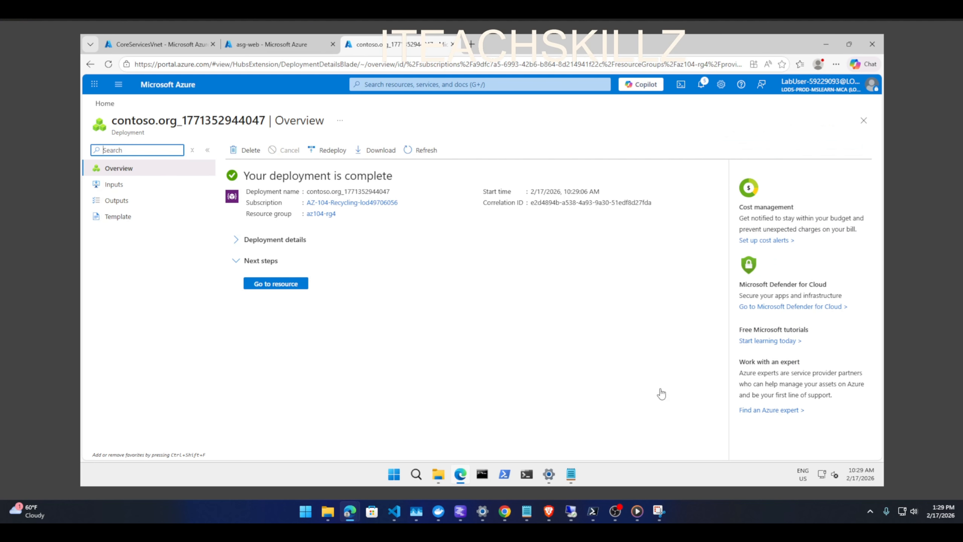
# Open the deployed contoso.org DNS zone and display its record sets.
pyautogui.click(291, 290)
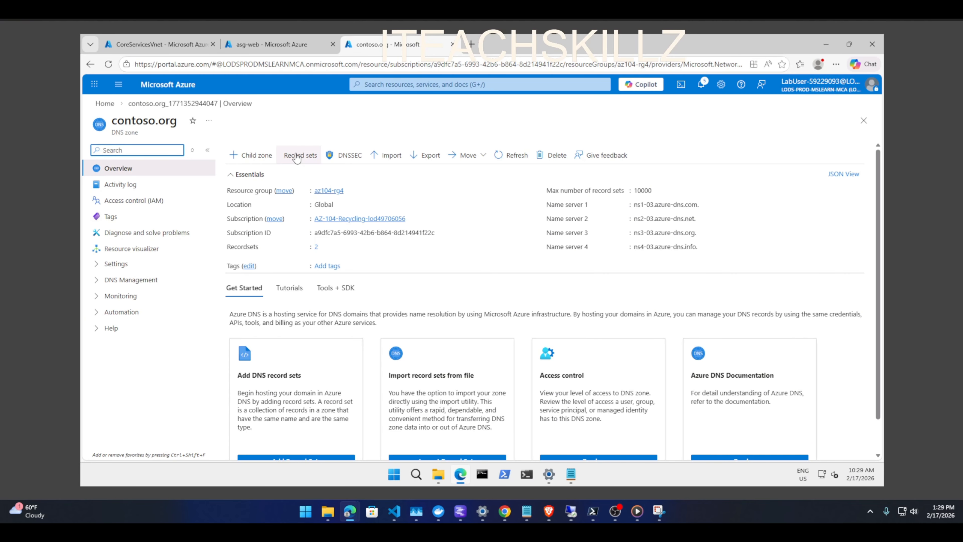
pyautogui.click(121, 279)
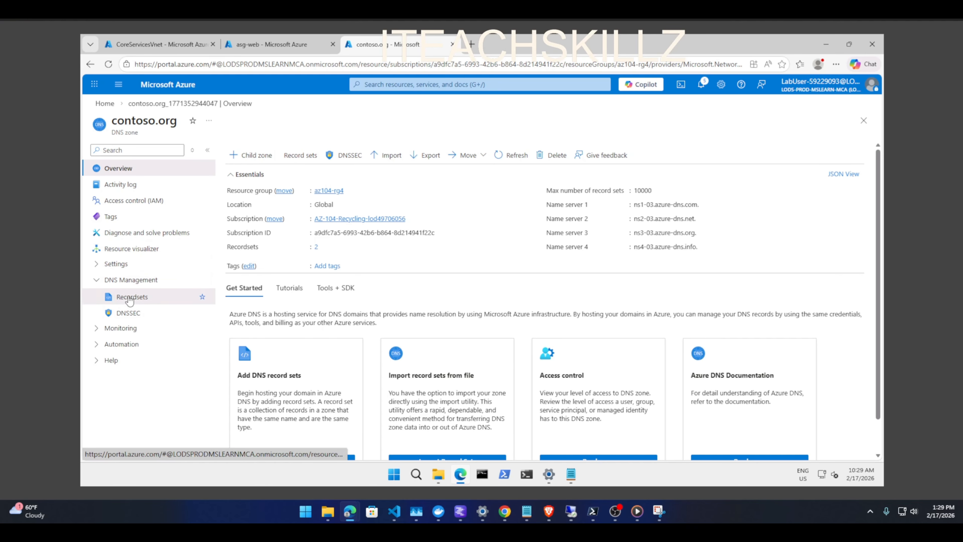
pyautogui.click(130, 299)
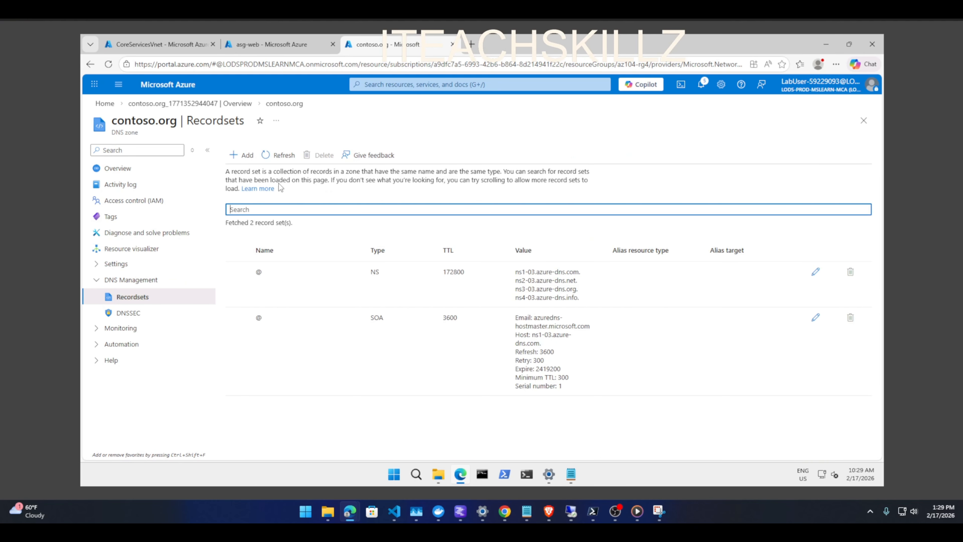
# Add an A record set named www with the IP address 10.1.1.4 to the contoso.org zone.
pyautogui.click(243, 155)
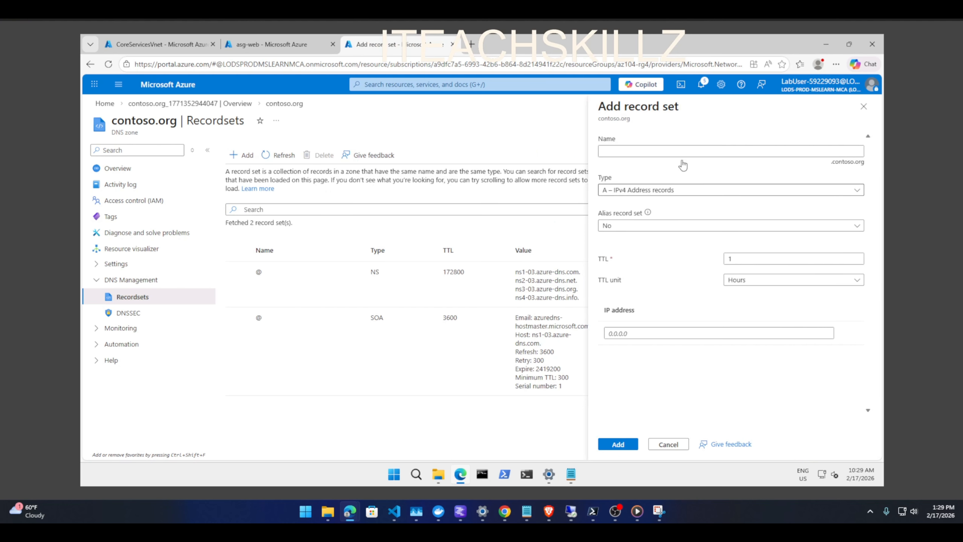
pyautogui.click(678, 151)
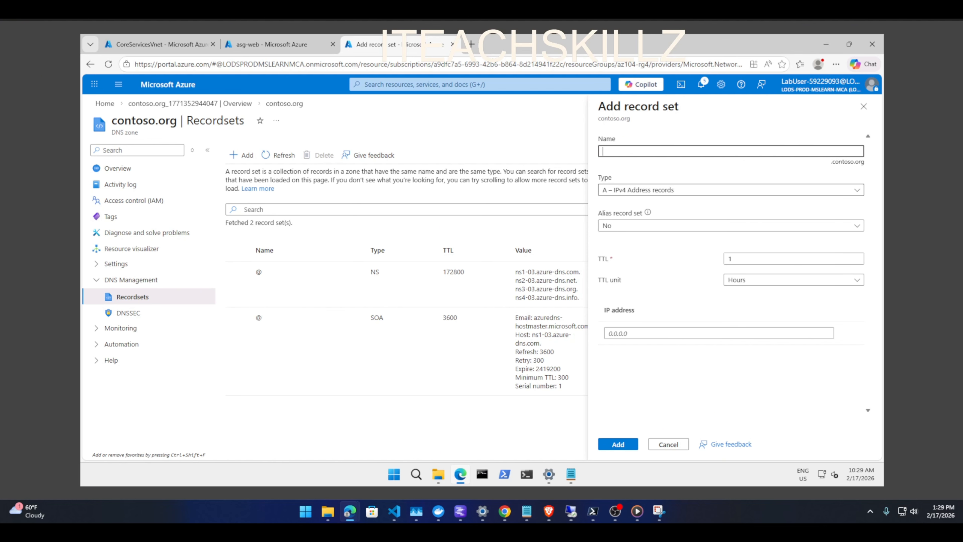
pyautogui.write('www')
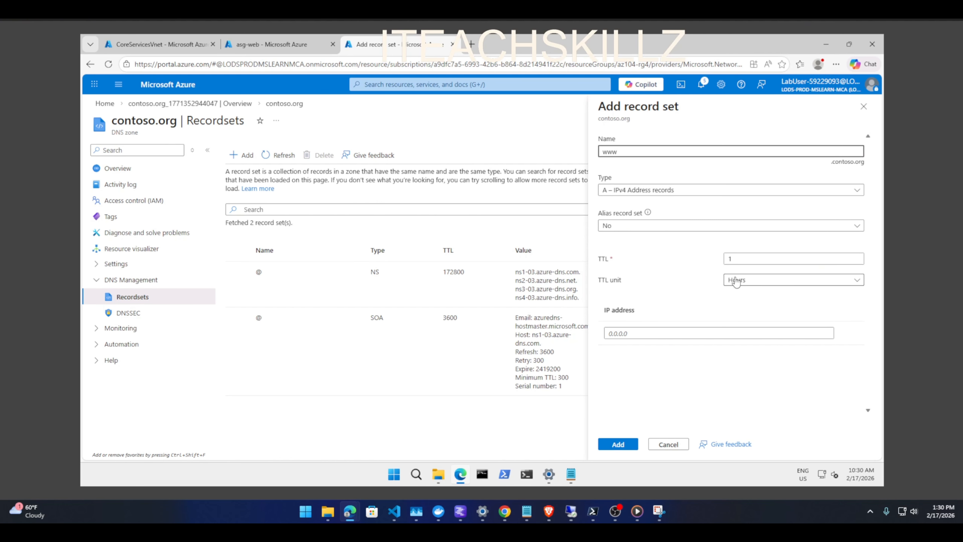
pyautogui.click(663, 332)
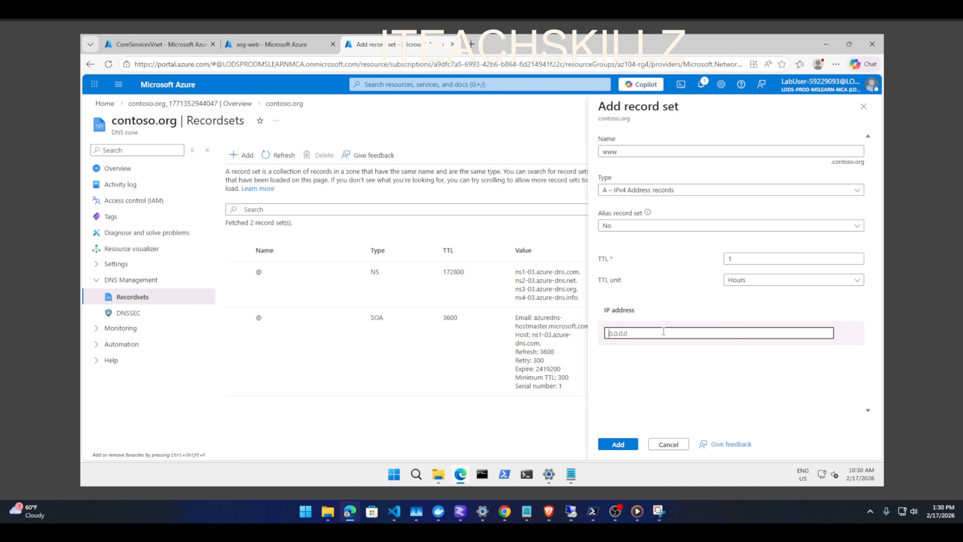
pyautogui.write('10.1')
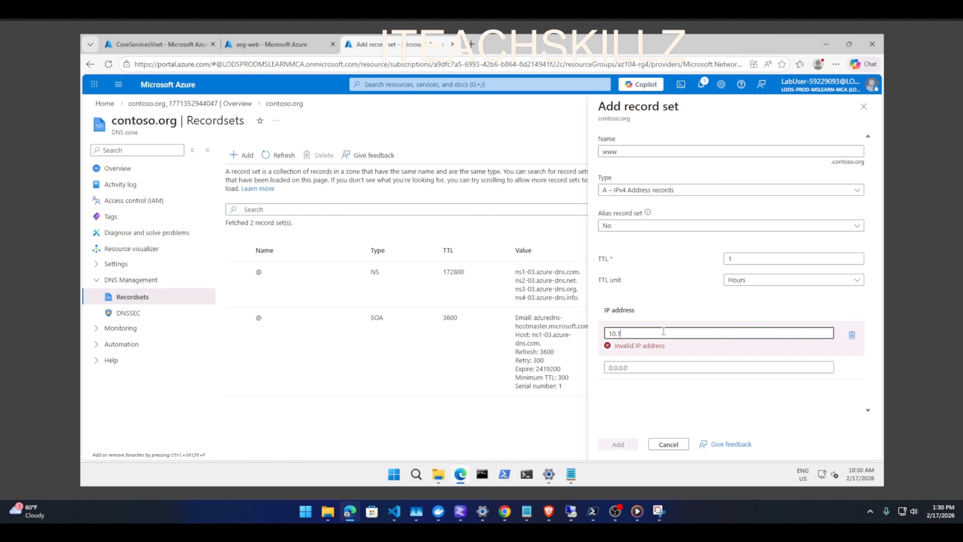
pyautogui.write('.1.4')
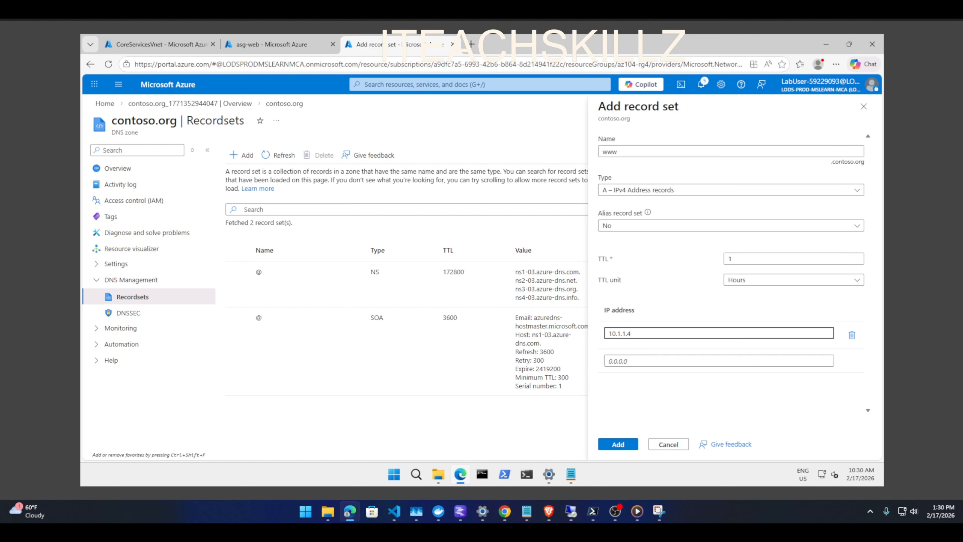
pyautogui.click(613, 443)
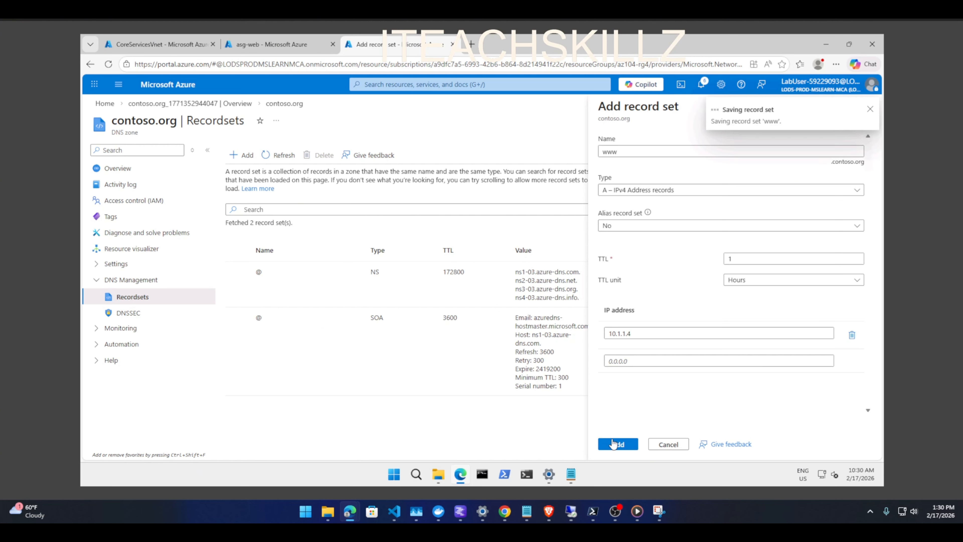
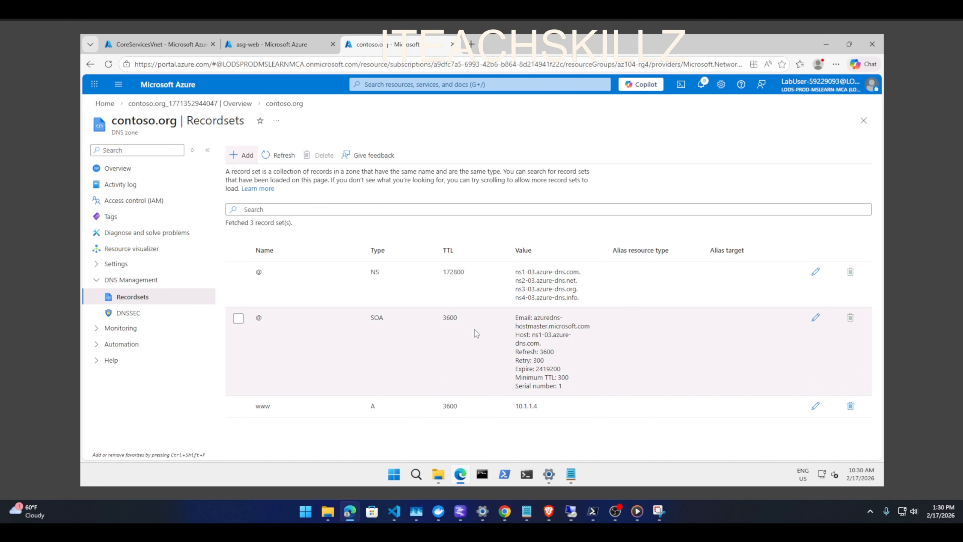
# Switch to Command Prompt, look up contoso.org against server 10.1.1.4 with nslookup, and return to the portal.
pyautogui.click(480, 475)
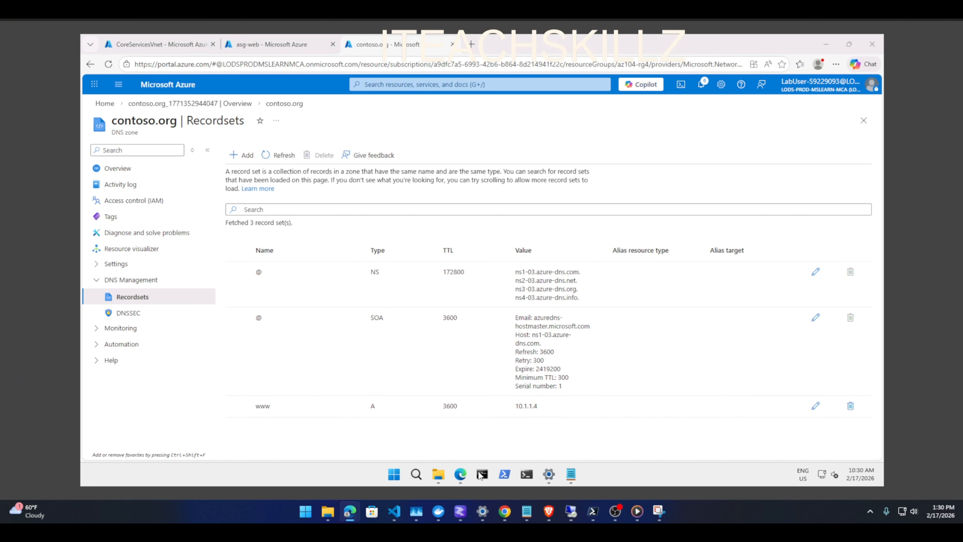
pyautogui.rightClick(480, 473)
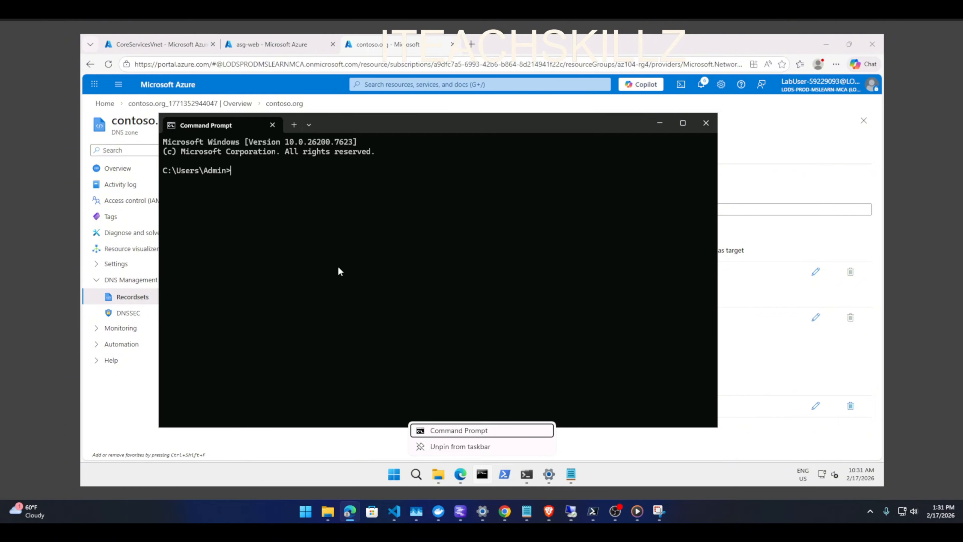
pyautogui.click(333, 238)
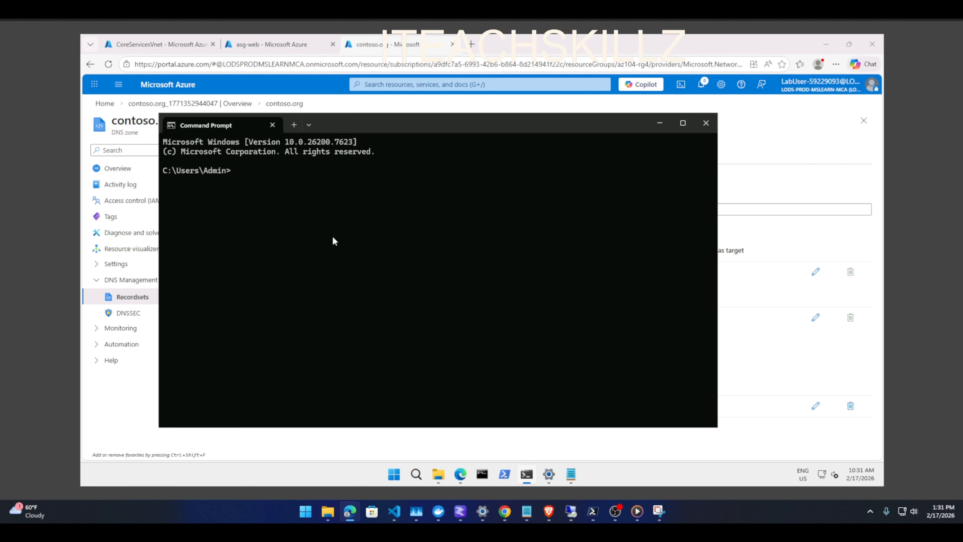
pyautogui.write('nslookup contoso.org 10.')
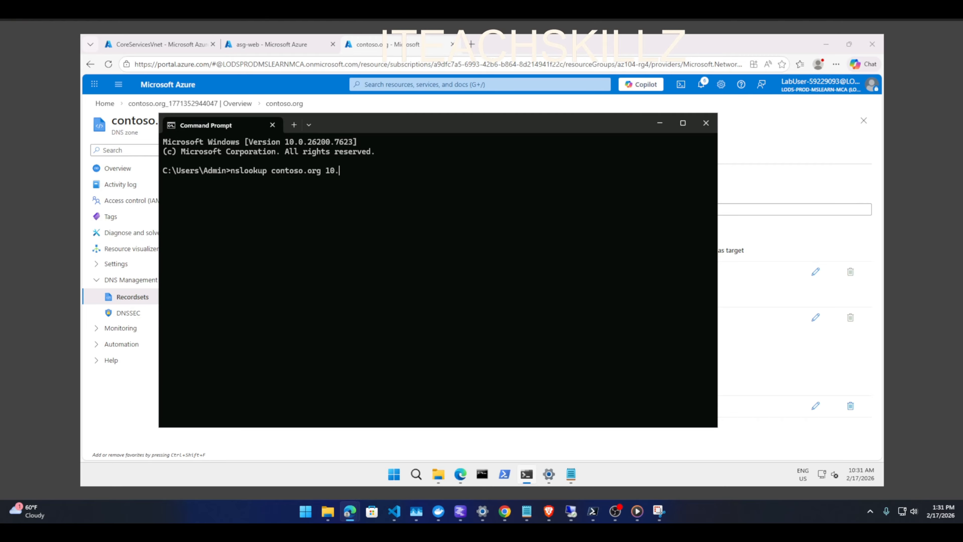
pyautogui.write('1.1.4')
pyautogui.press('Return')
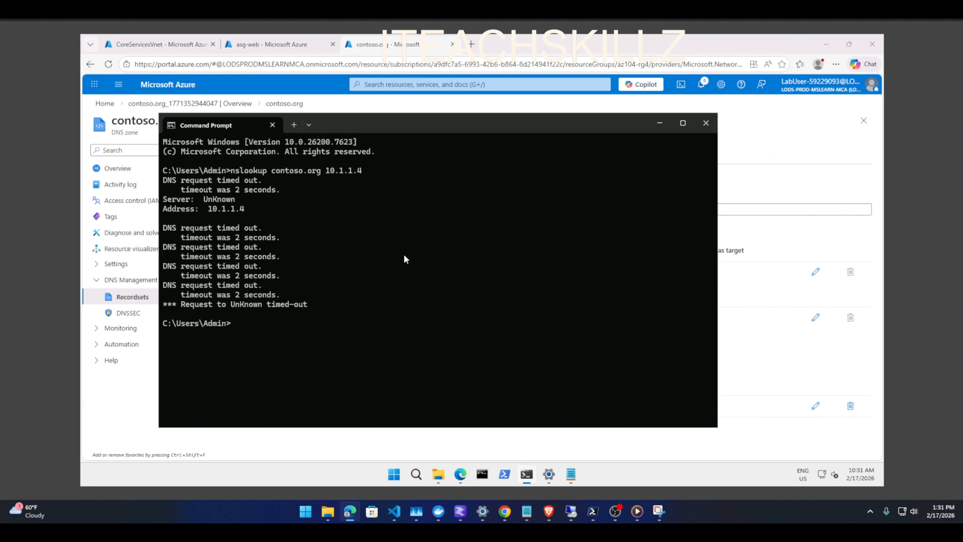
pyautogui.click(659, 124)
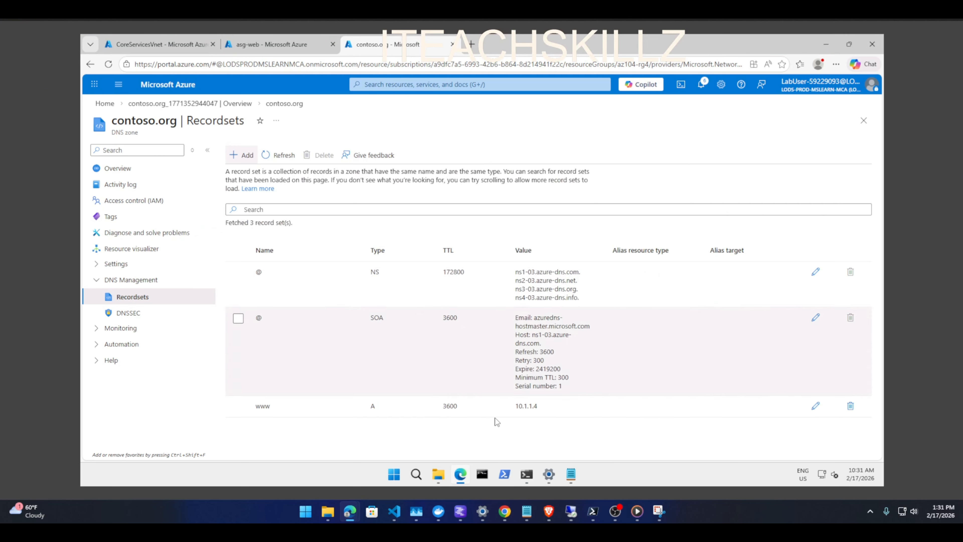
# Change the www record set's TTL unit to Seconds and apply the change.
pyautogui.click(816, 406)
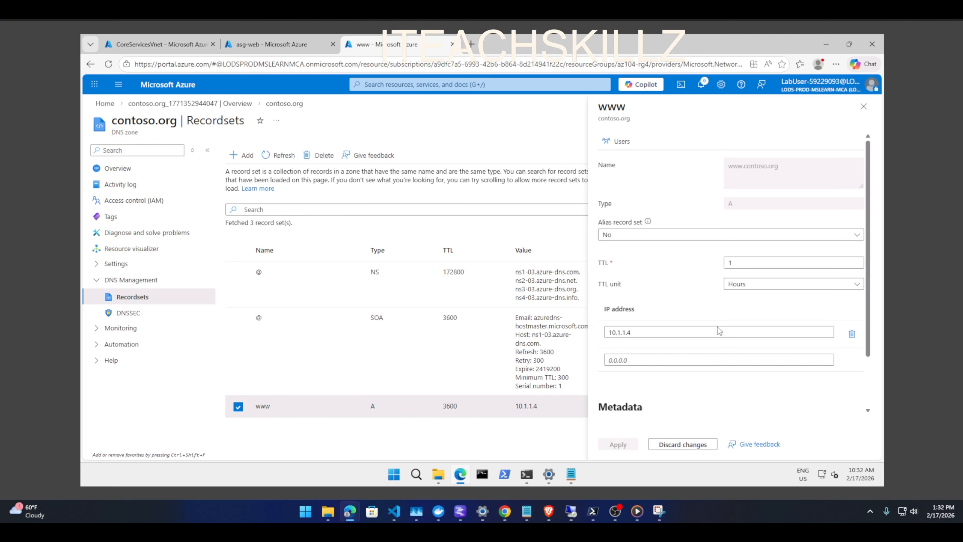
pyautogui.click(737, 287)
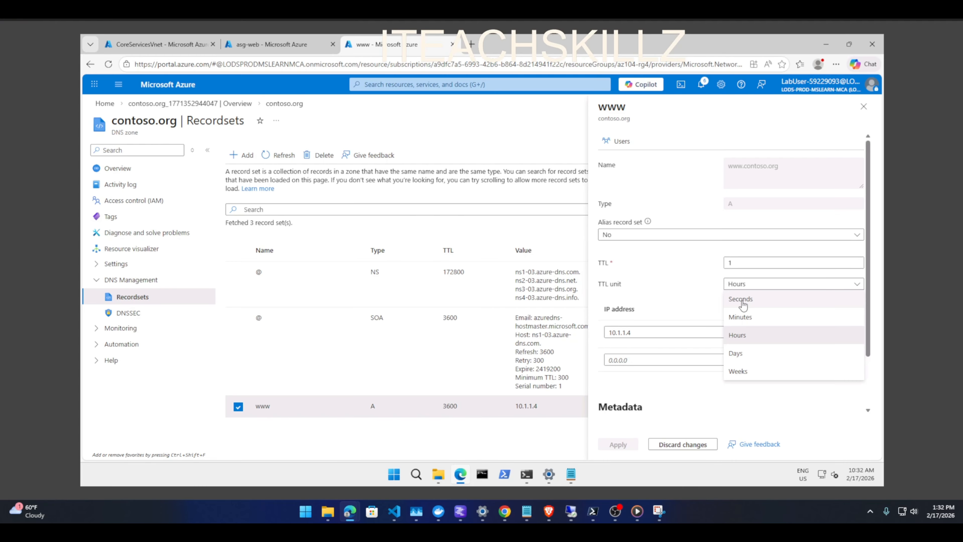
pyautogui.click(742, 305)
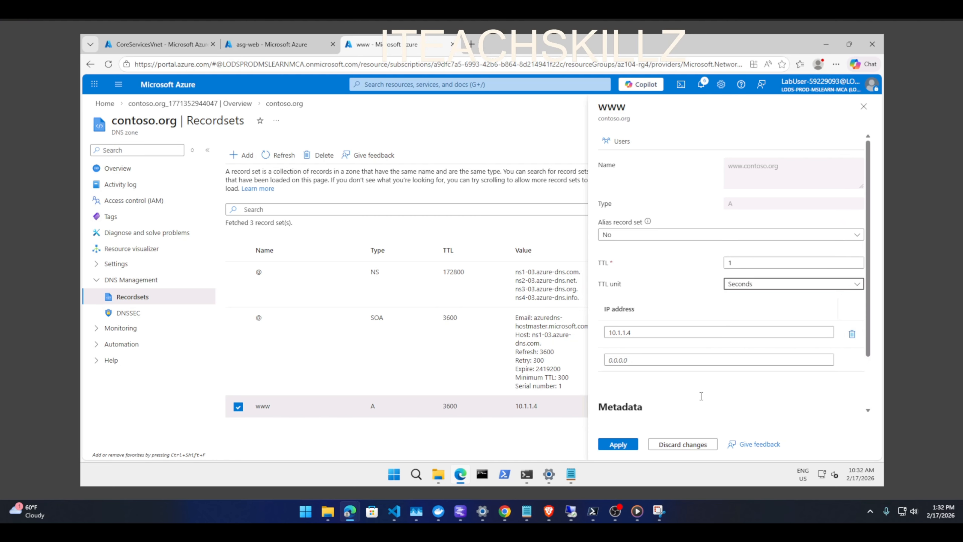
pyautogui.click(615, 446)
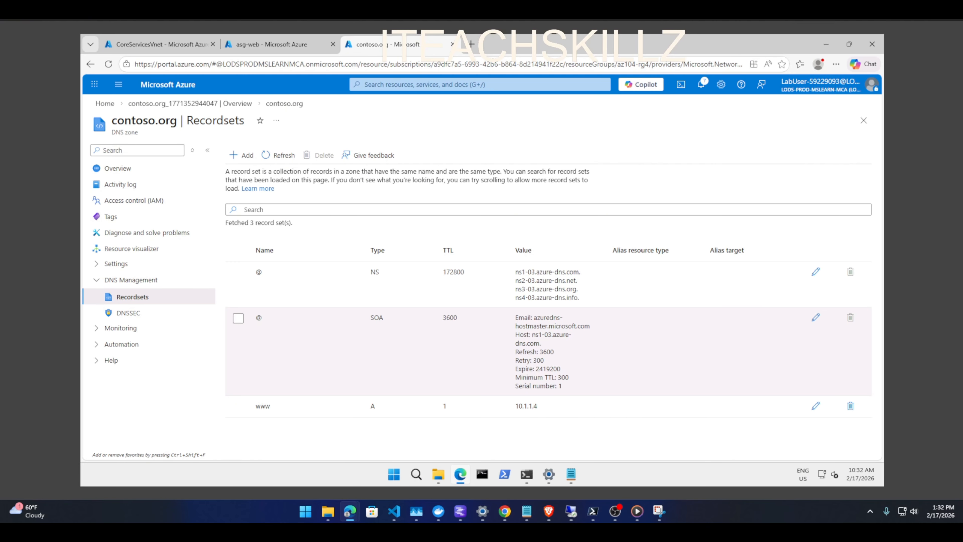
# Switch to Command Prompt, run nslookup contoso.org without specifying a server, and return to the portal.
pyautogui.click(526, 474)
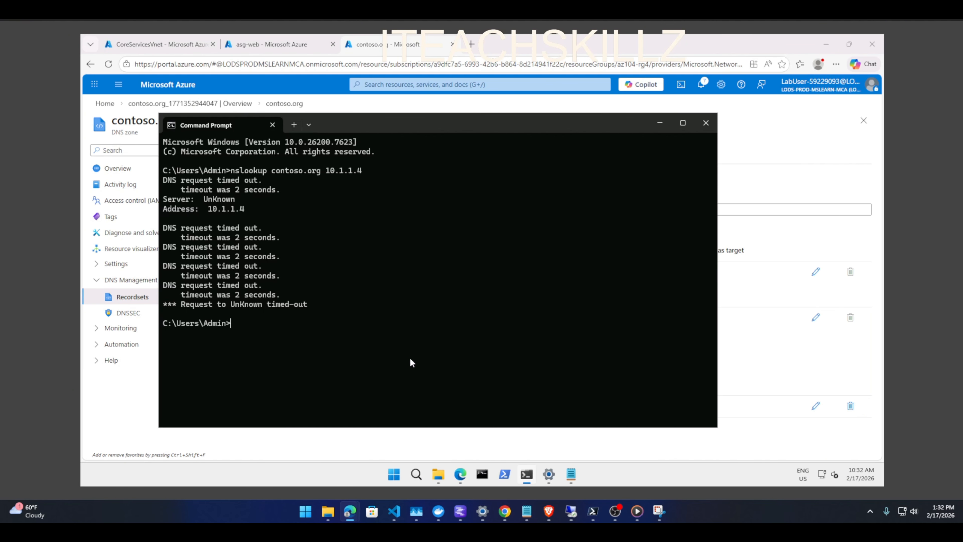
pyautogui.press('Up')
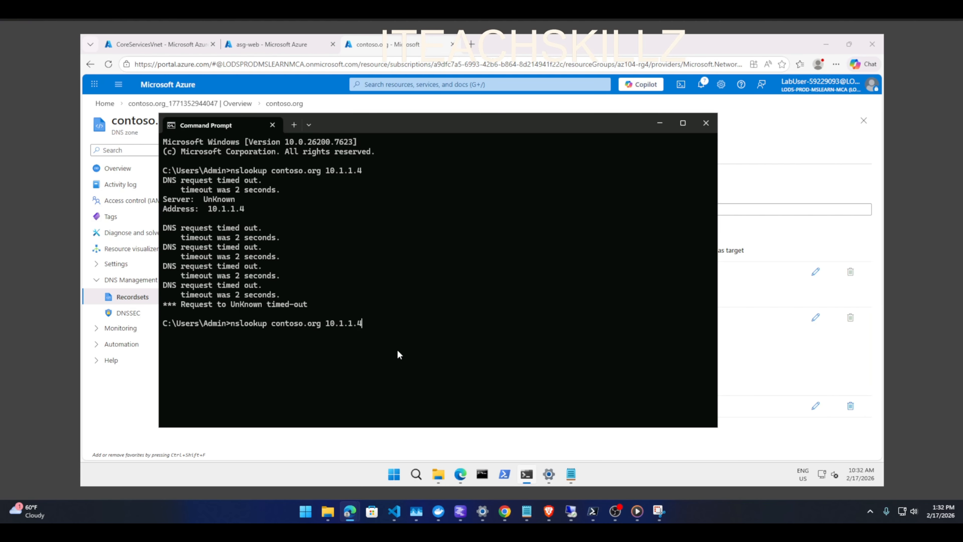
pyautogui.press('BackSpace')
pyautogui.press('BackSpace')
pyautogui.press('BackSpace')
pyautogui.press('BackSpace')
pyautogui.press('BackSpace')
pyautogui.press('BackSpace')
pyautogui.press('BackSpace')
pyautogui.press('BackSpace')
pyautogui.press('BackSpace')
pyautogui.press('Return')
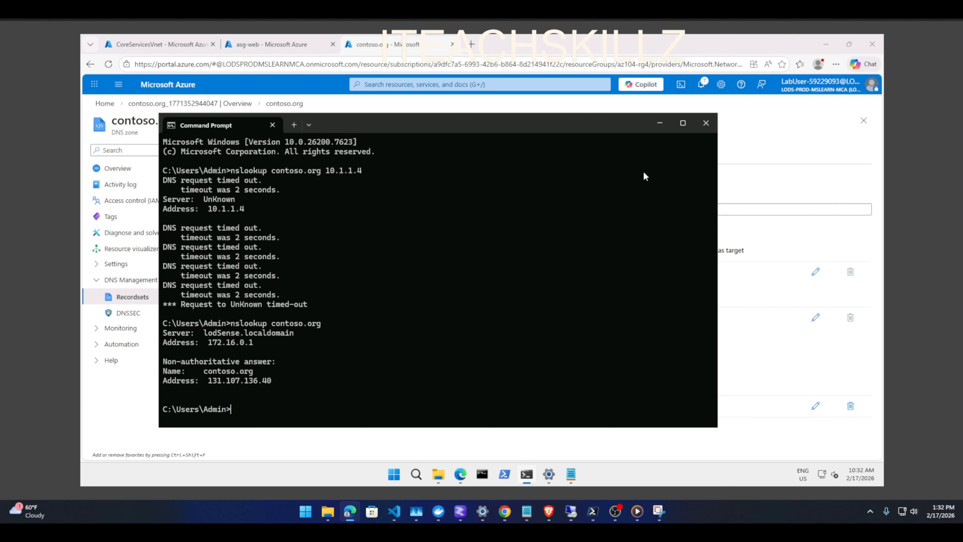
pyautogui.click(652, 122)
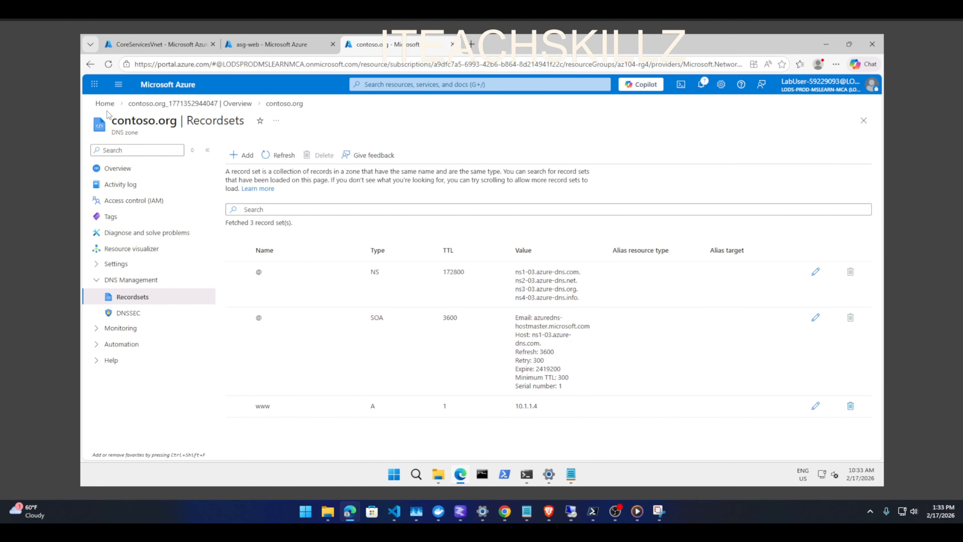
# Return to the portal home, search for the Private DNS zones service, and start creating a private DNS zone.
pyautogui.click(104, 104)
pyautogui.click(400, 85)
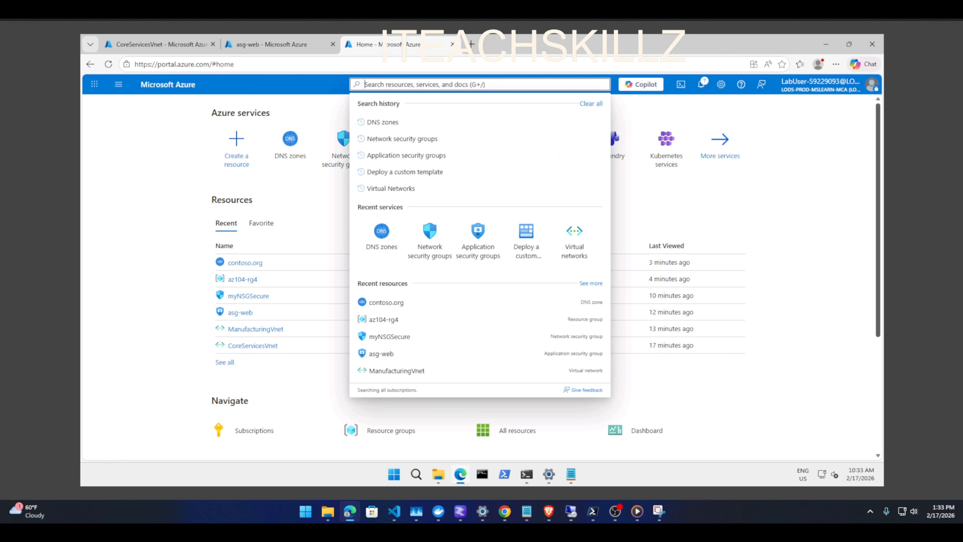
pyautogui.write('Private dns zones')
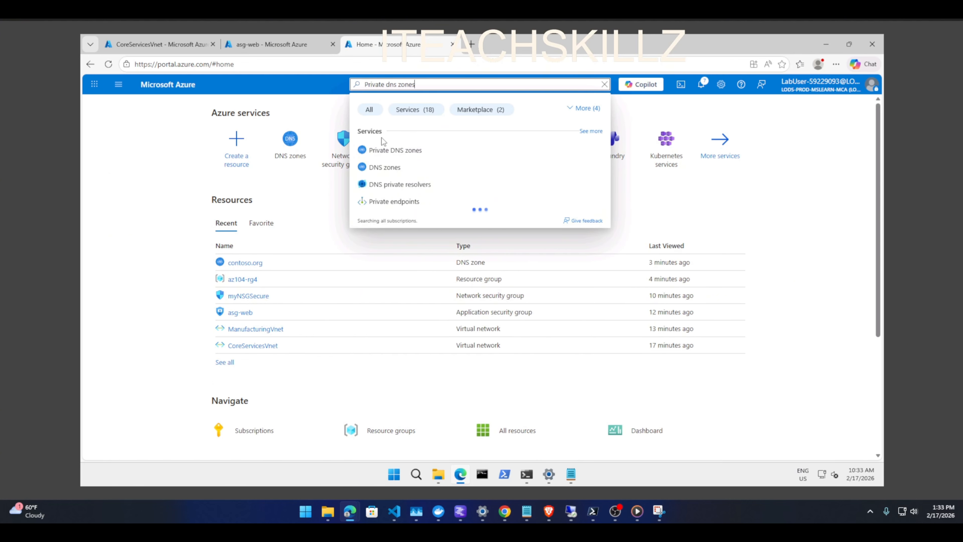
pyautogui.click(378, 148)
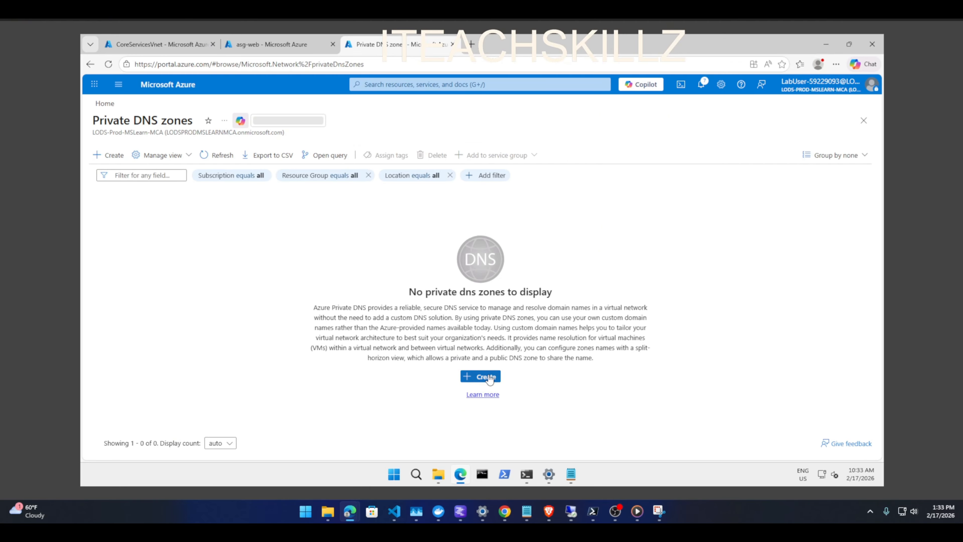
pyautogui.click(489, 377)
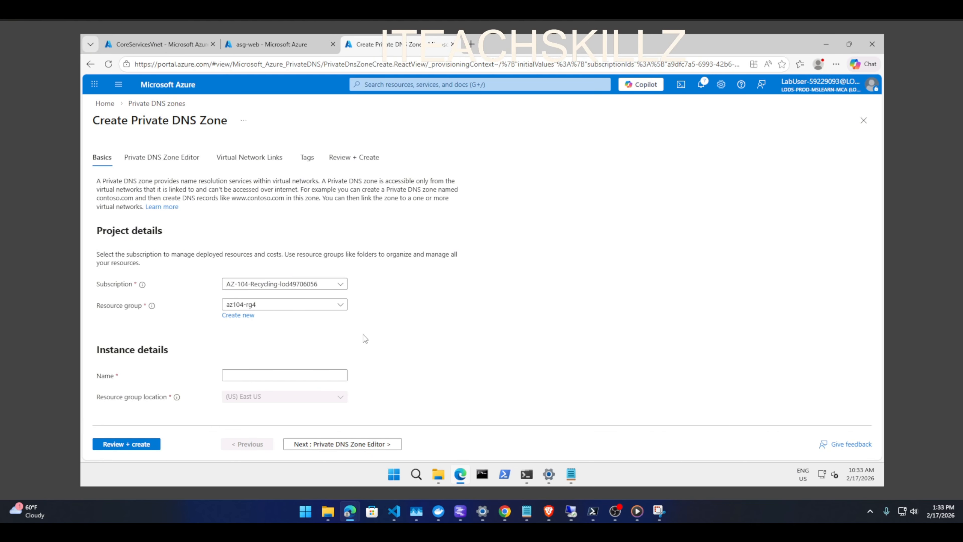
# Name the private DNS zone private.contoso.org, then validate and create it.
pyautogui.click(271, 375)
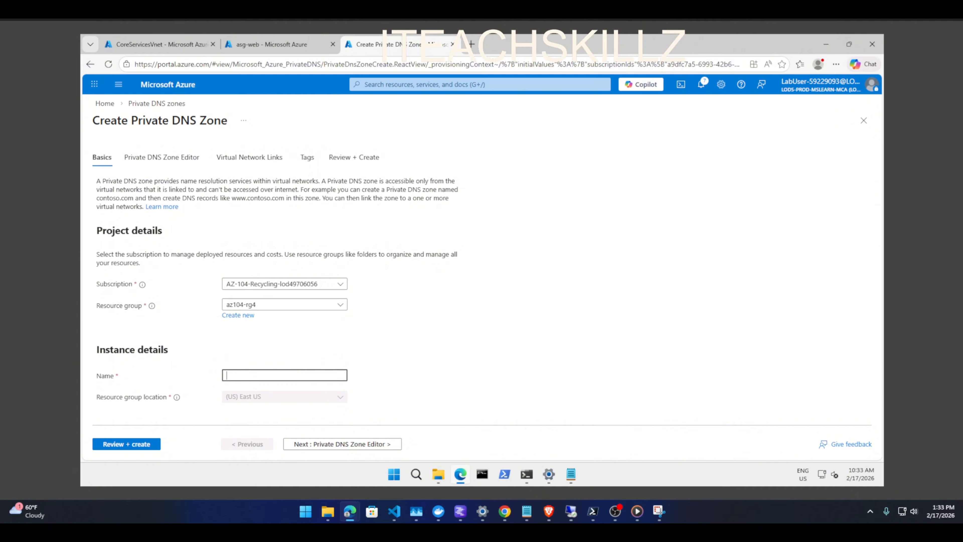
pyautogui.write('private.contoso.com')
pyautogui.press('BackSpace')
pyautogui.press('BackSpace')
pyautogui.write('org')
pyautogui.click(119, 448)
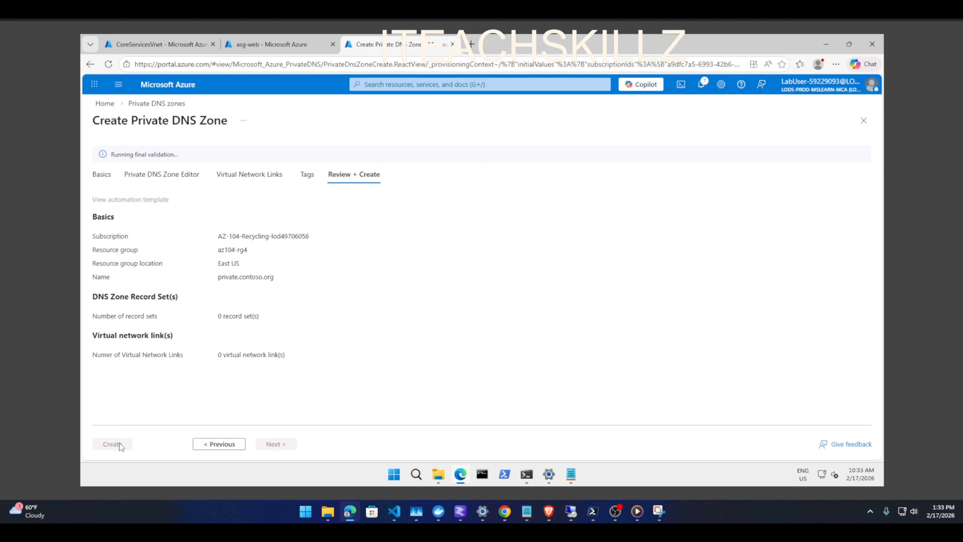
pyautogui.click(119, 442)
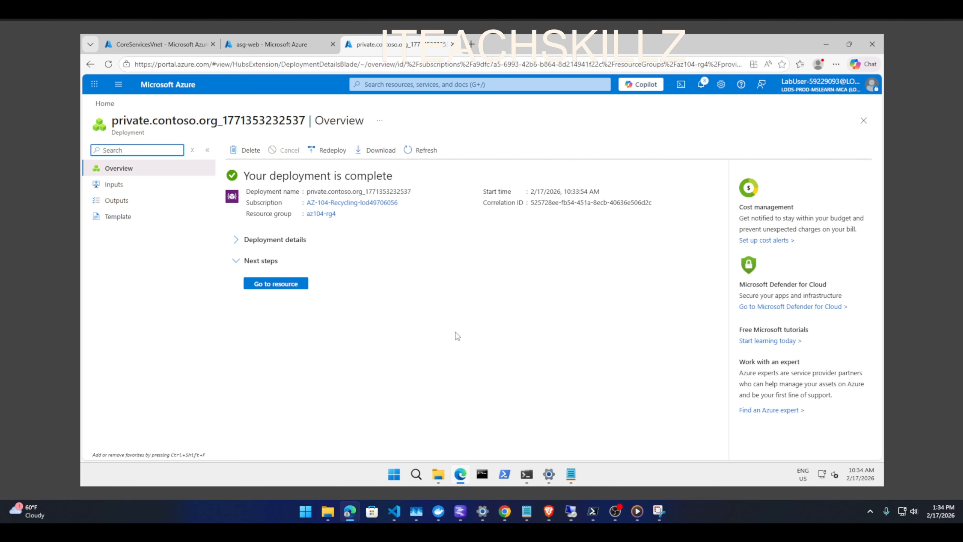
# Open the deployed private.contoso.org zone and display its virtual network links.
pyautogui.click(279, 282)
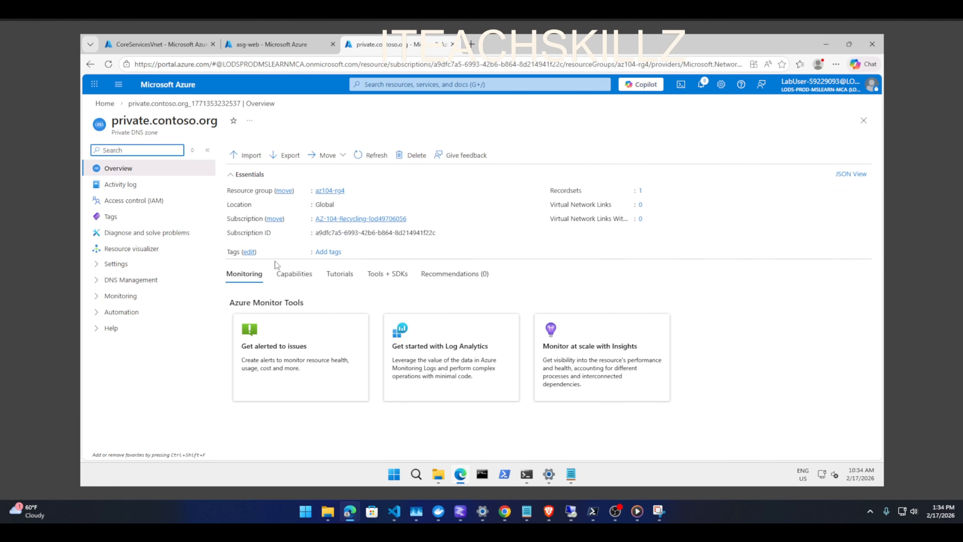
pyautogui.click(128, 284)
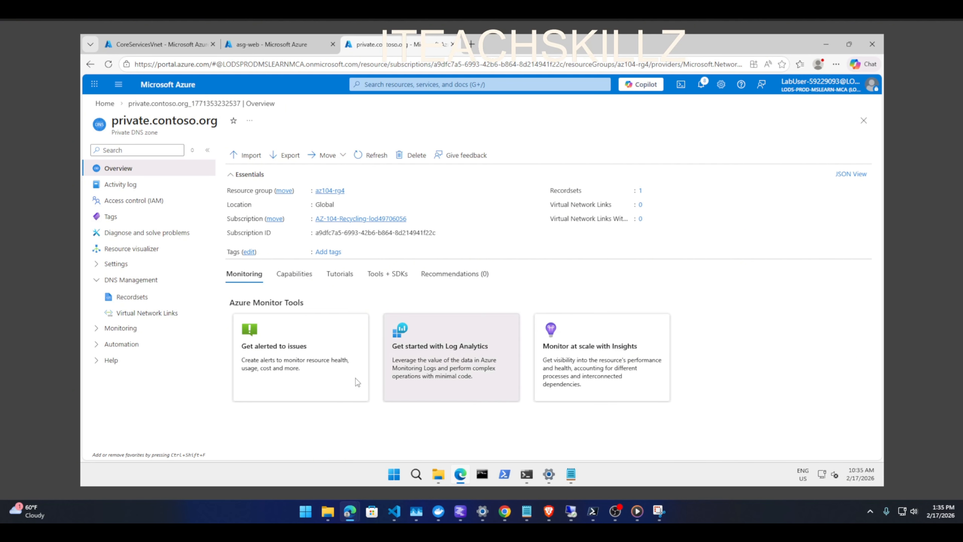
pyautogui.click(146, 315)
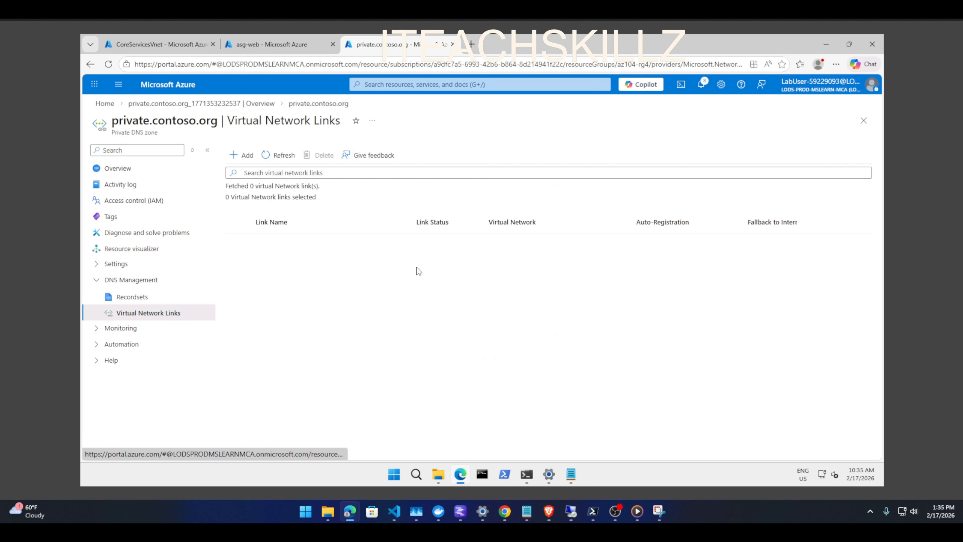
# Add a virtual network link named manufacturing-link that connects private.contoso.org to ManufacturingVnet (az104-rg4).
pyautogui.click(245, 155)
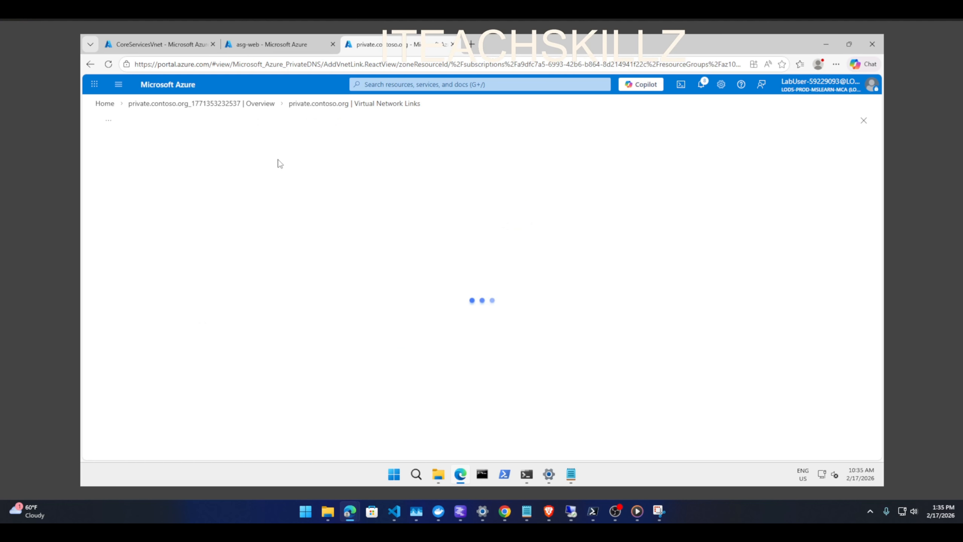
pyautogui.click(203, 169)
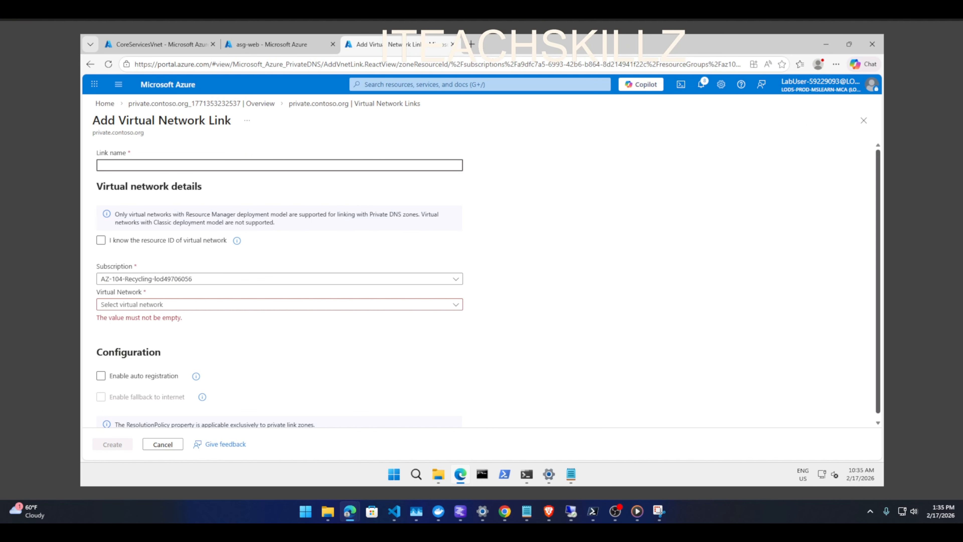
pyautogui.write('manufacturing-link')
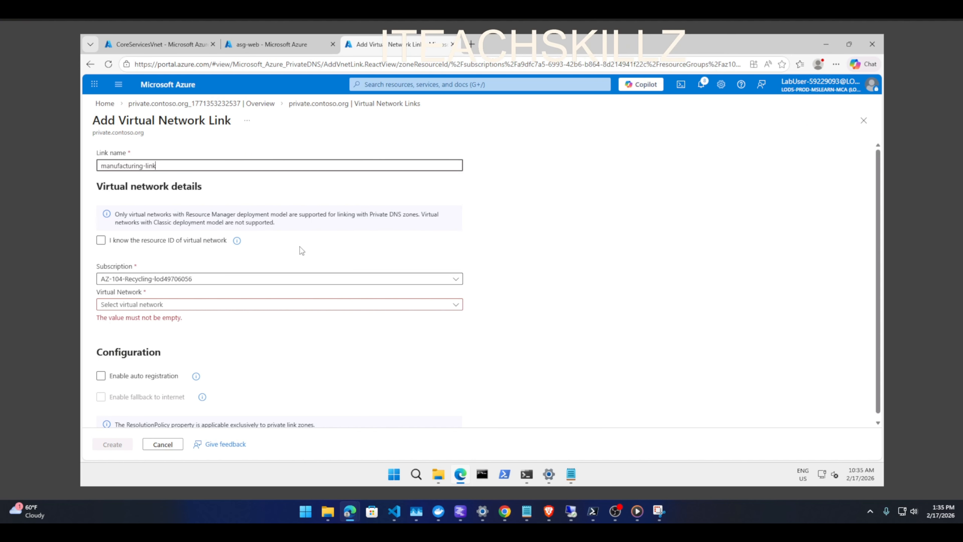
pyautogui.click(147, 303)
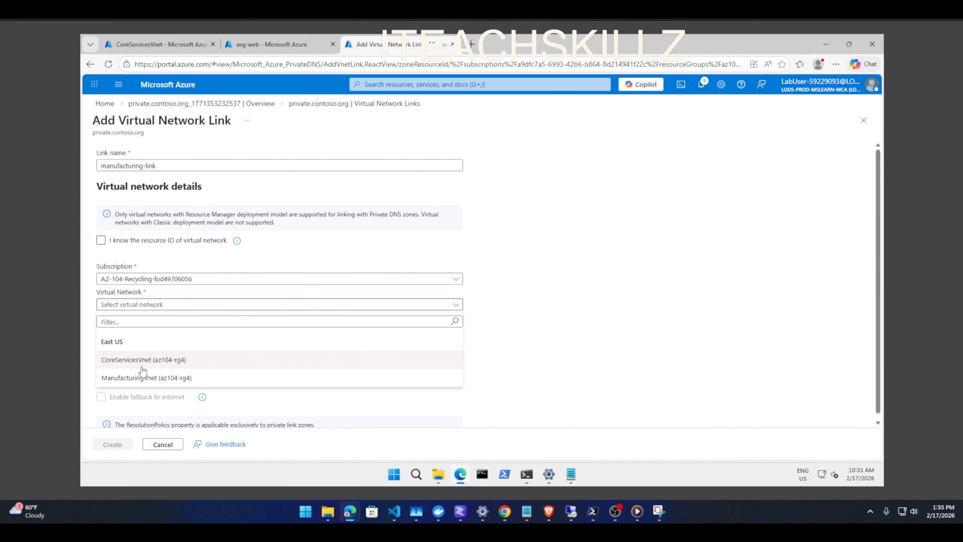
pyautogui.click(132, 378)
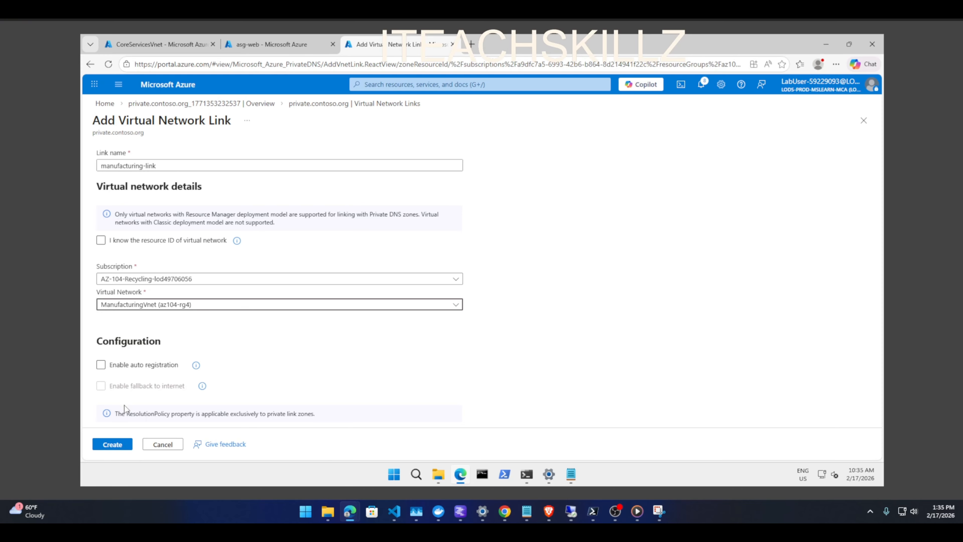
pyautogui.click(110, 445)
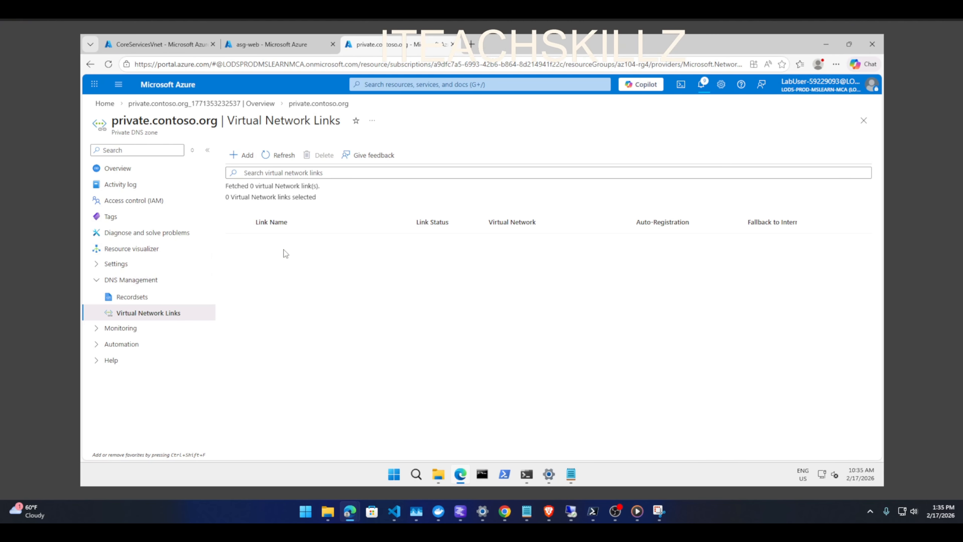
# Refresh the virtual network links list and check the notifications for the creation progress of manufacturing-link.
pyautogui.click(276, 159)
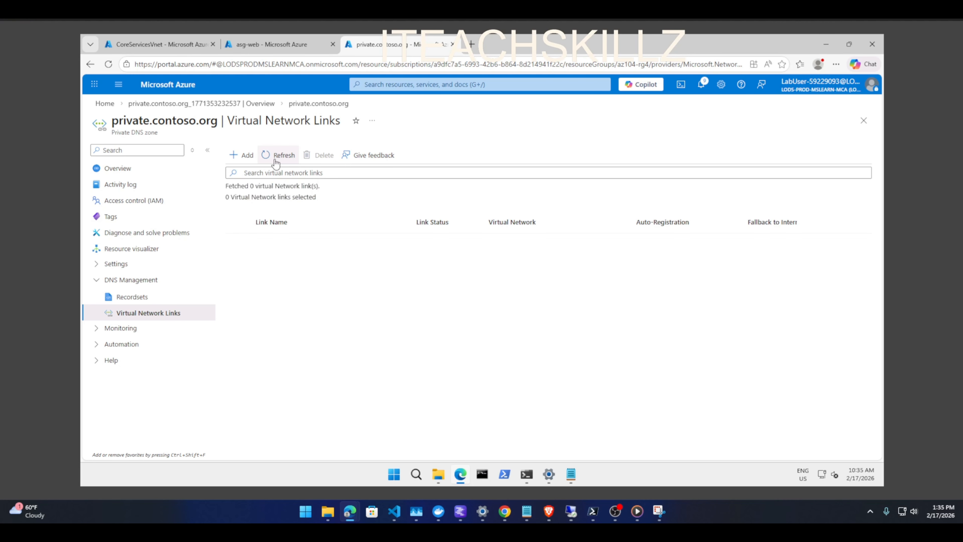
pyautogui.click(701, 88)
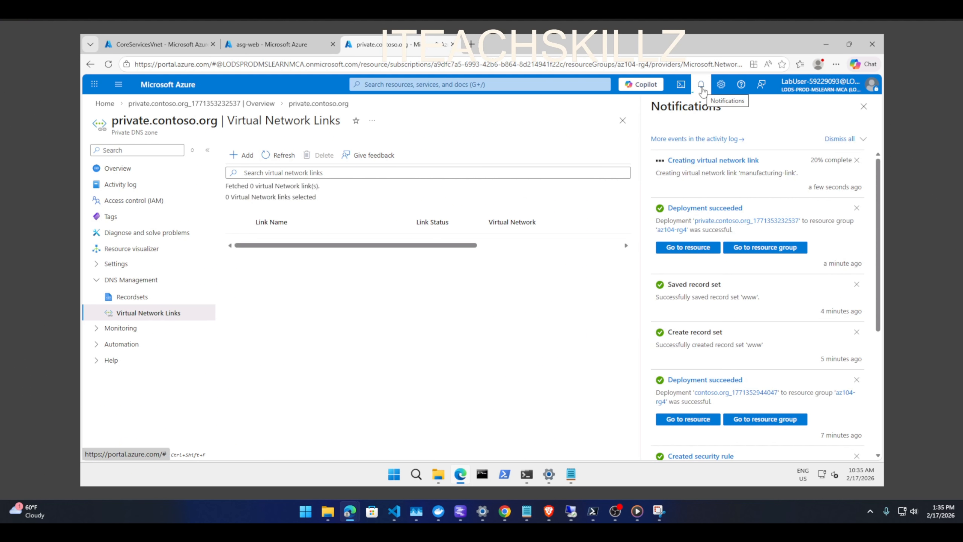
pyautogui.click(701, 88)
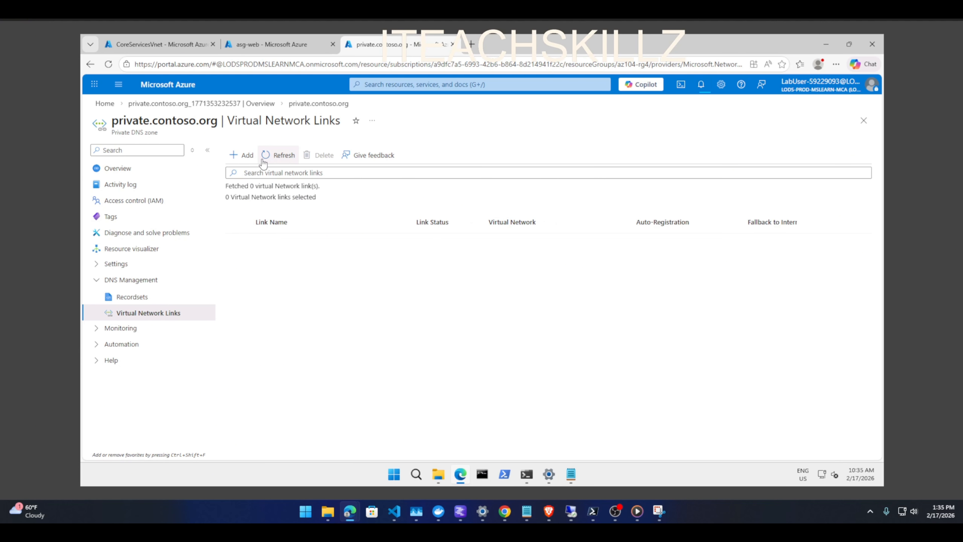
pyautogui.click(275, 158)
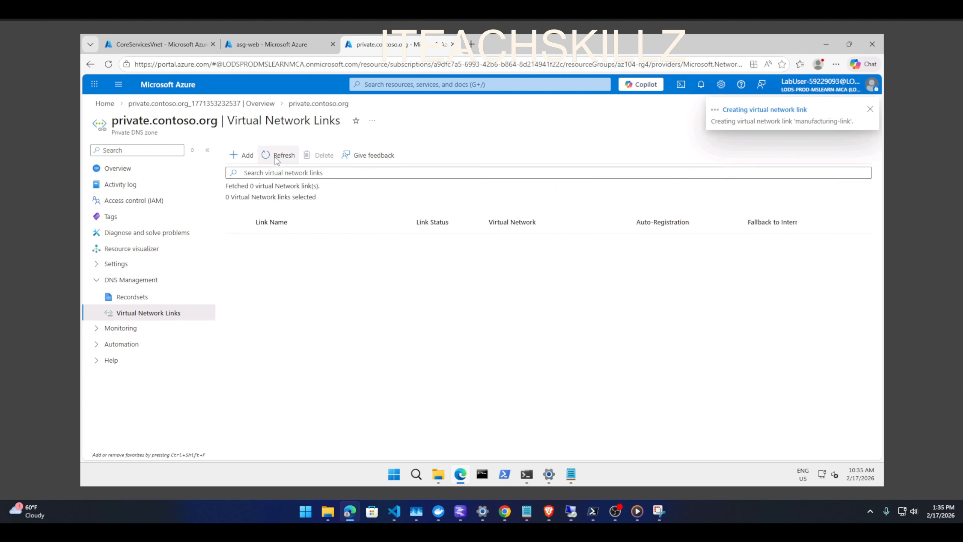
pyautogui.click(283, 158)
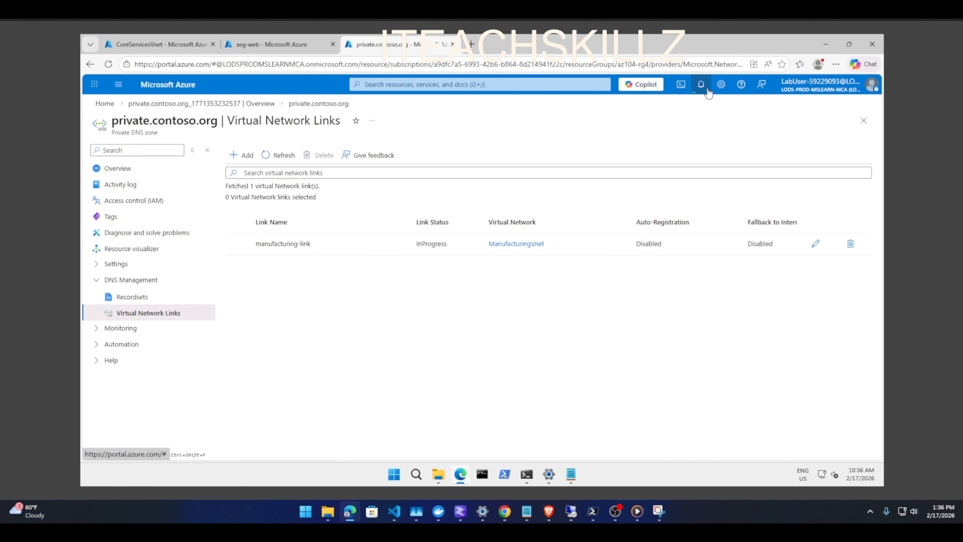
pyautogui.click(701, 85)
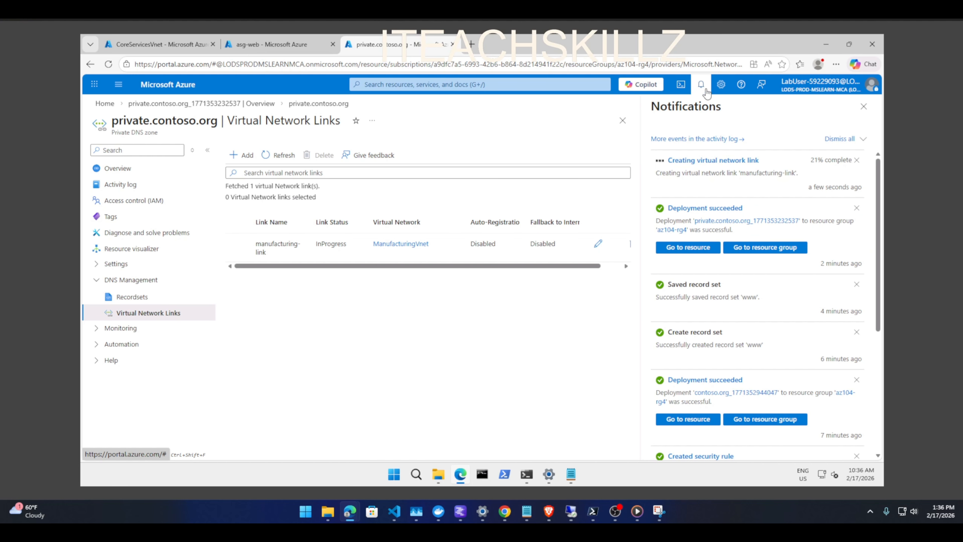
pyautogui.click(705, 90)
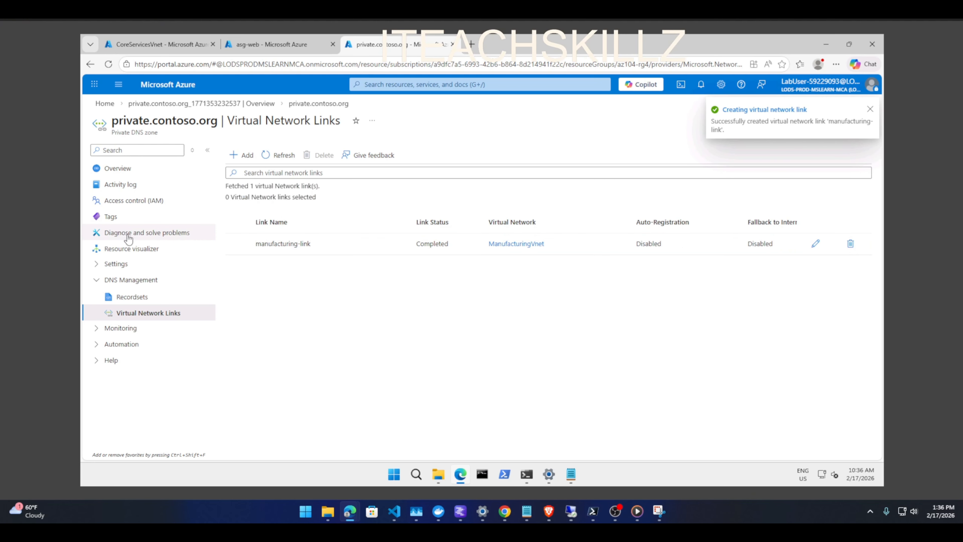
# Add an A record set named sensorvm with IP address 10.1.1.4 to the private.contoso.org zone.
pyautogui.click(134, 300)
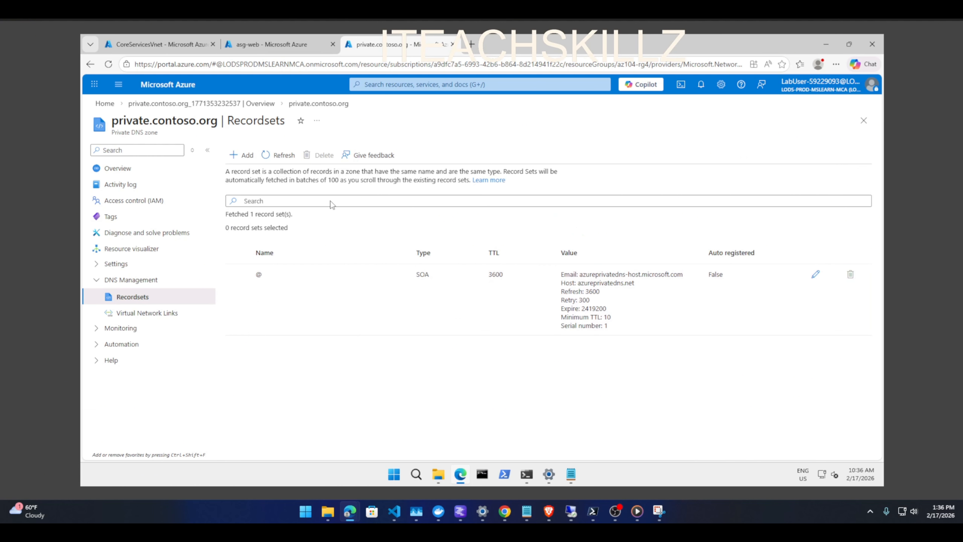
pyautogui.click(242, 159)
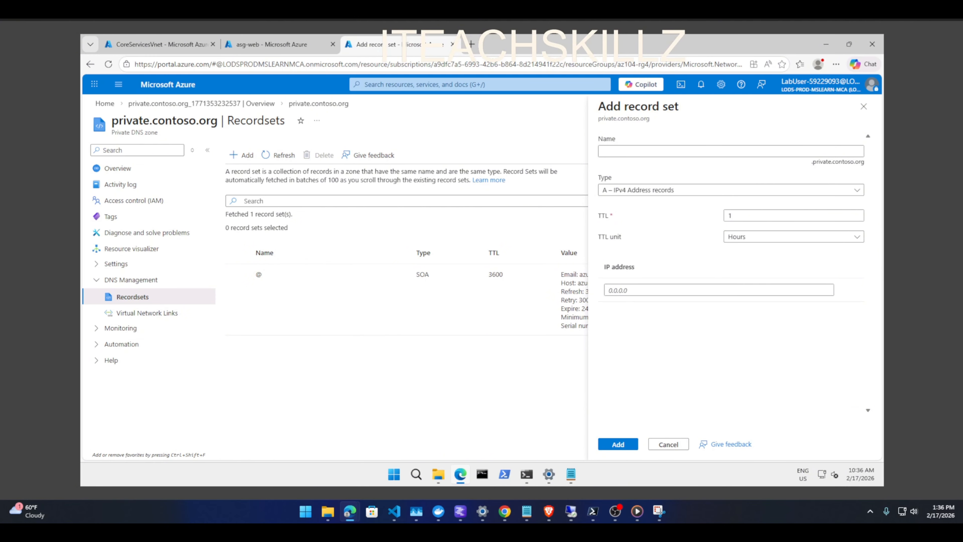
pyautogui.click(661, 152)
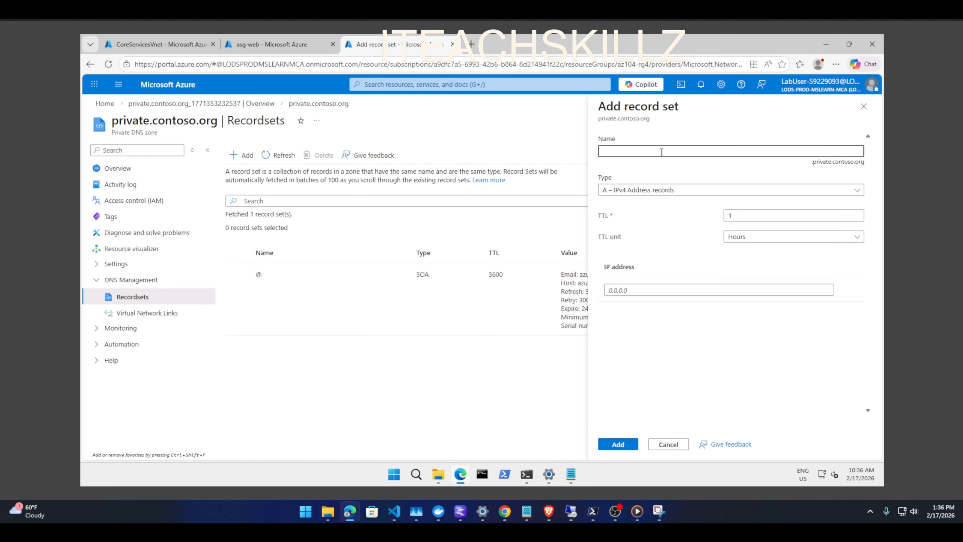
pyautogui.write('sensorvm')
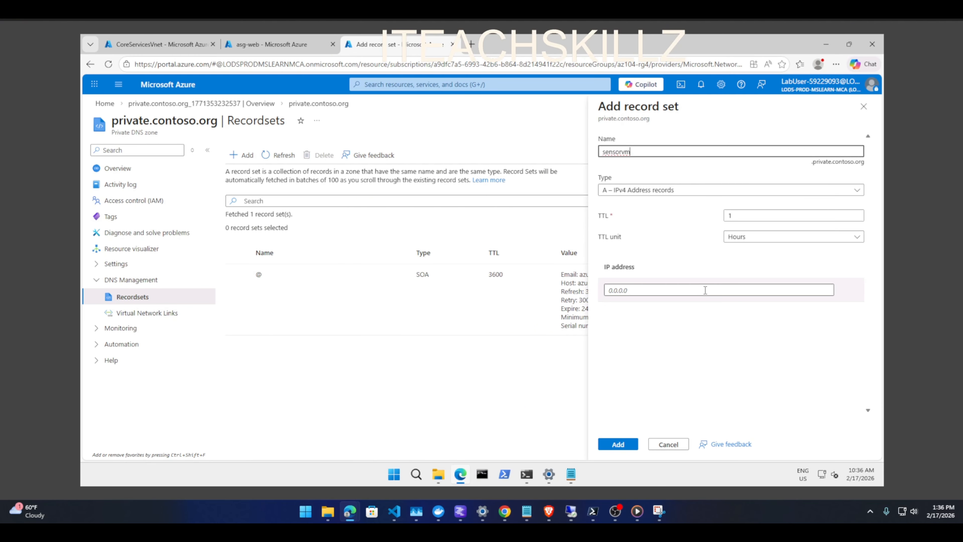
pyautogui.click(692, 291)
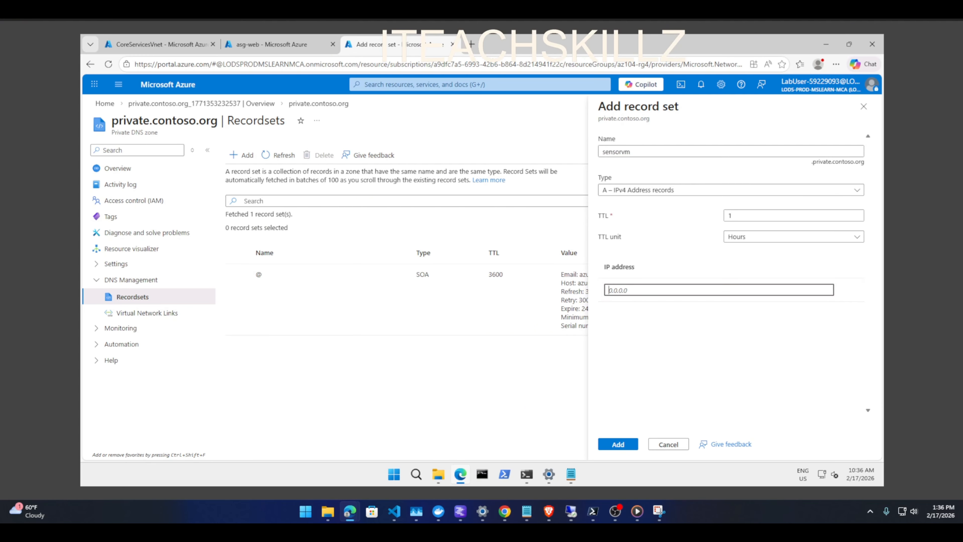
pyautogui.write('1')
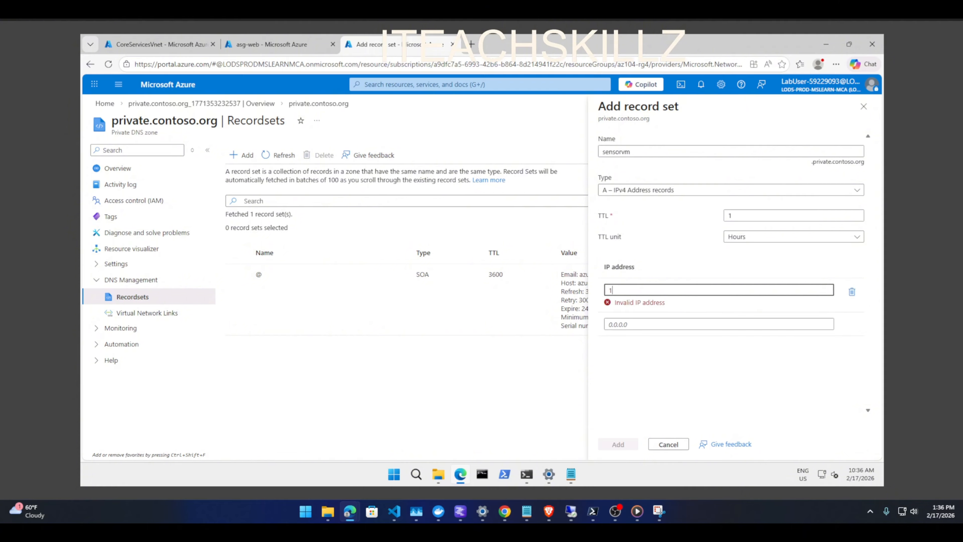
pyautogui.write('0.1.1.4')
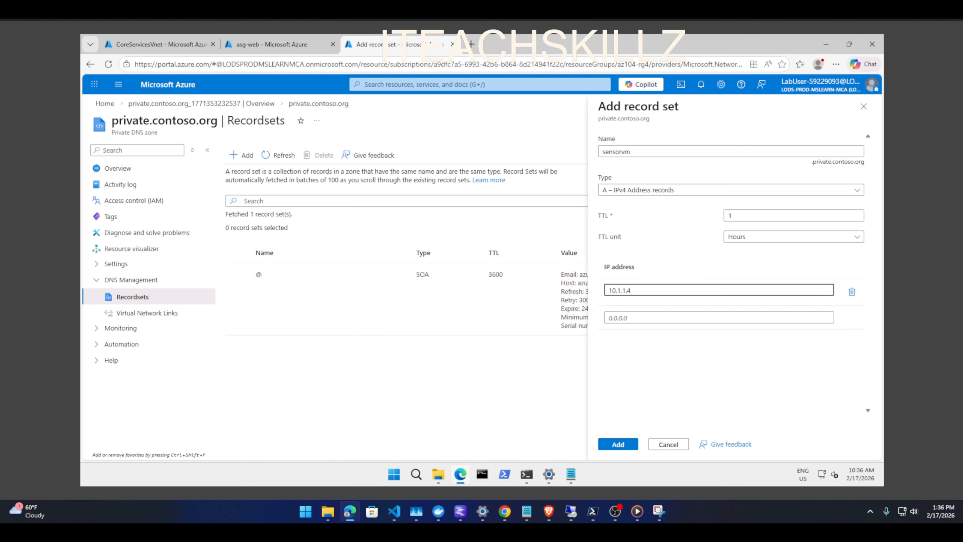
pyautogui.click(614, 446)
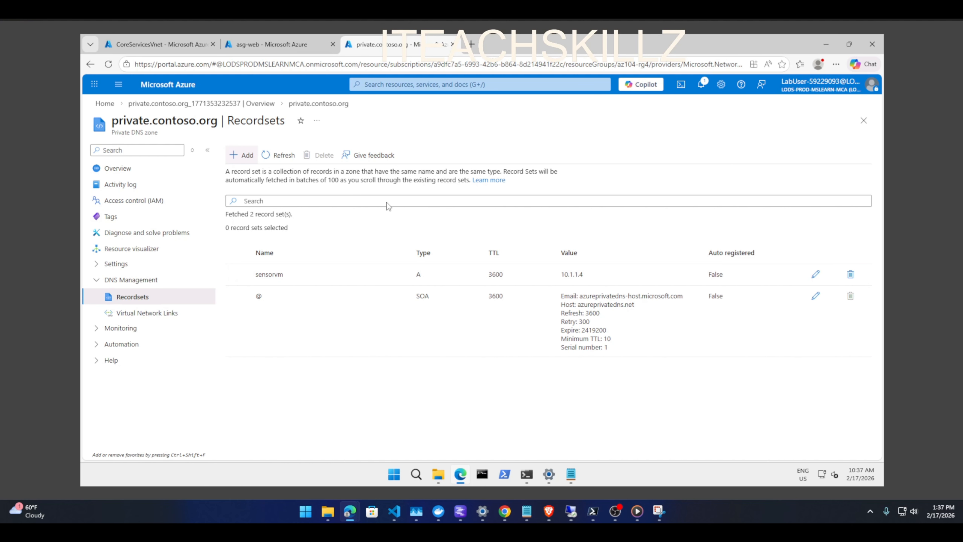
# Open Cloud Shell with PowerShell, choose to mount a storage account, and select the AZ-104-Recycling subscription.
pyautogui.click(680, 86)
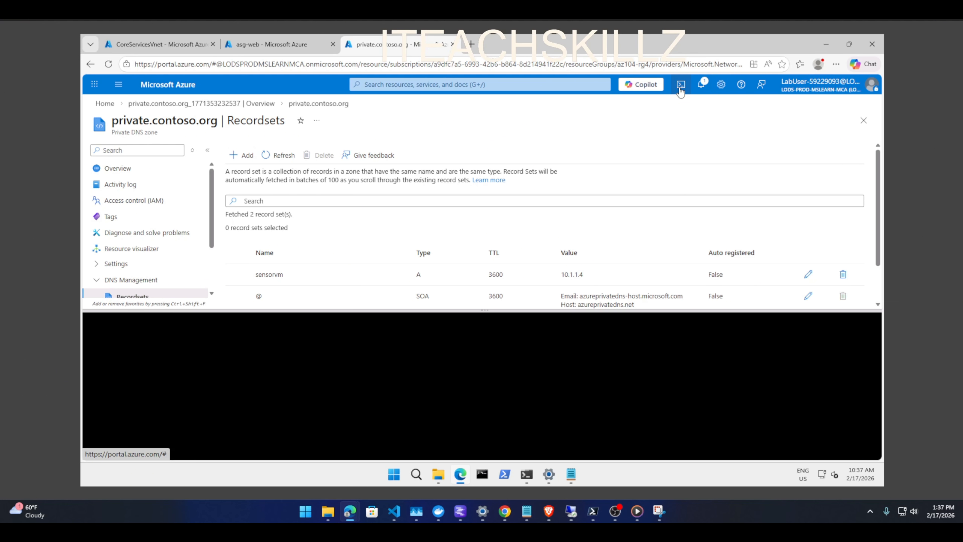
pyautogui.click(513, 414)
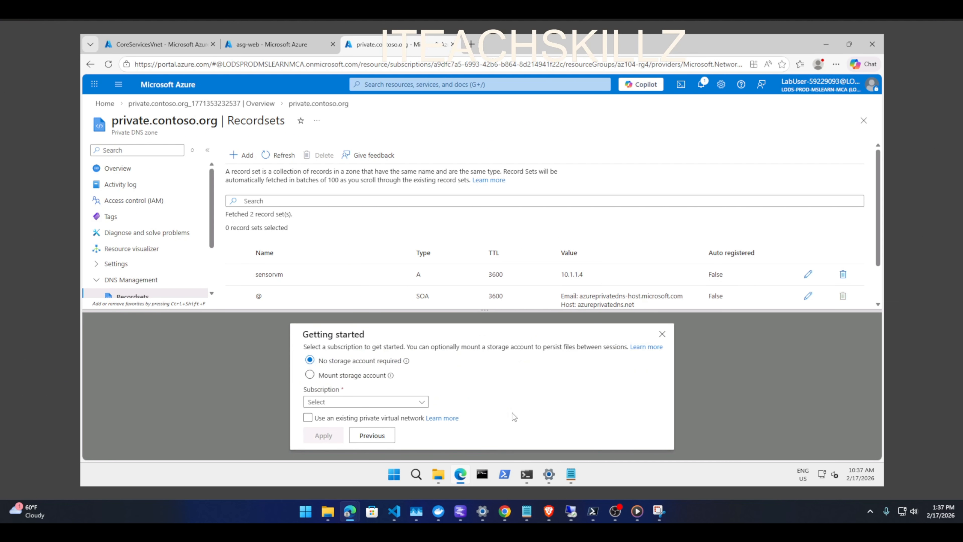
pyautogui.click(343, 375)
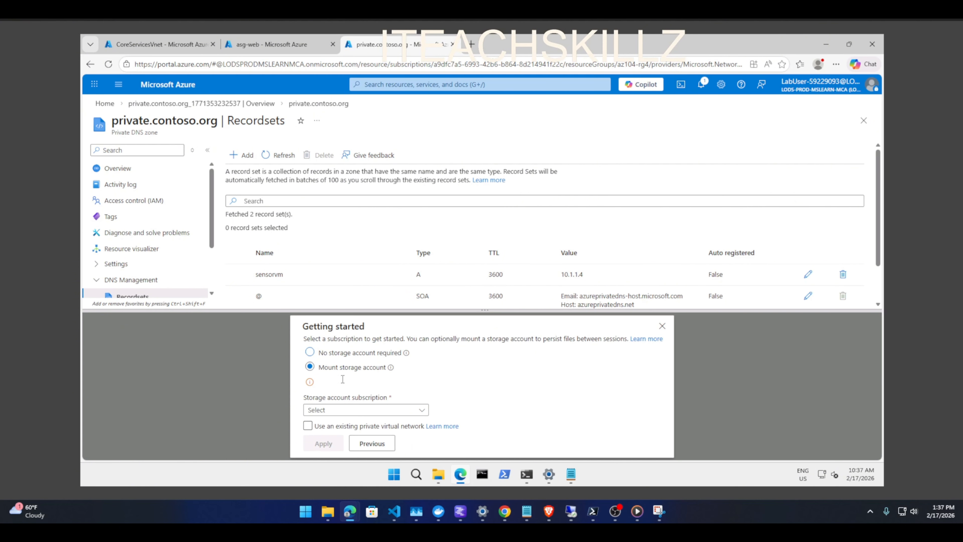
pyautogui.click(352, 410)
pyautogui.click(406, 413)
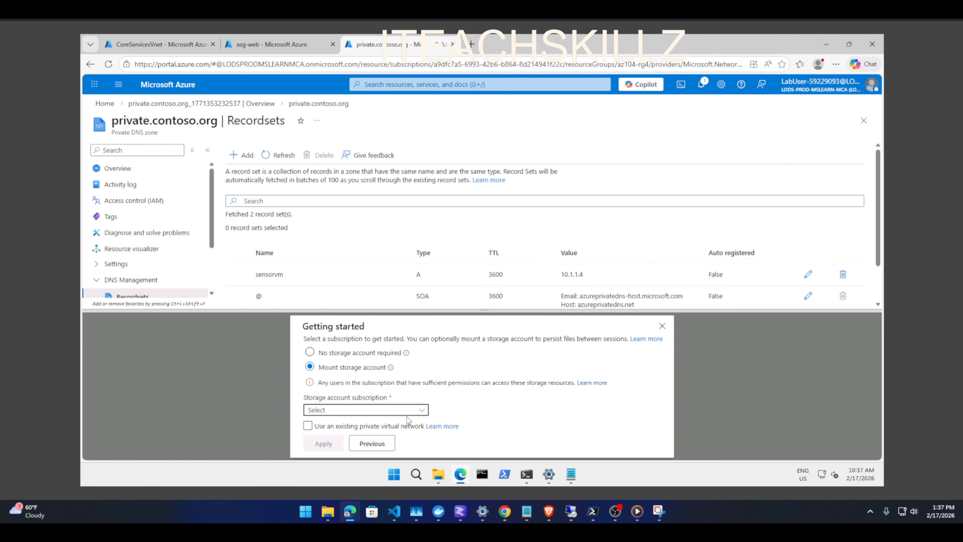
pyautogui.click(308, 426)
pyautogui.click(316, 429)
pyautogui.click(338, 413)
pyautogui.click(333, 441)
pyautogui.click(331, 443)
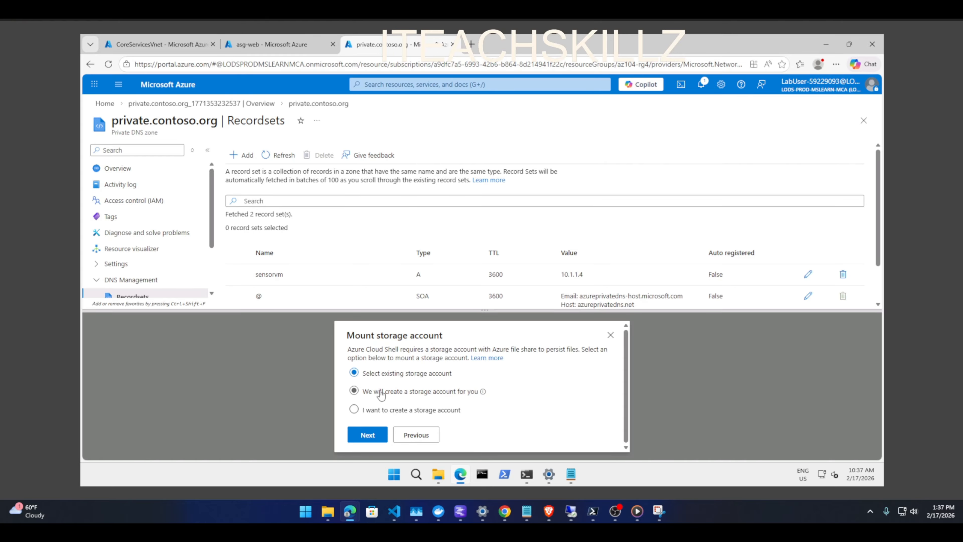
pyautogui.click(365, 438)
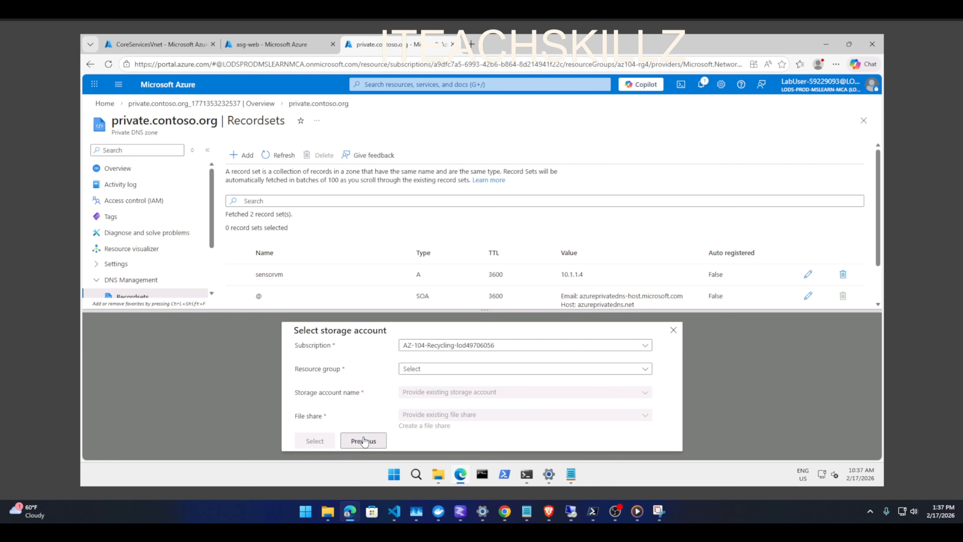
pyautogui.click(365, 439)
pyautogui.click(401, 436)
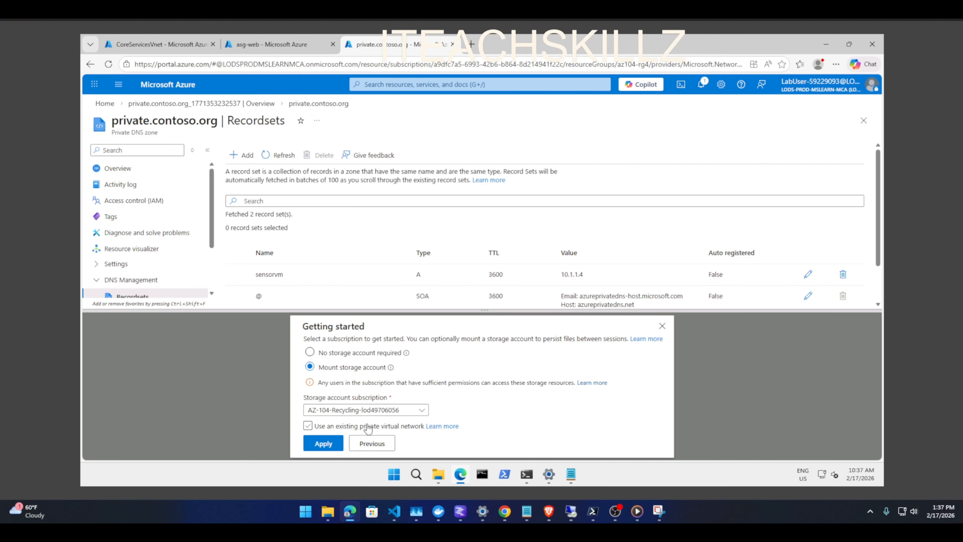
# Set Cloud Shell to require no storage account and start the PowerShell session.
pyautogui.click(330, 354)
pyautogui.click(323, 435)
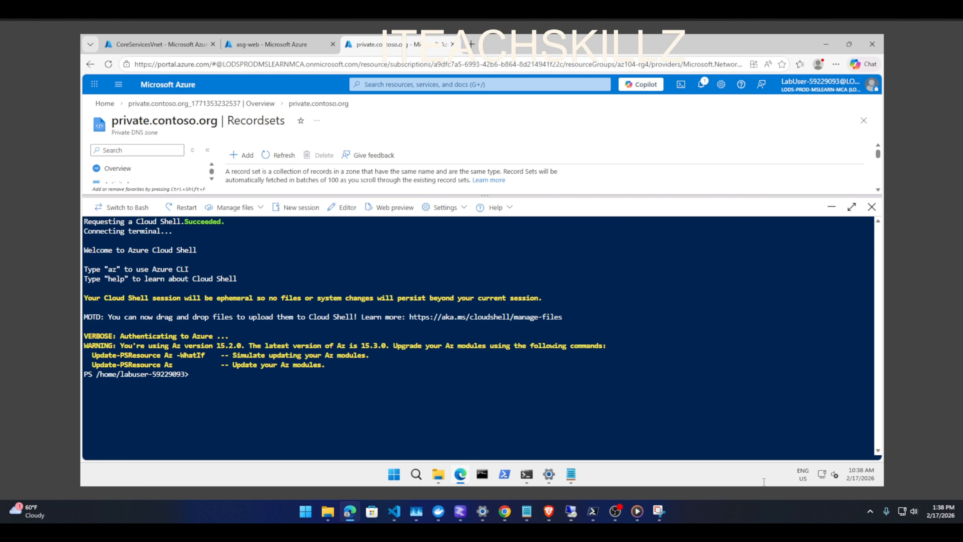
pyautogui.click(615, 511)
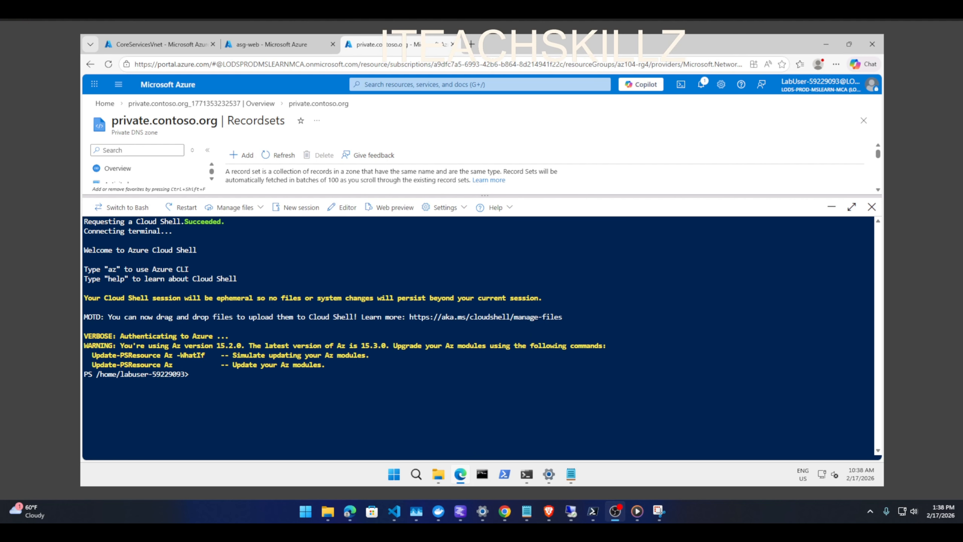